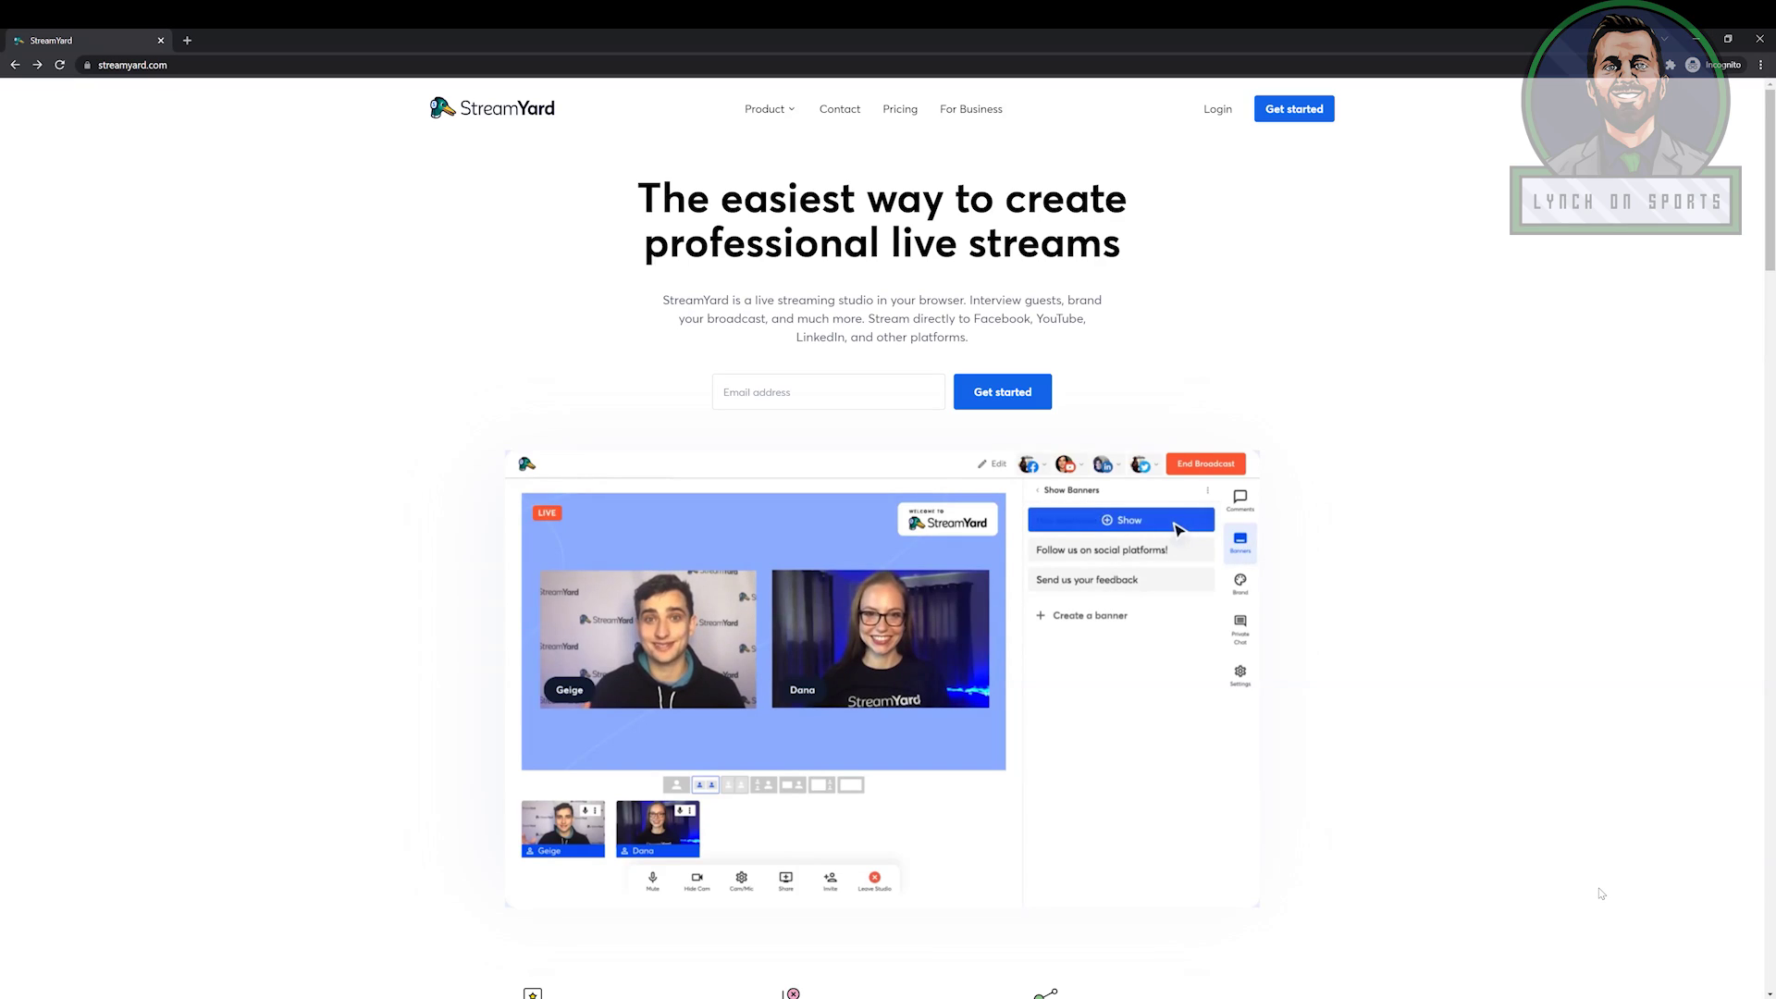
Preview the sign-up page, then browse the platforms offered under Add a destination.
click(1294, 108)
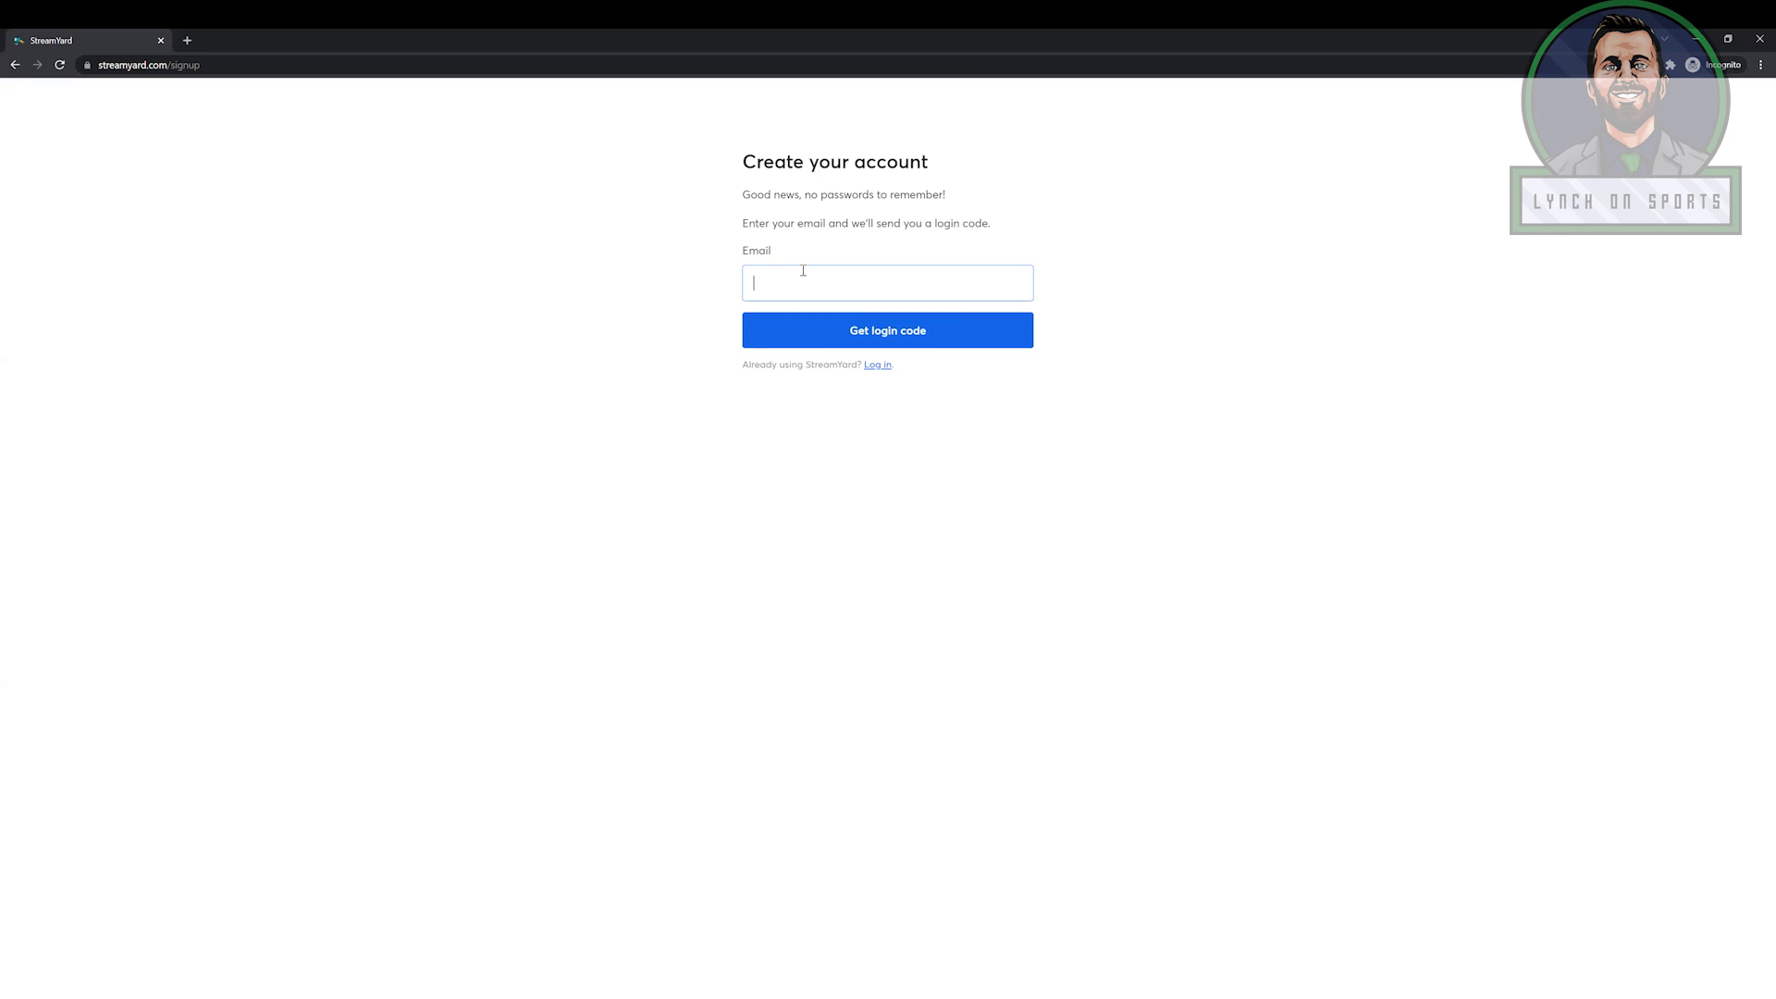
mouse_move(28, 995)
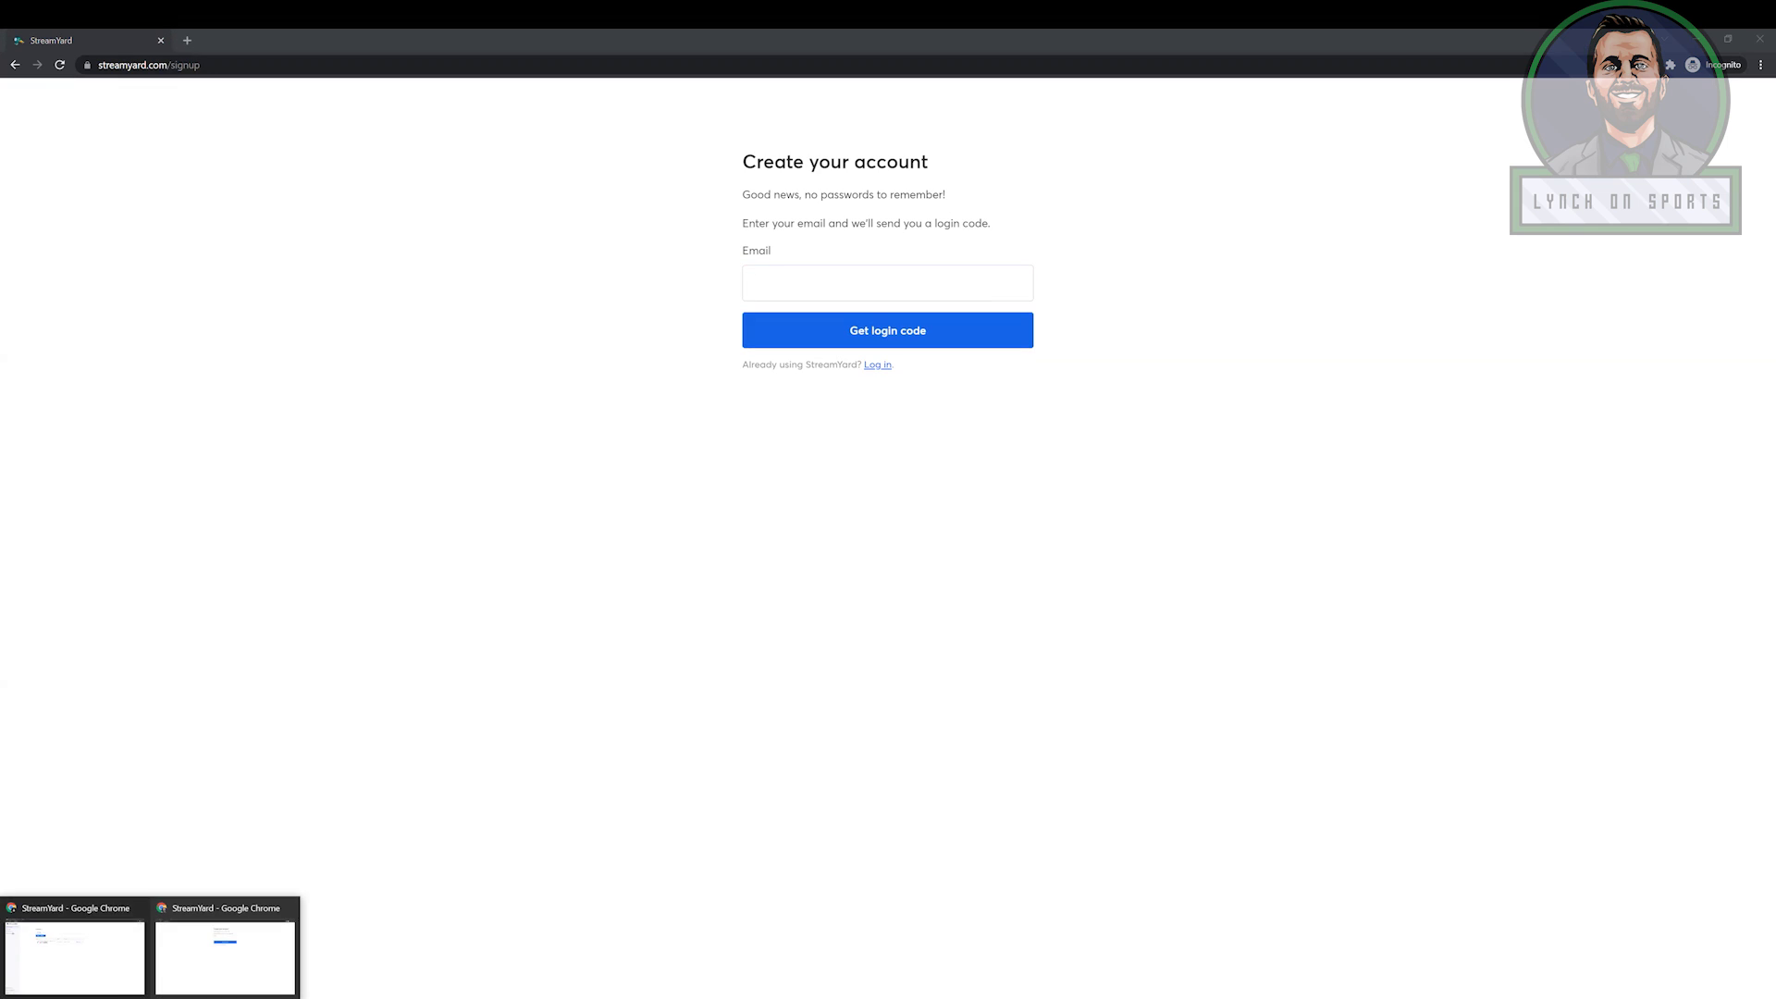
click(69, 944)
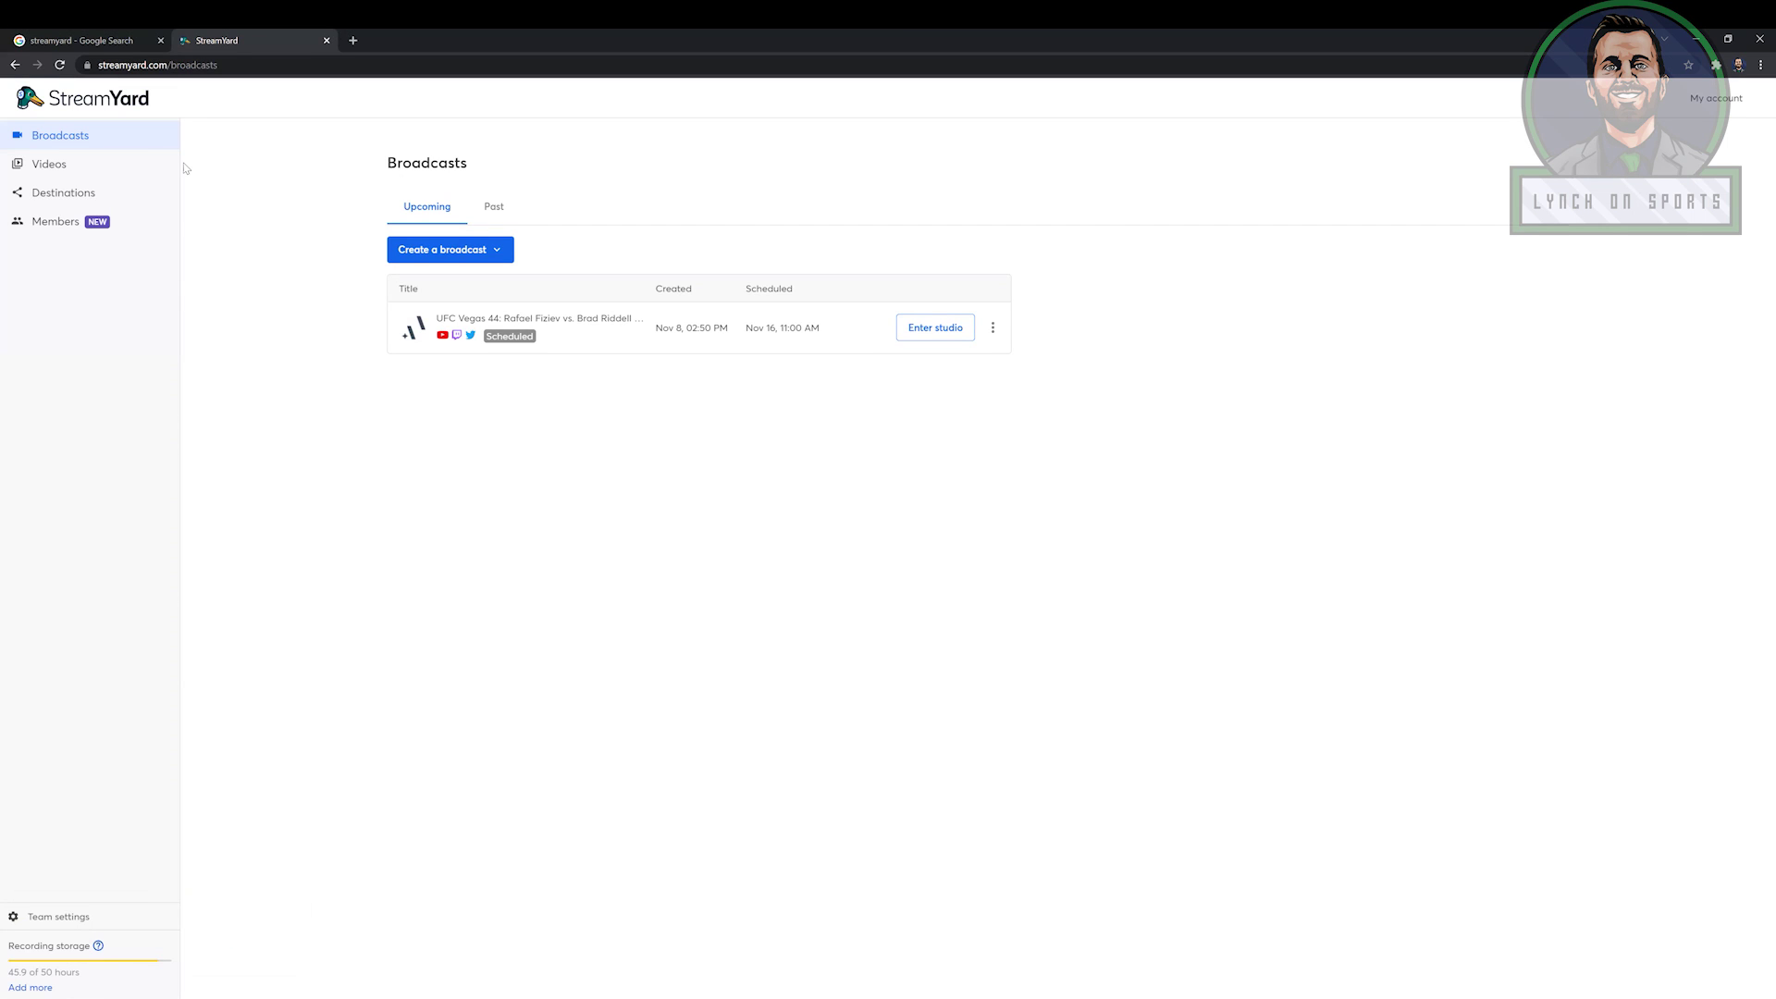
click(76, 196)
click(757, 174)
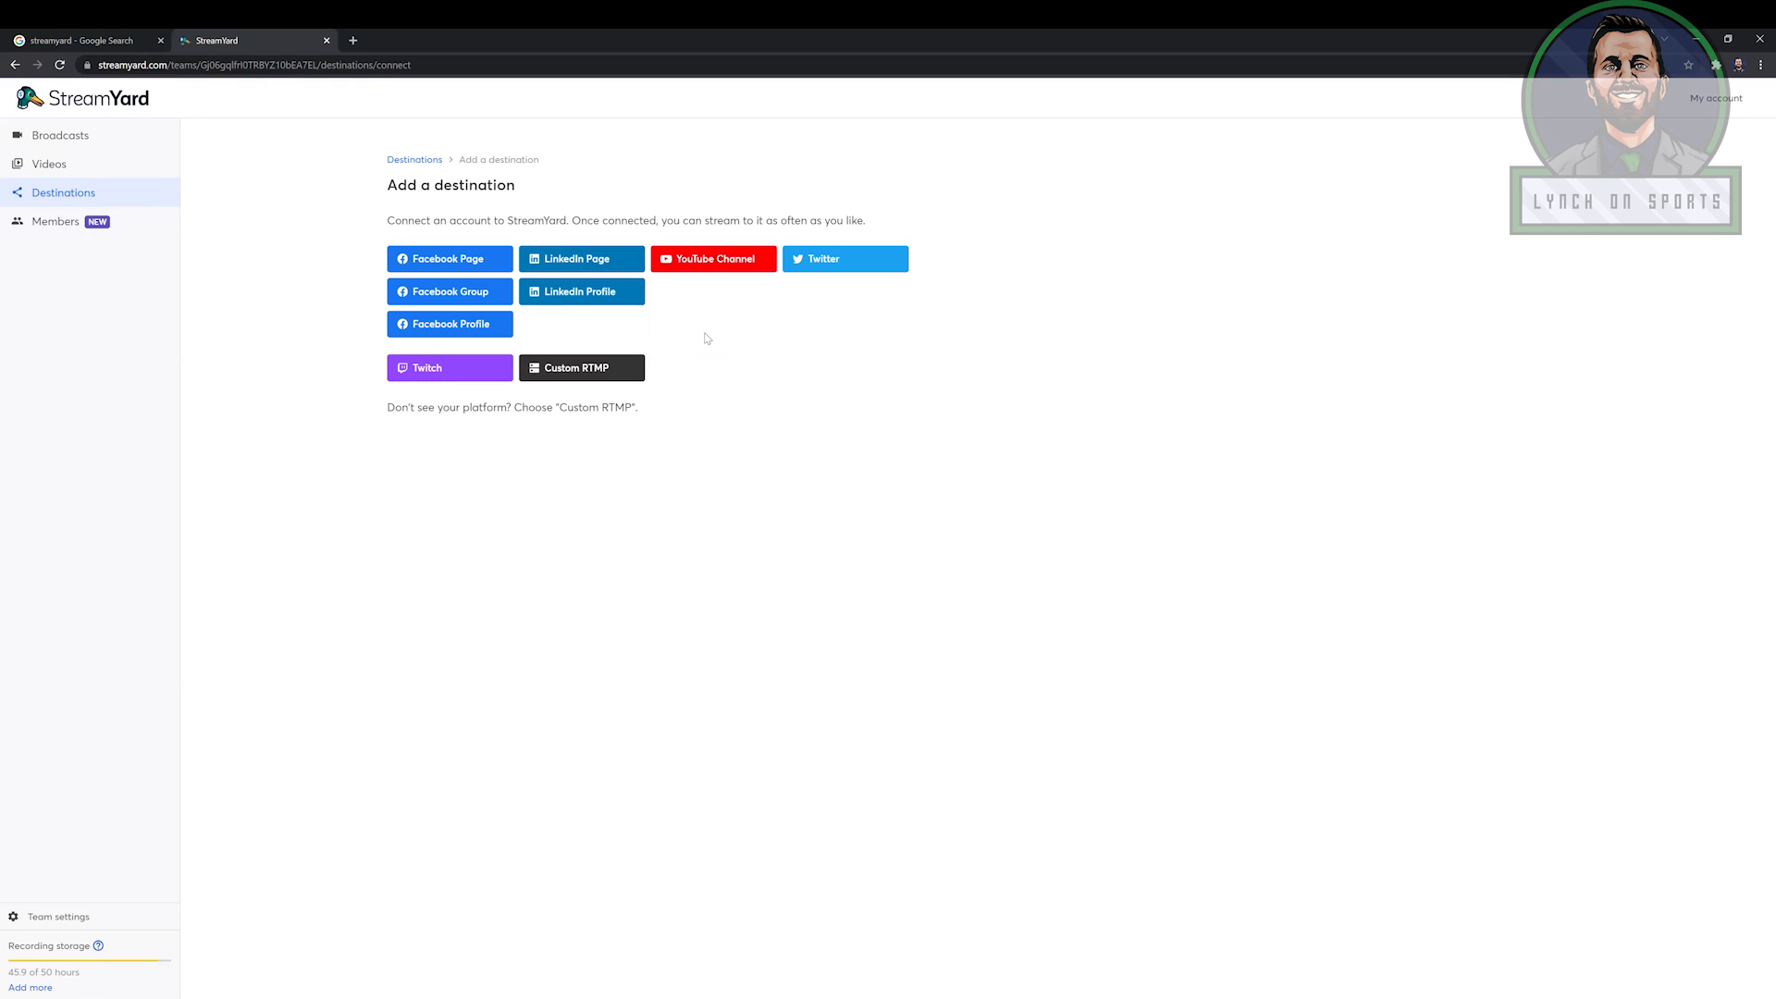
Create an unscheduled YouTube broadcast titled 'Test' with Private privacy.
click(94, 139)
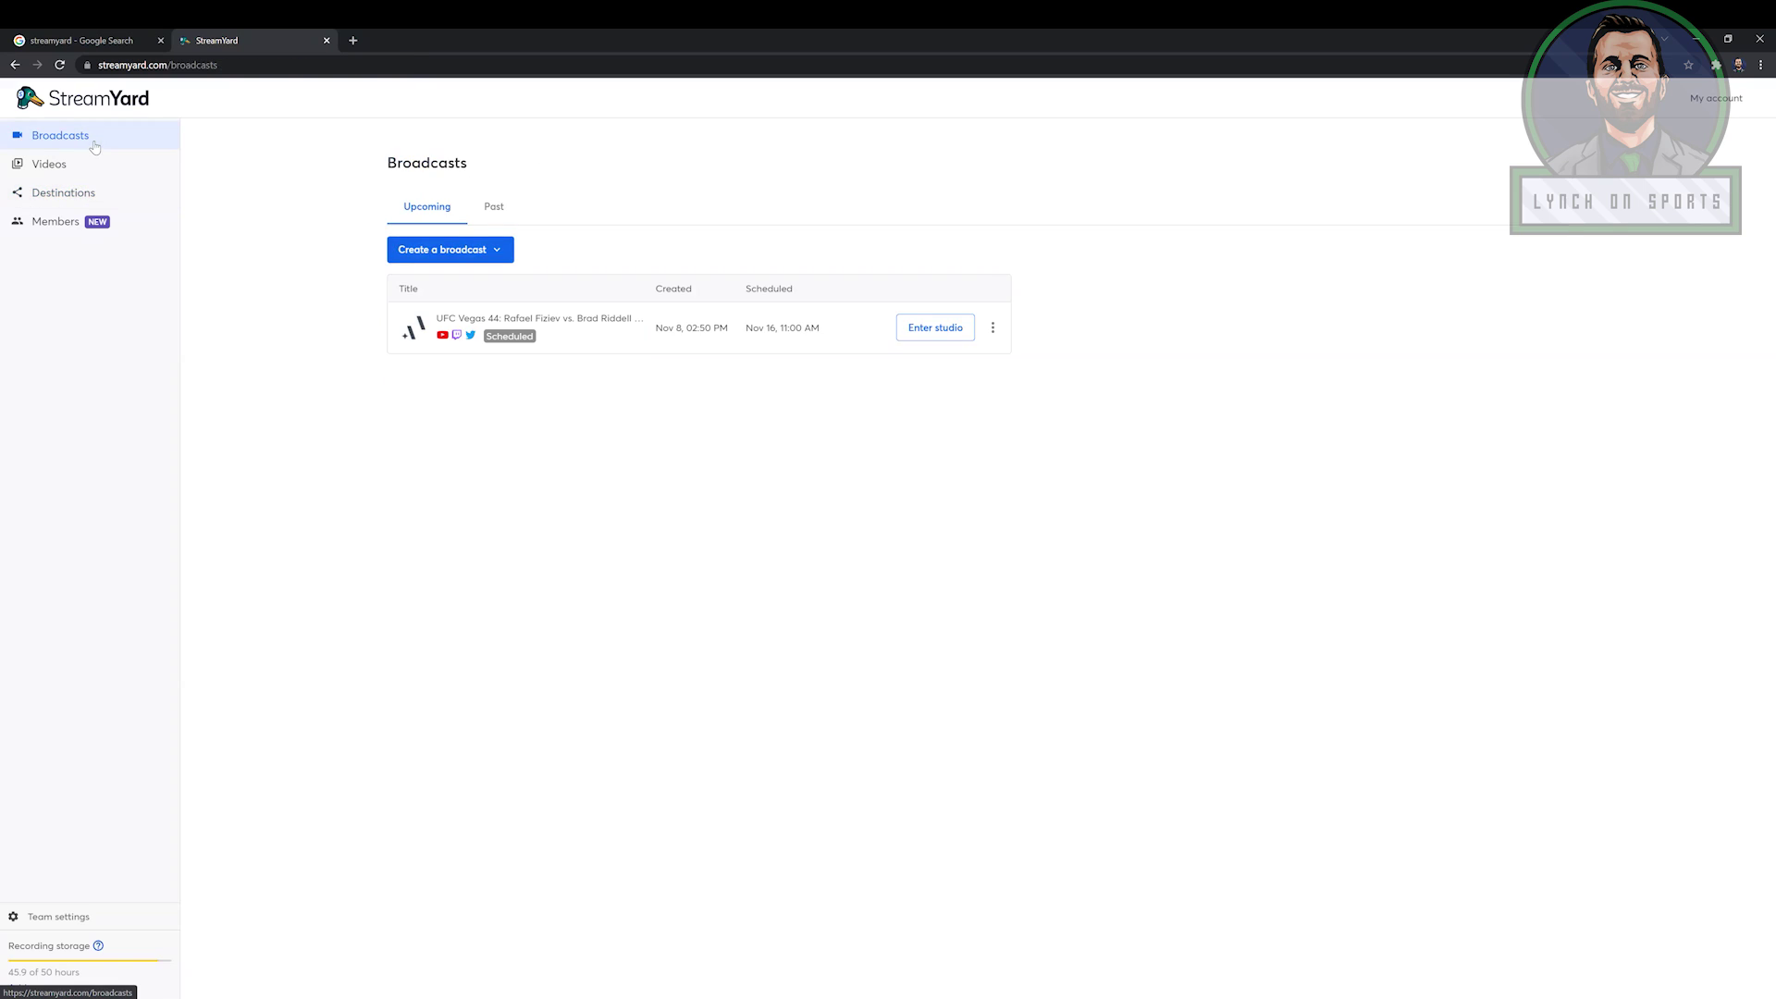
click(444, 250)
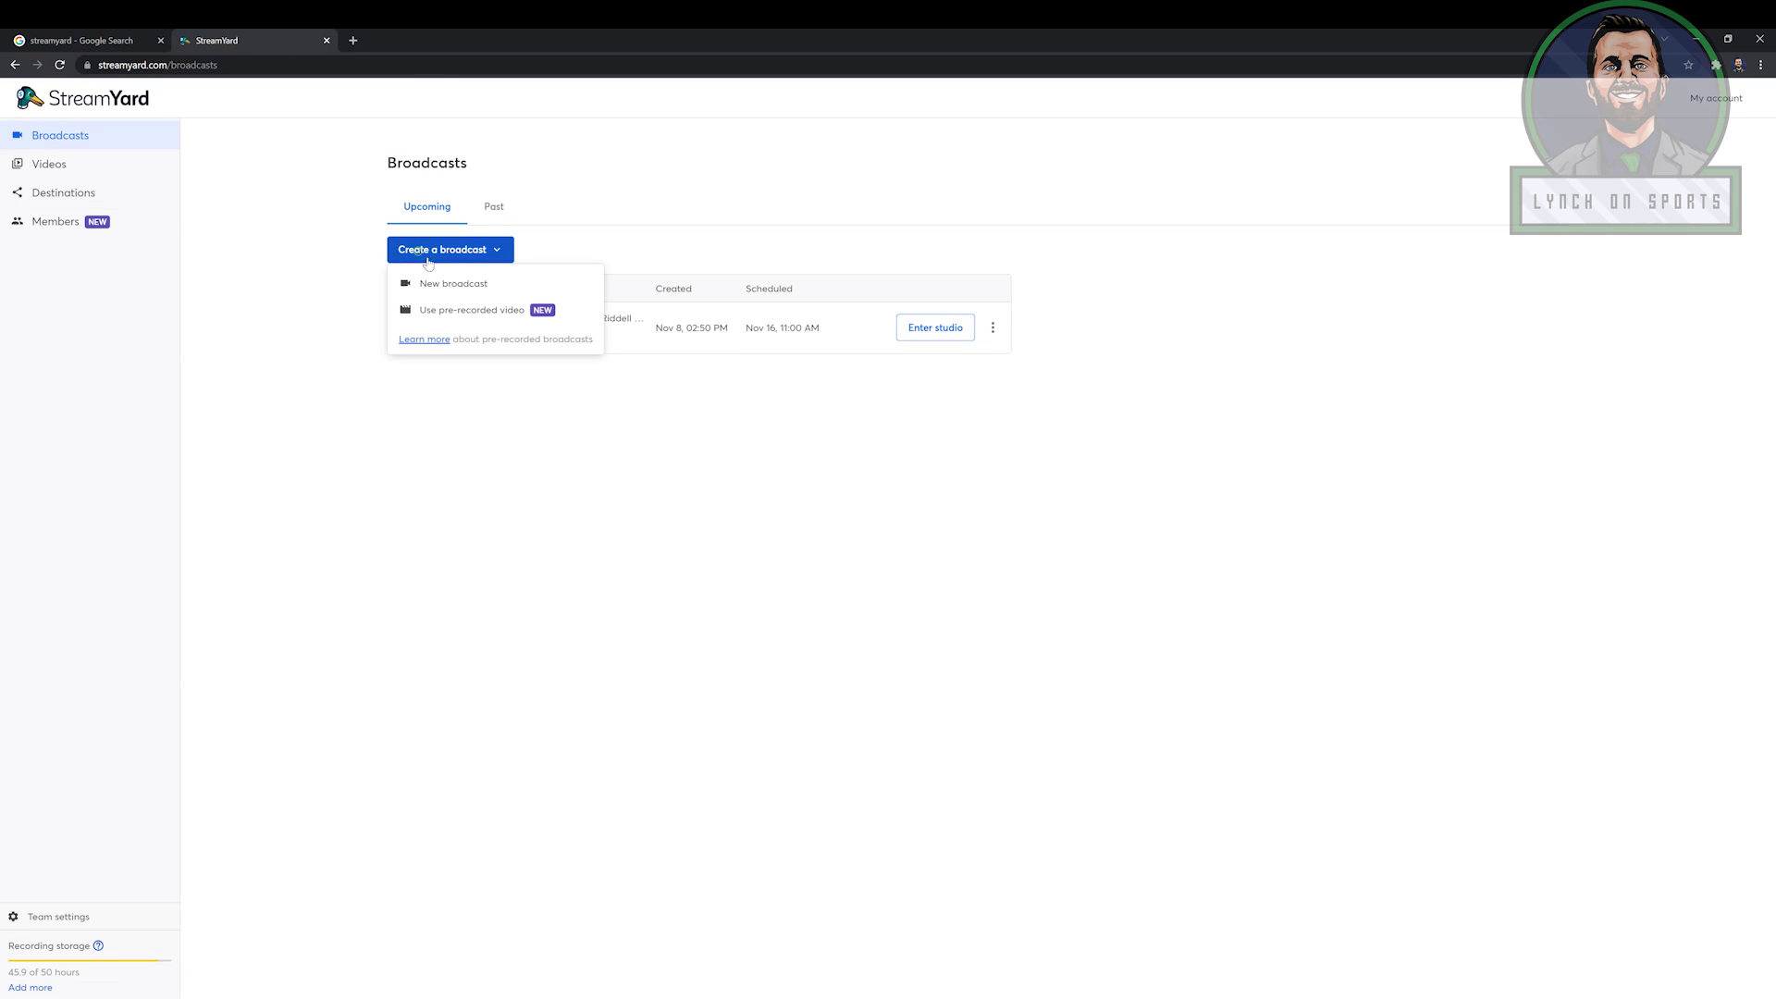
click(481, 286)
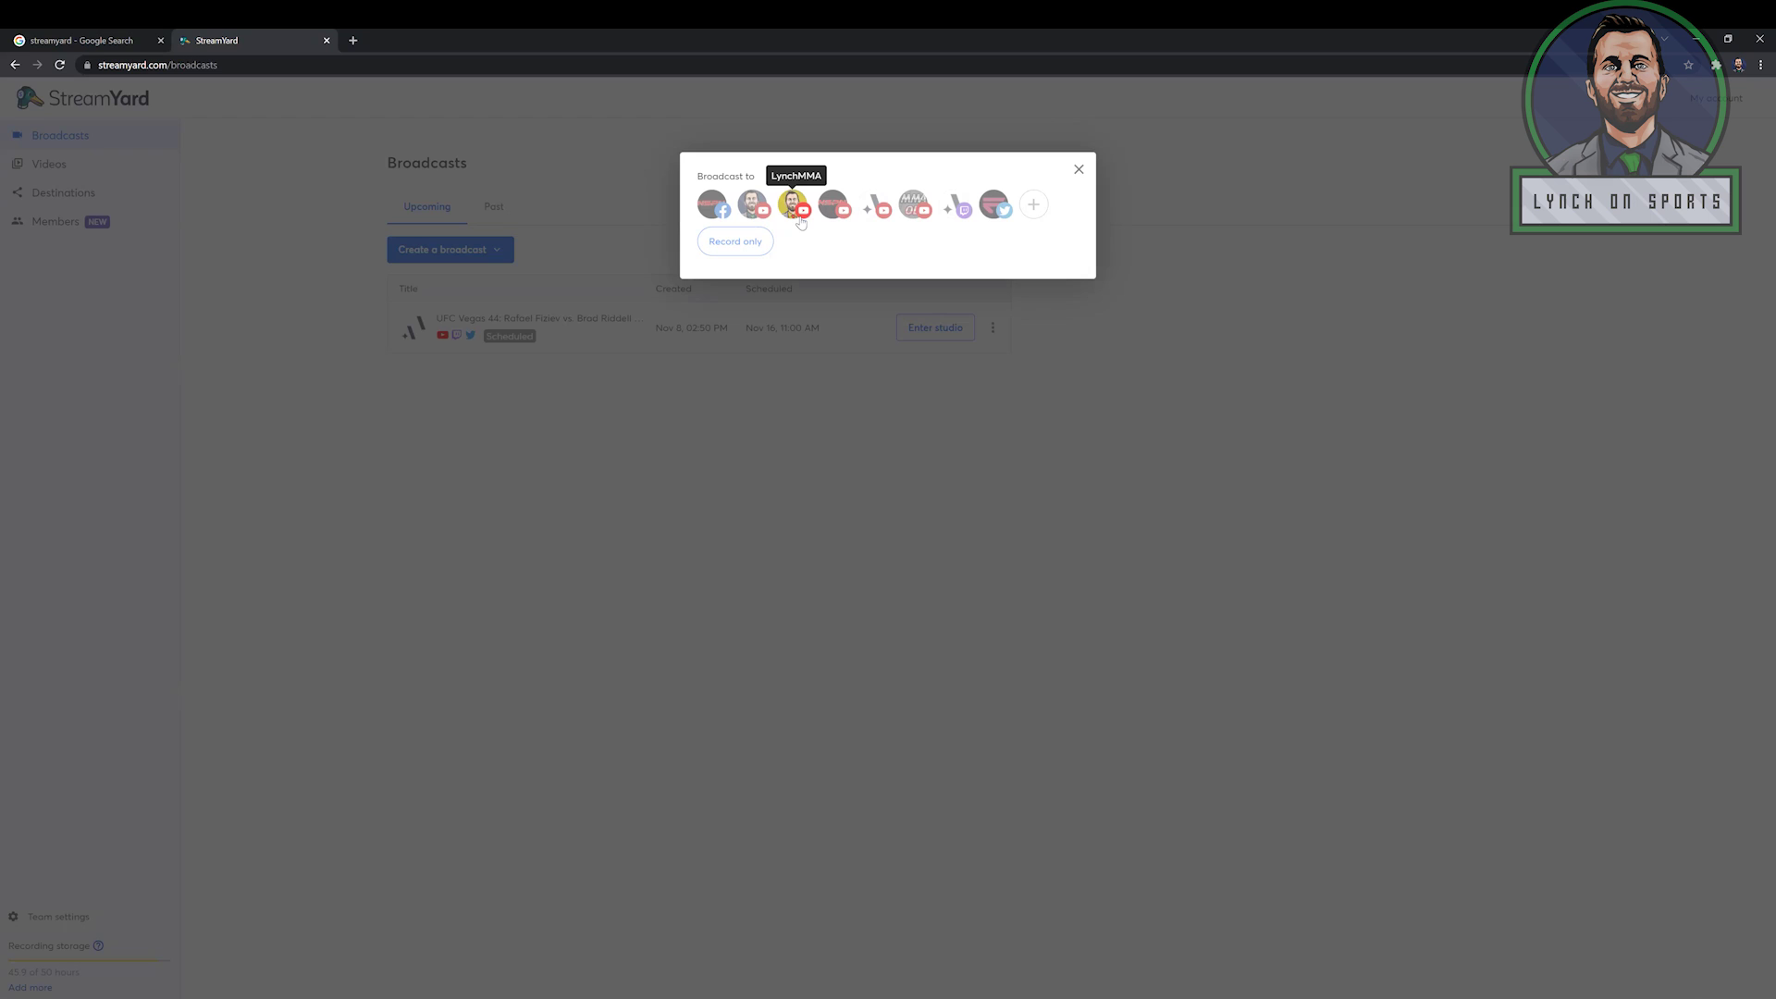
click(794, 209)
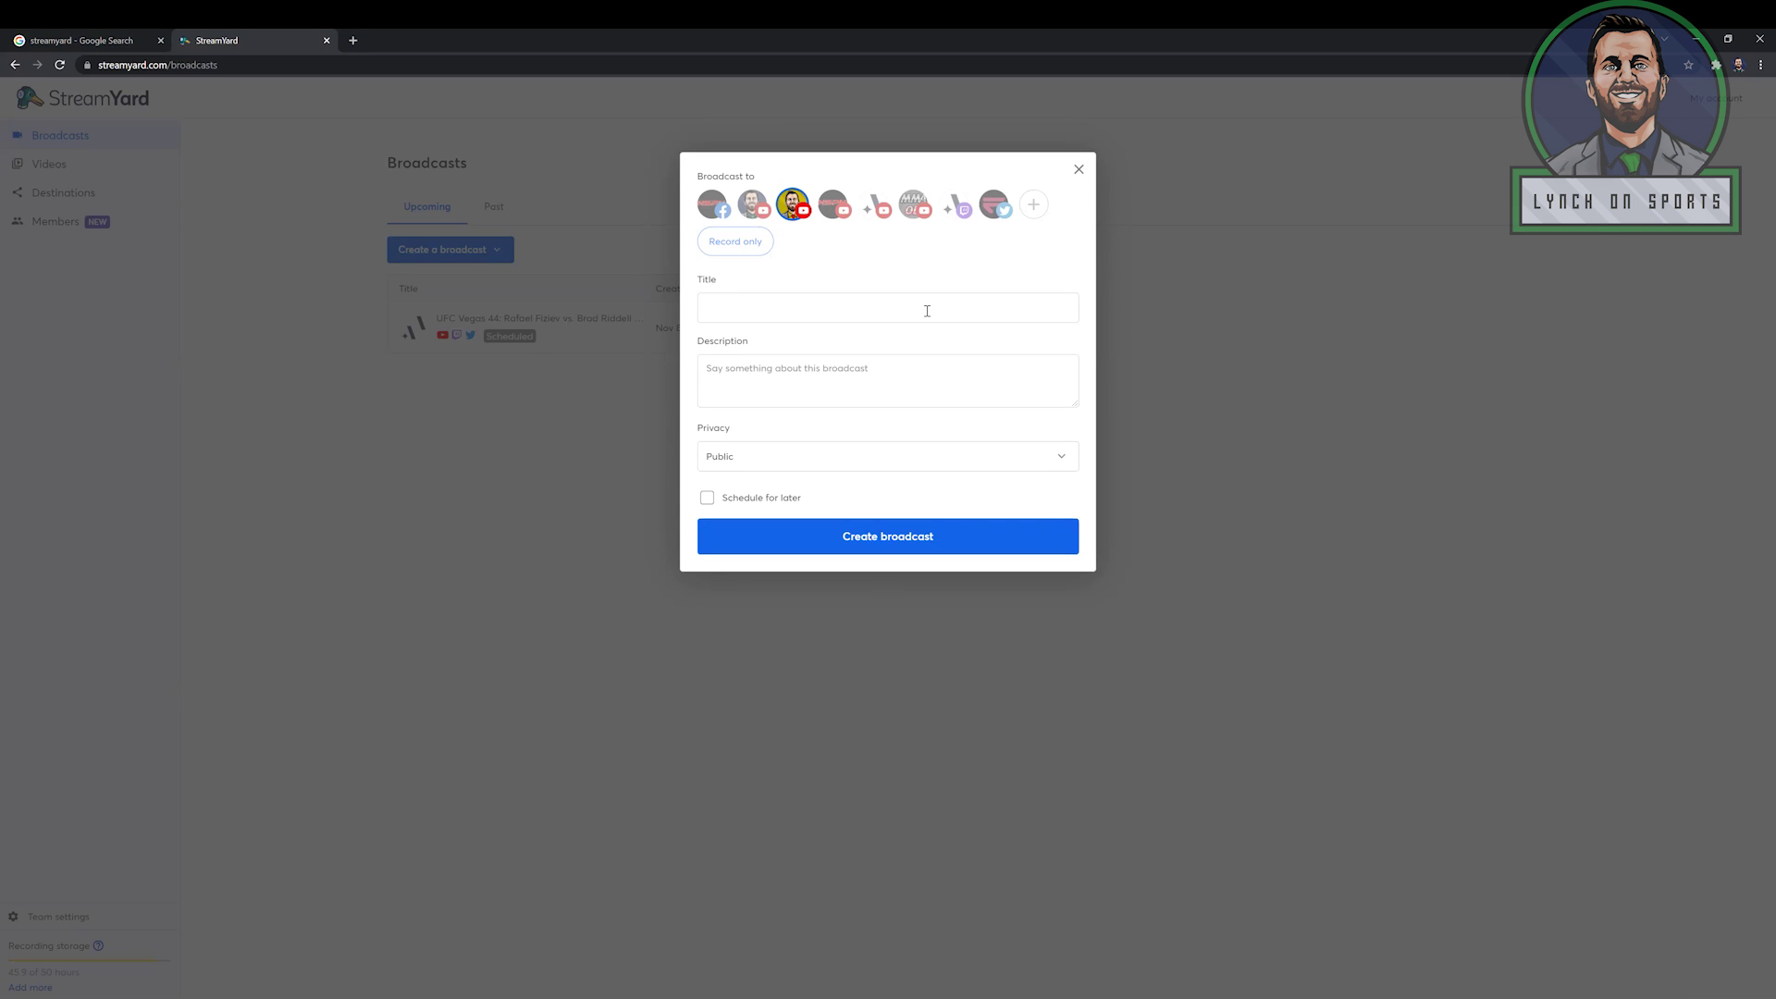
click(926, 310)
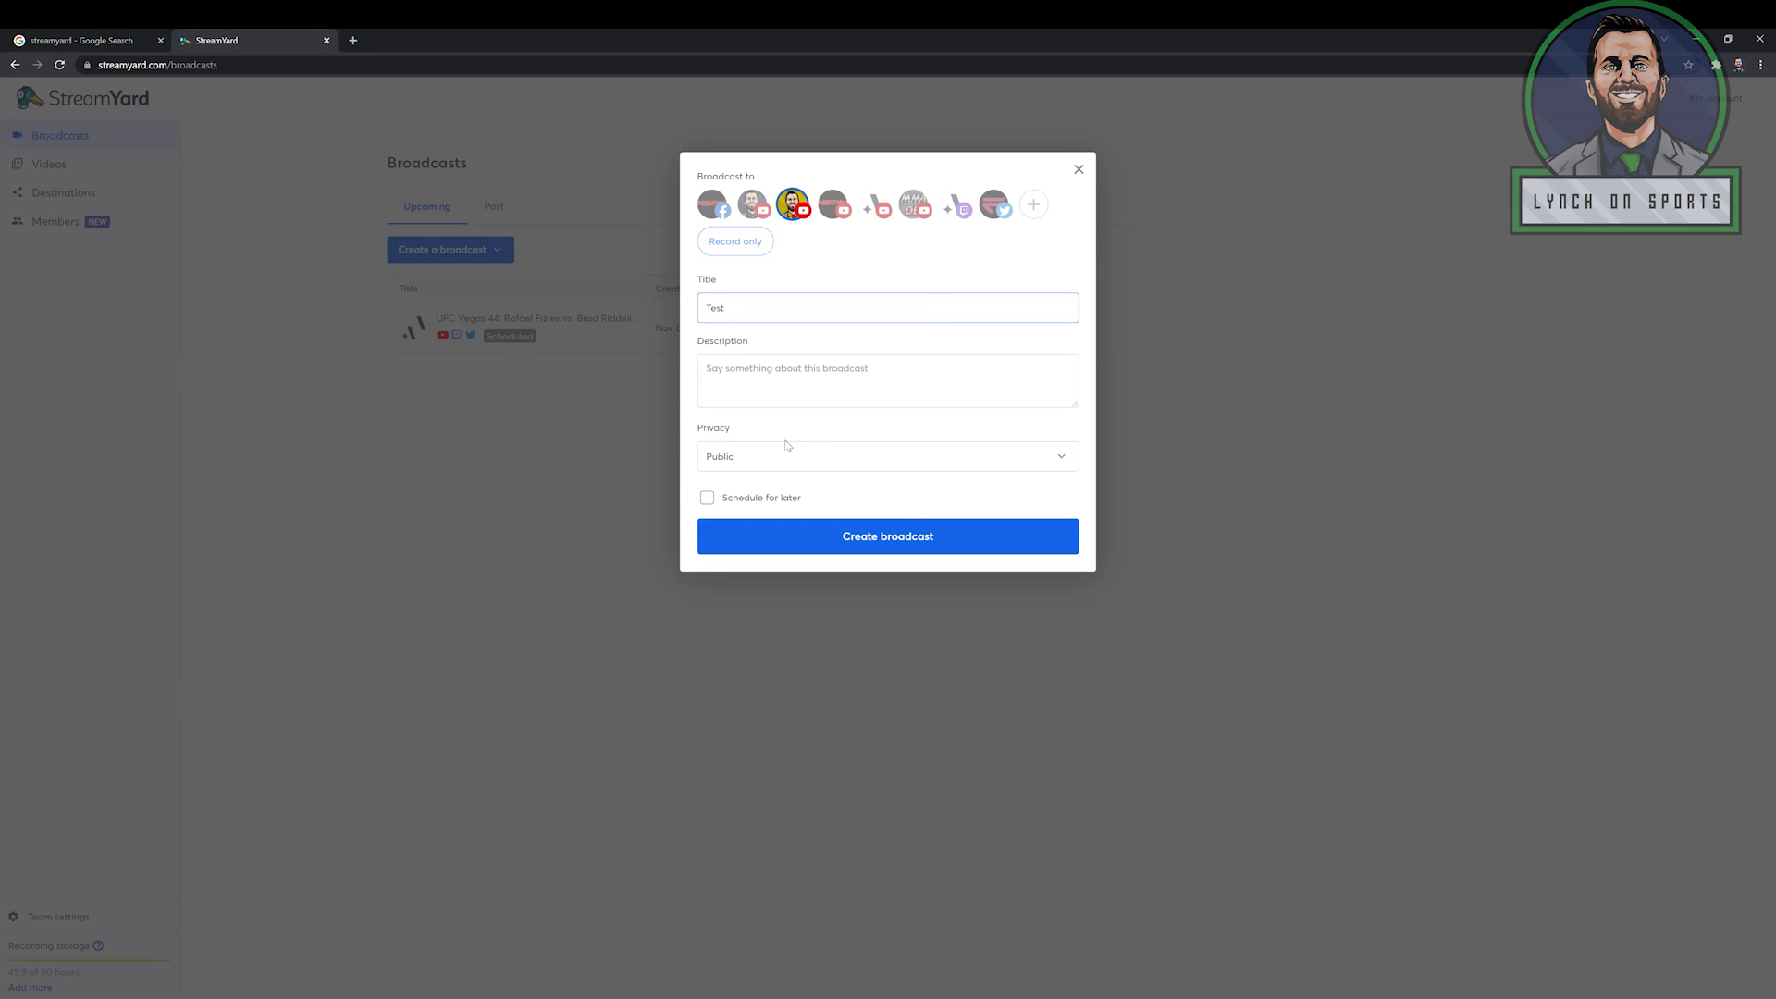
click(815, 375)
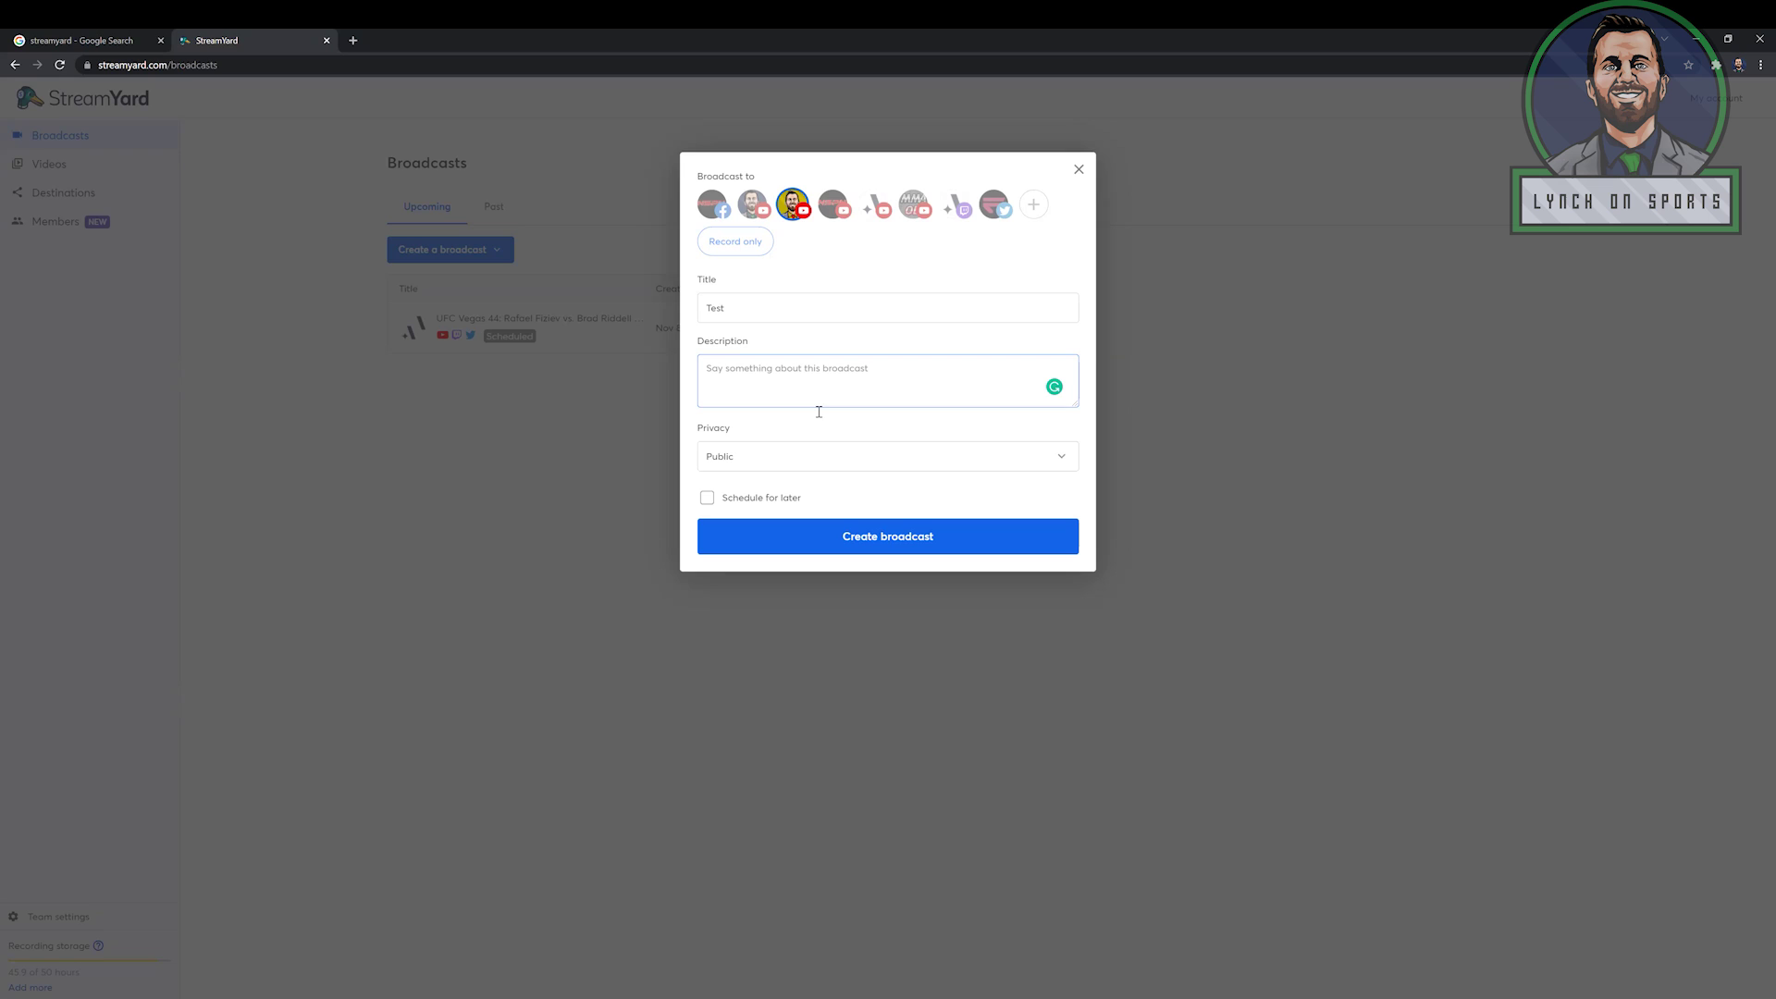
click(793, 505)
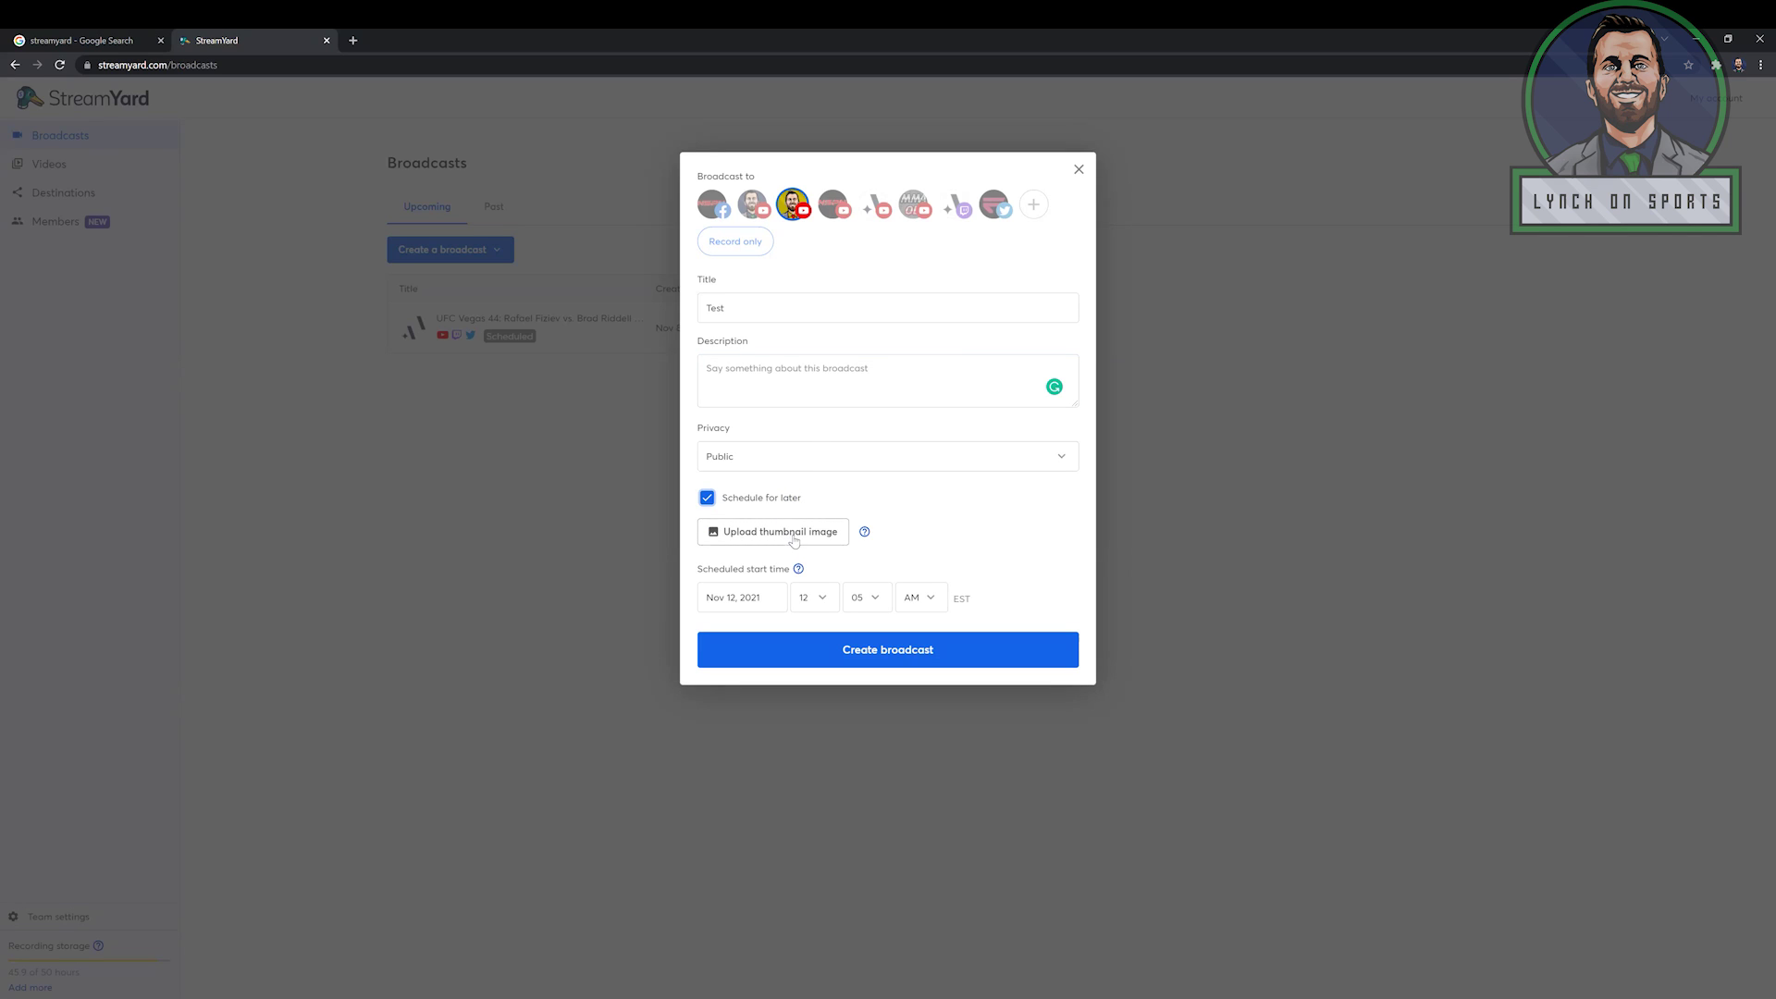
click(753, 504)
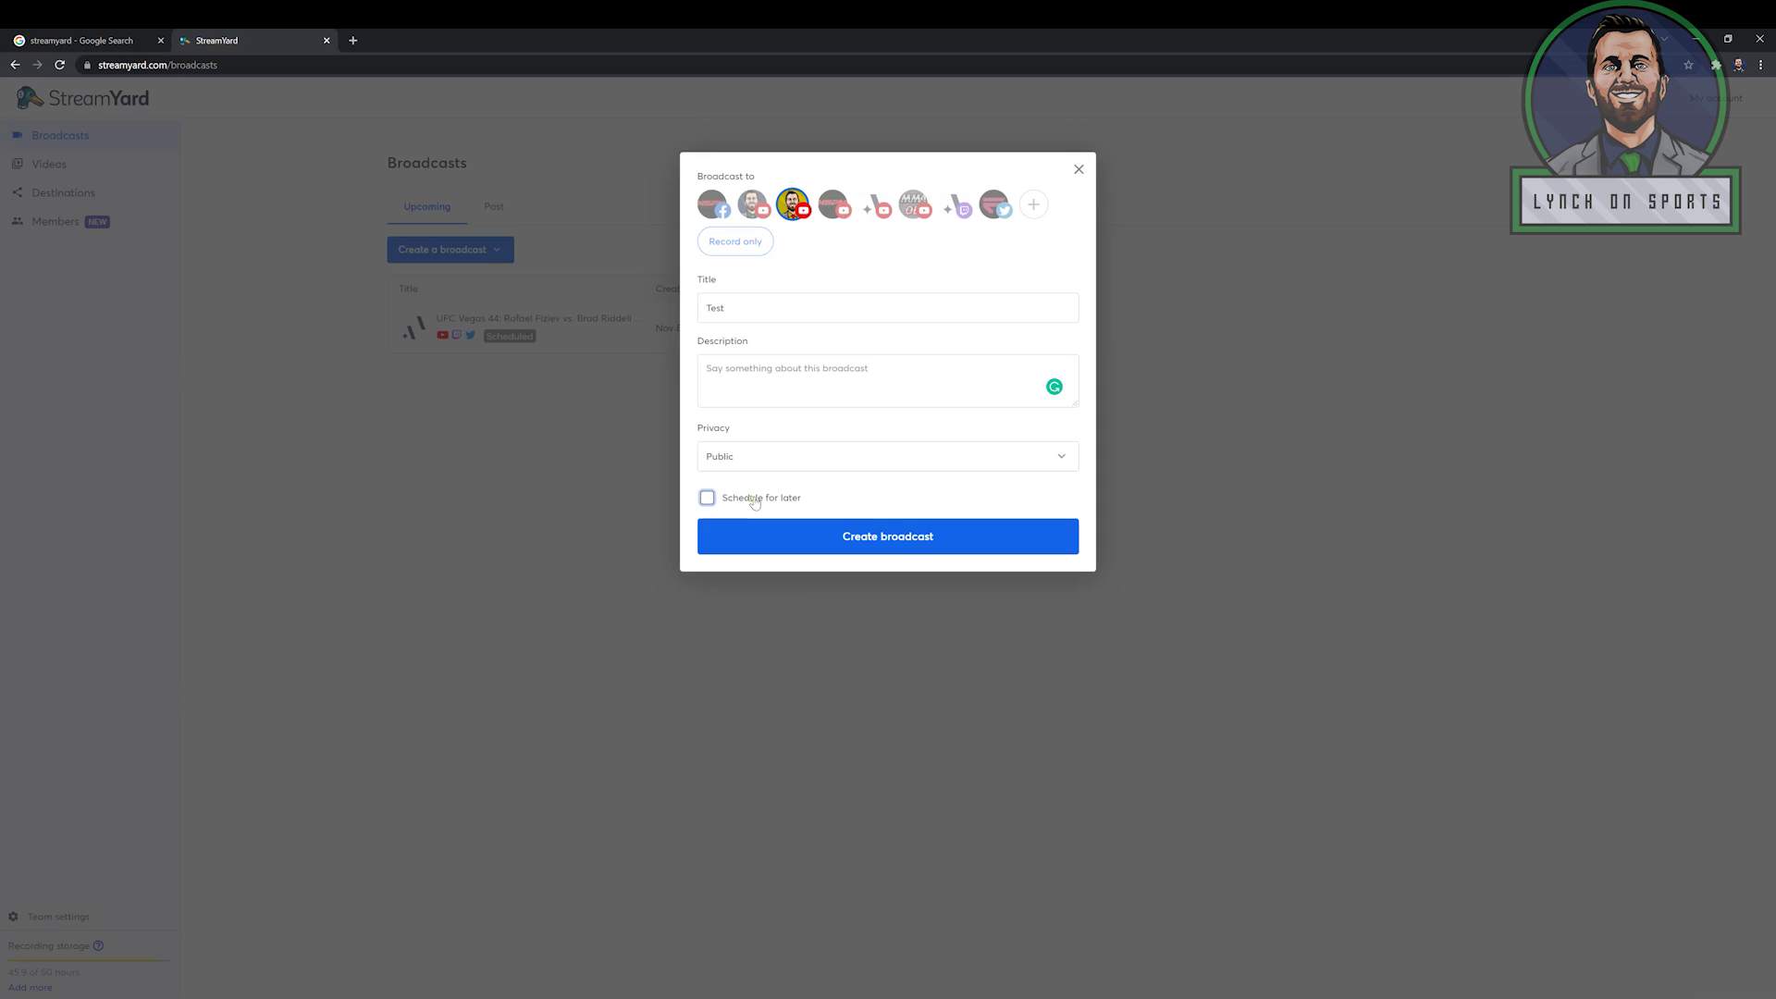
click(808, 469)
click(805, 506)
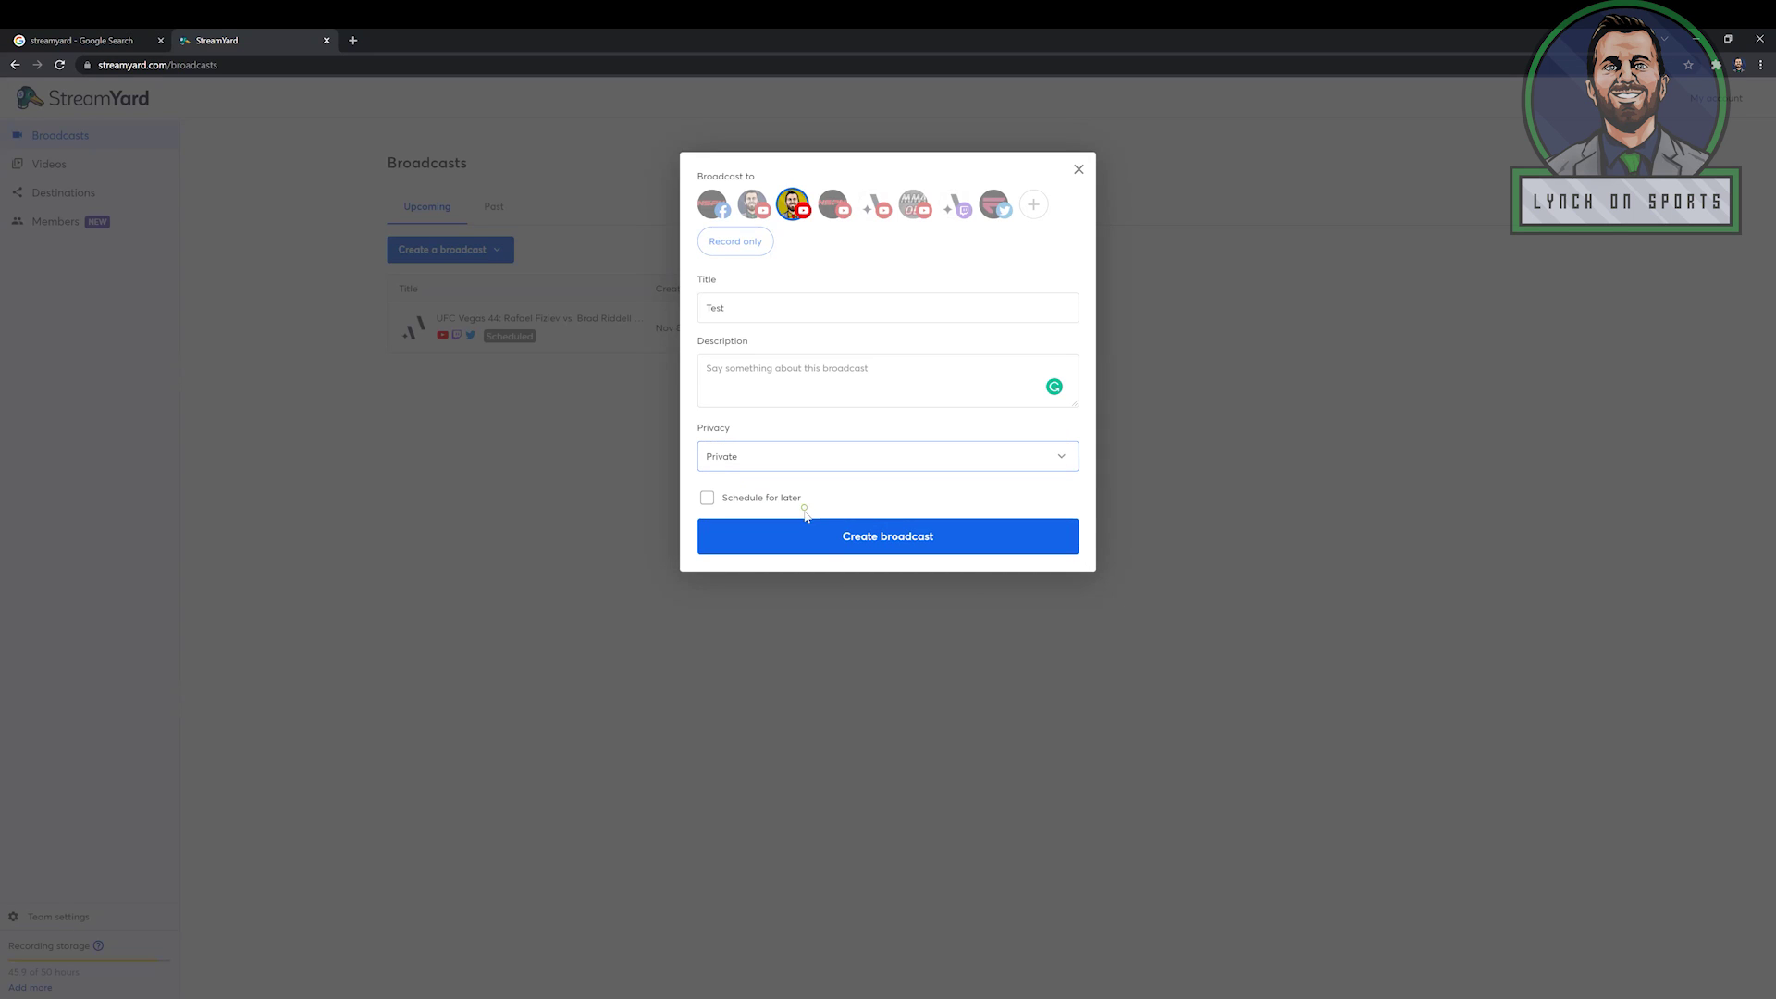
click(883, 546)
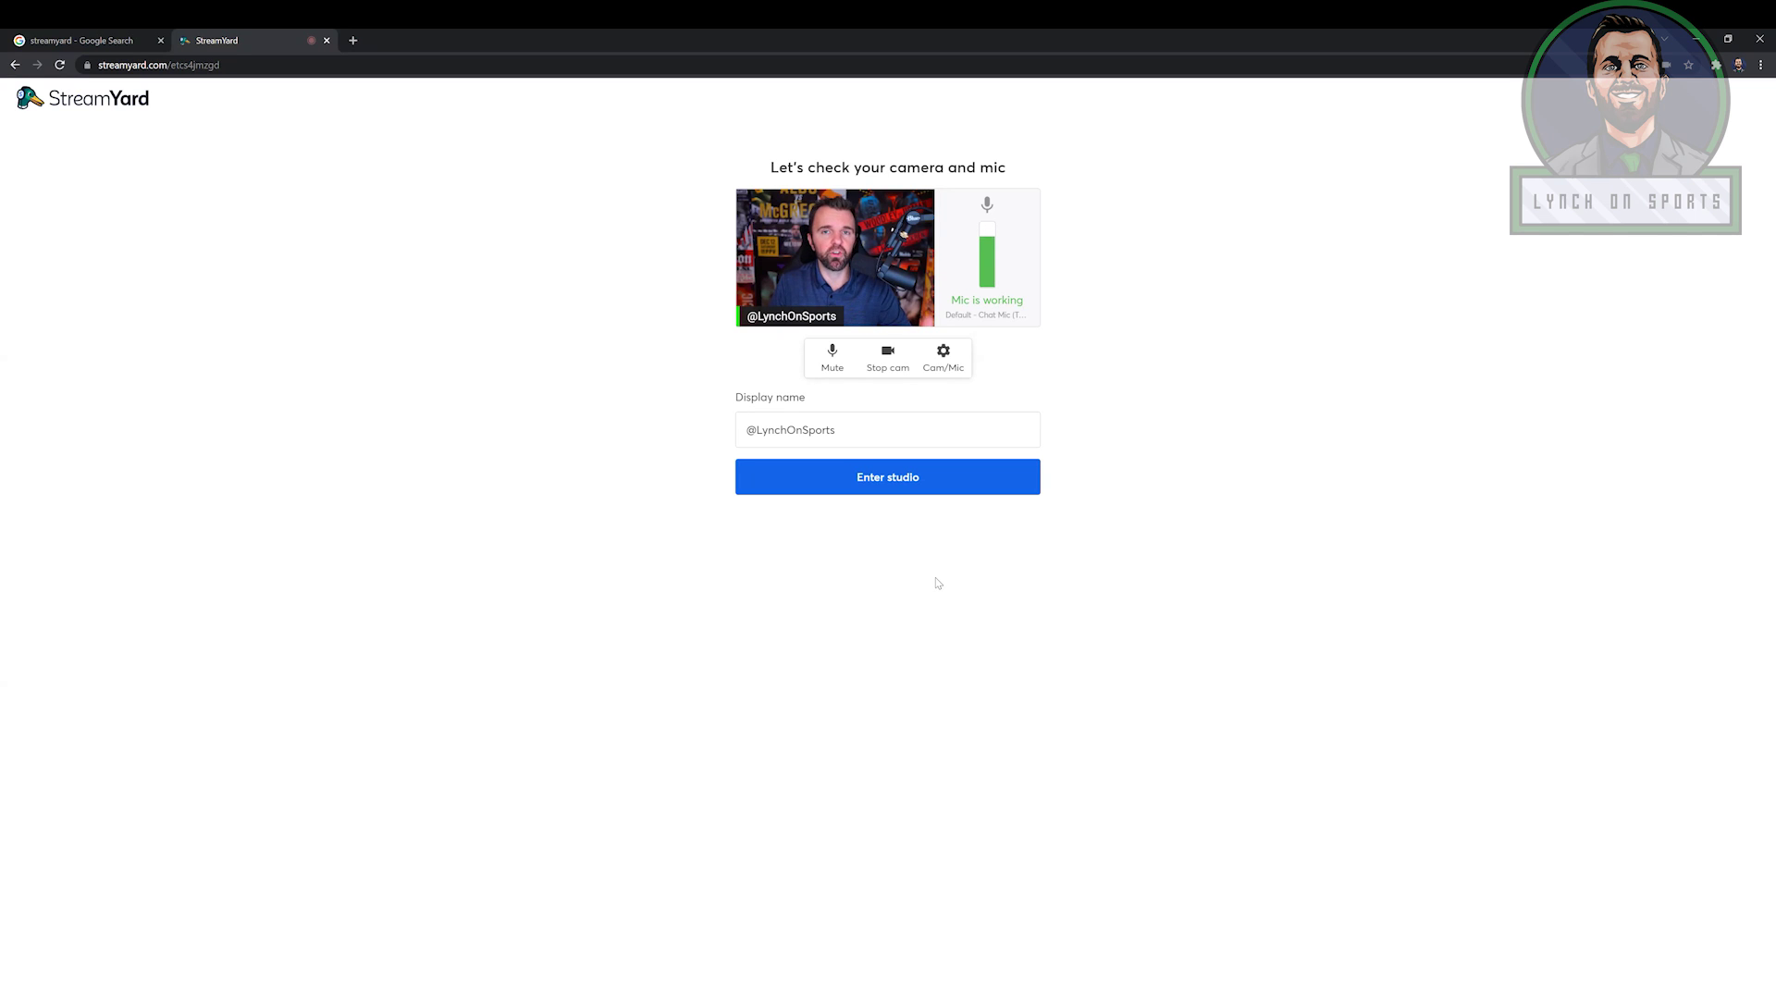
Keep Cam Link 4K as the camera and review the Audio and Green Screen settings.
click(945, 361)
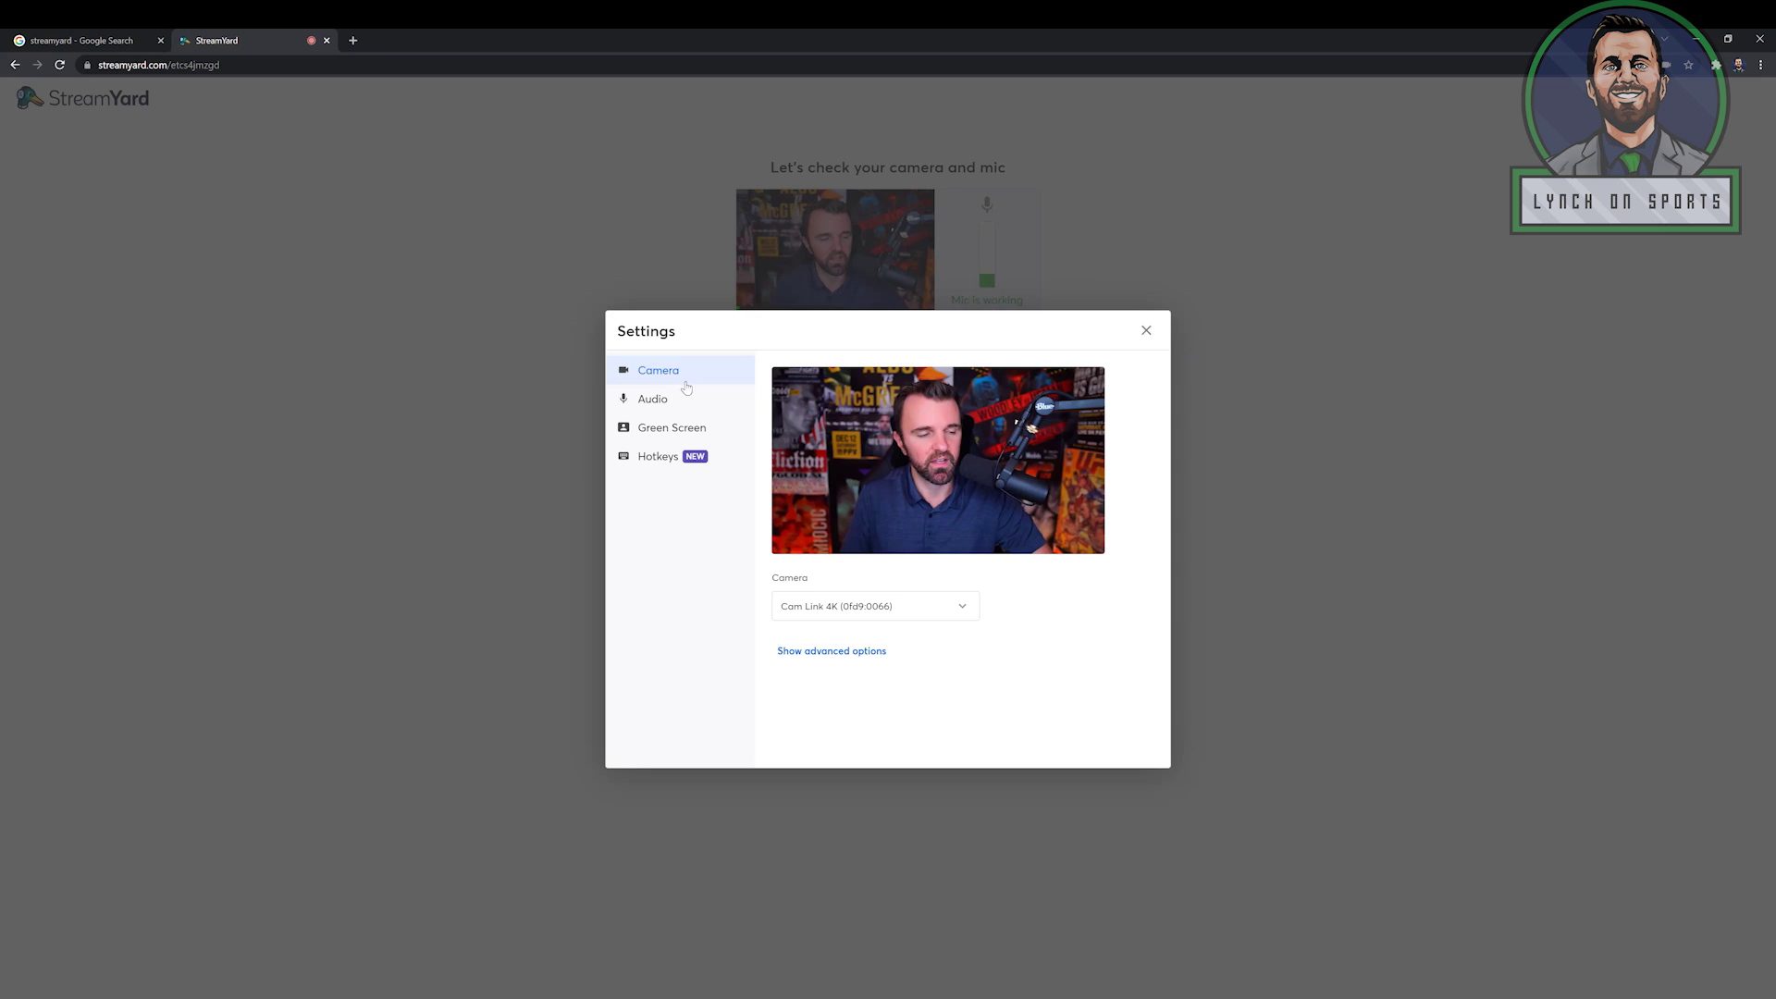
click(911, 614)
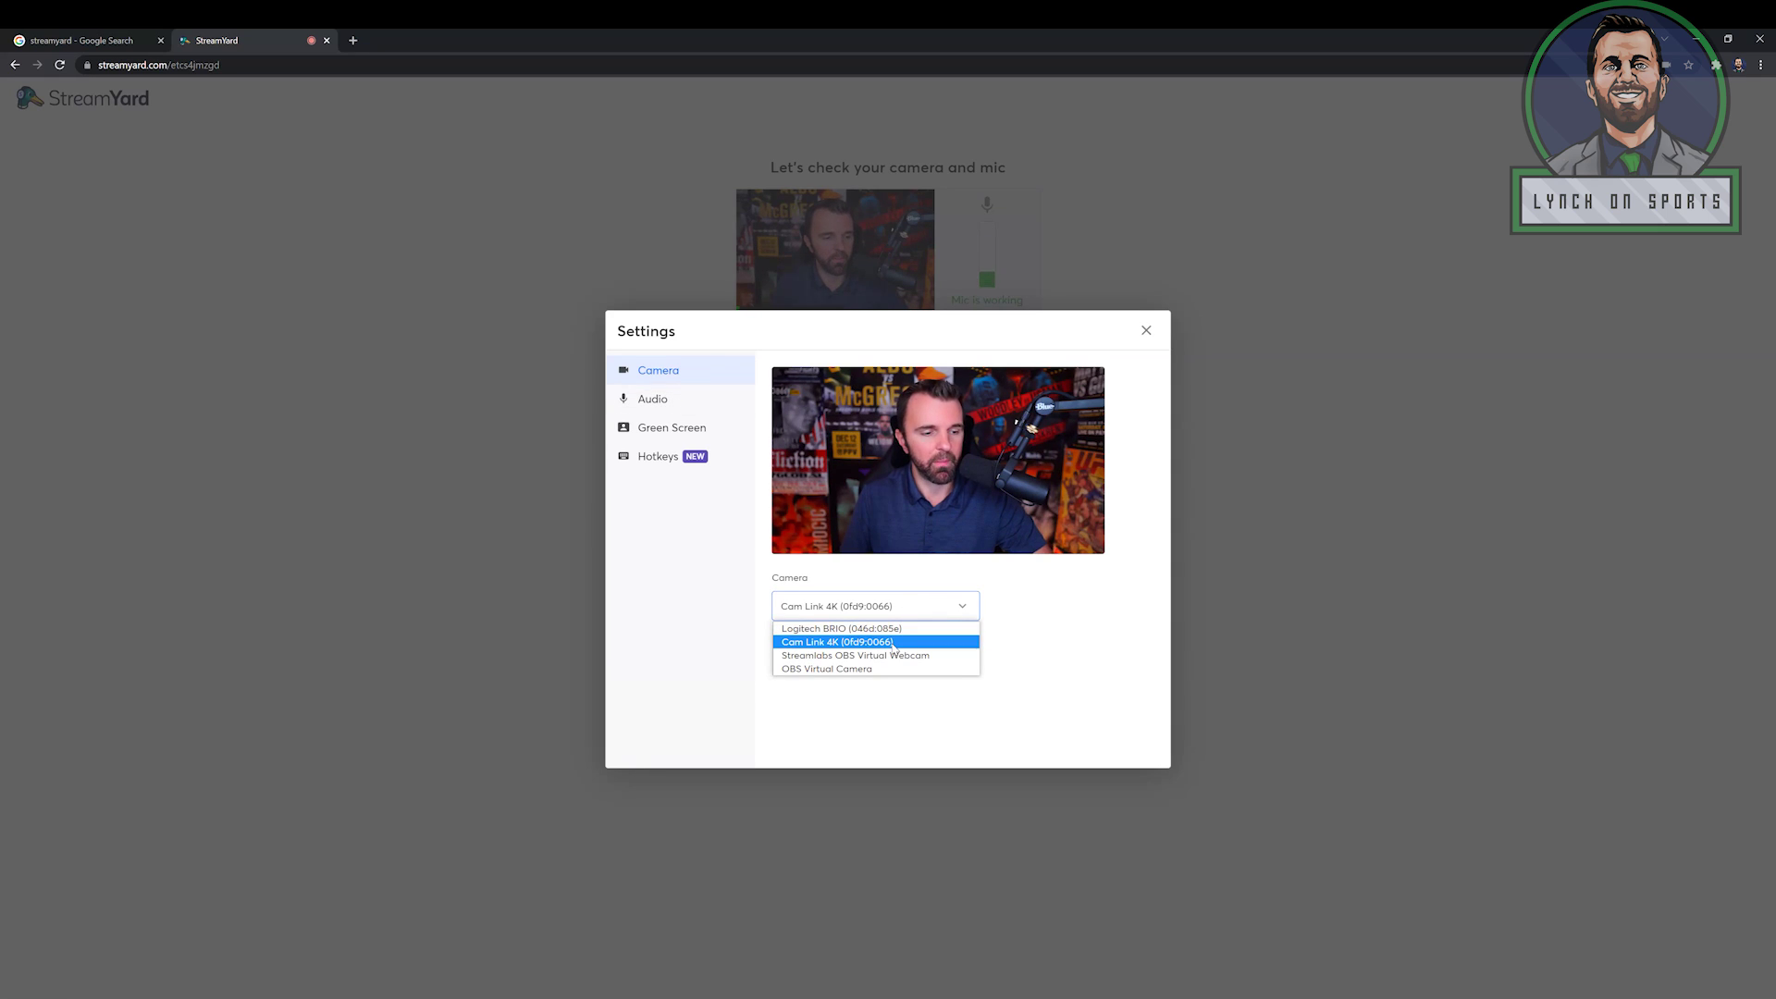
click(894, 641)
click(652, 401)
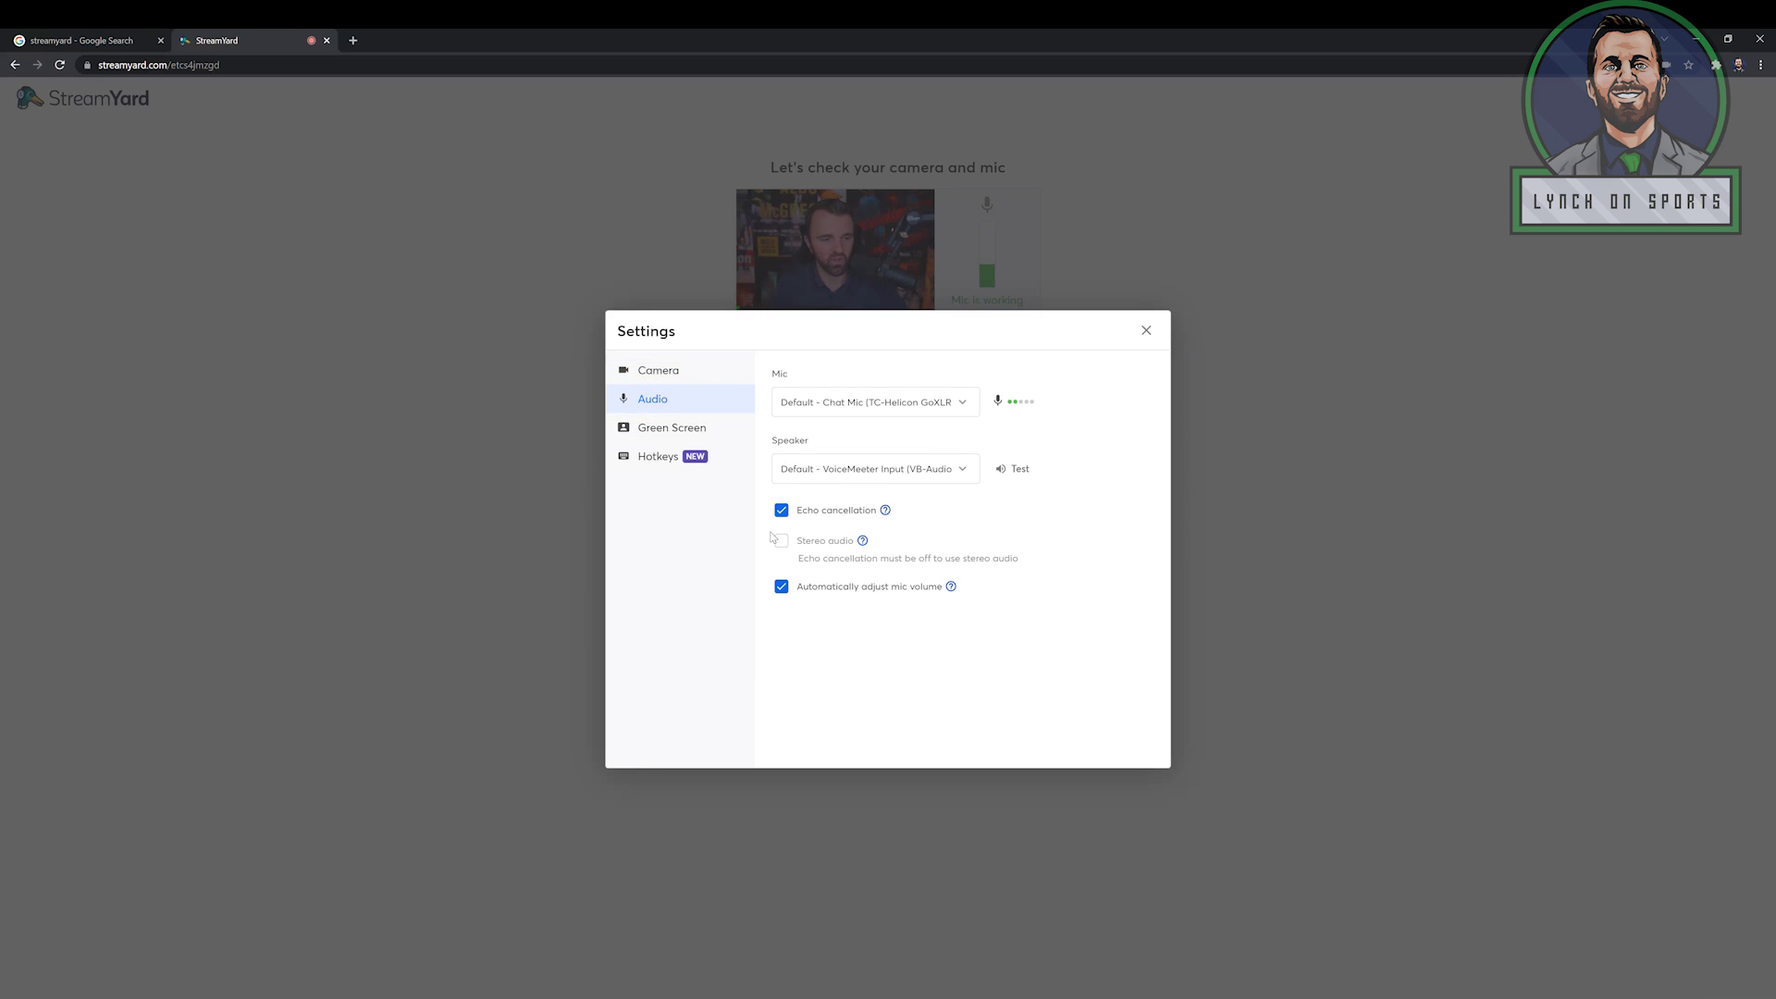
click(660, 426)
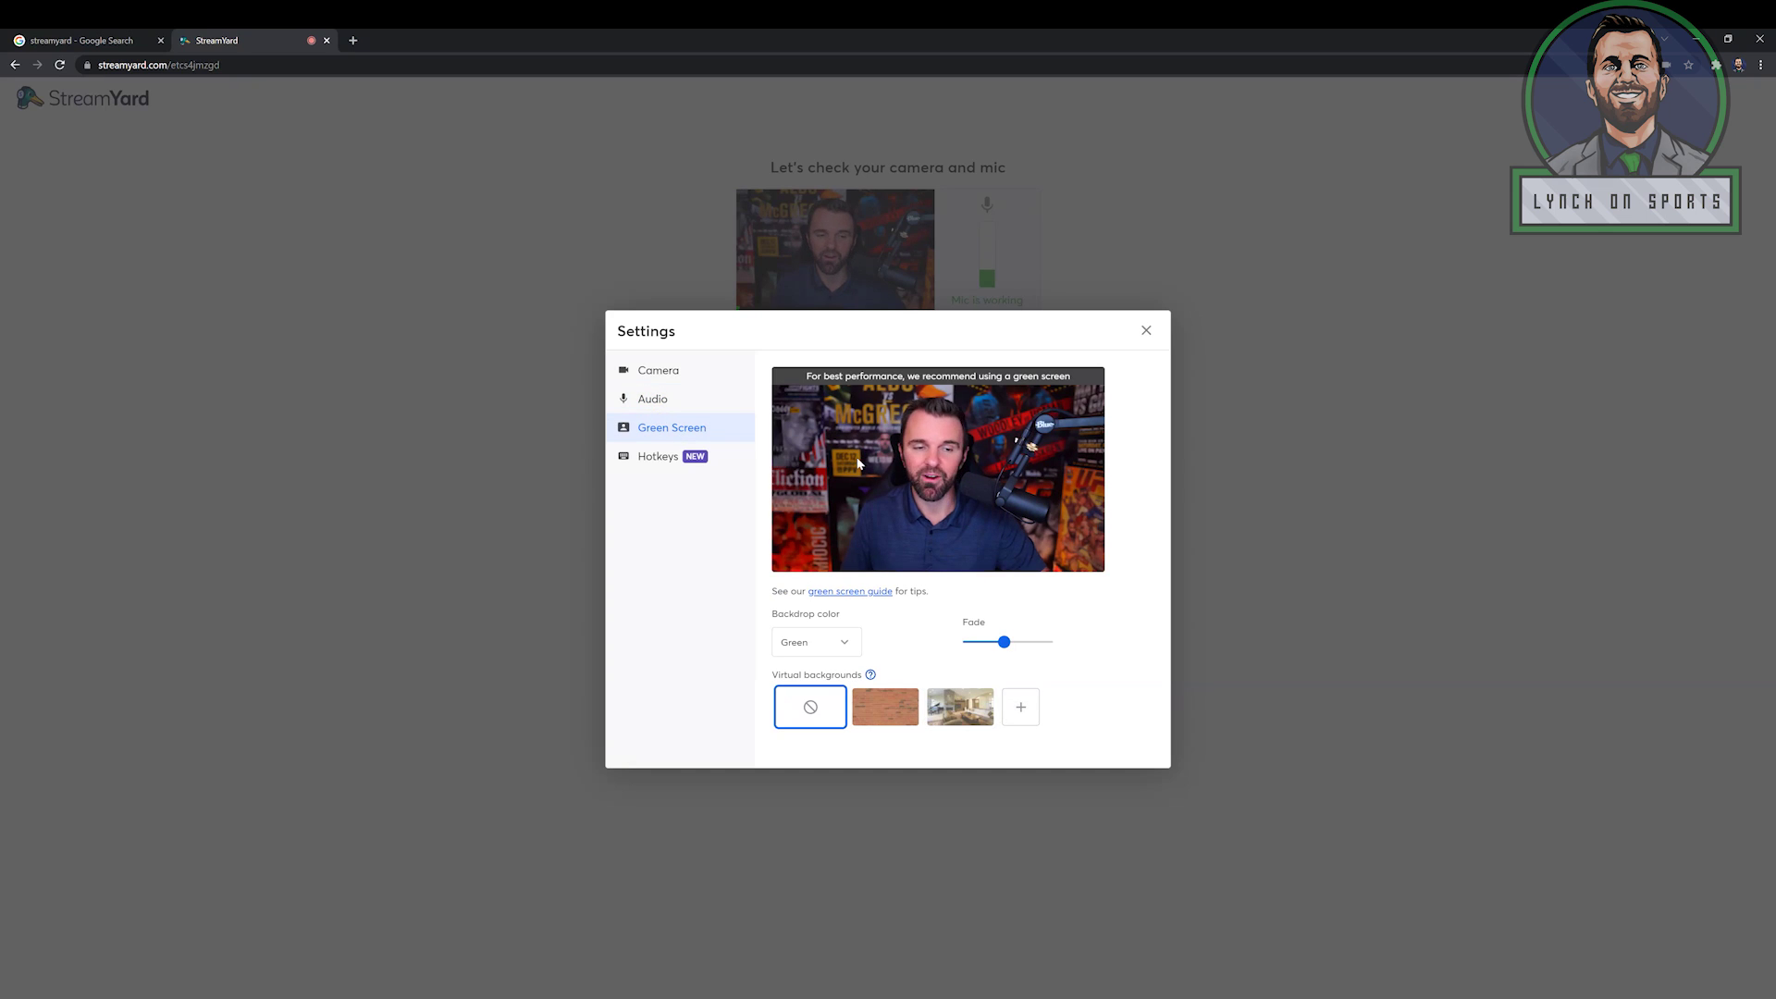
click(658, 371)
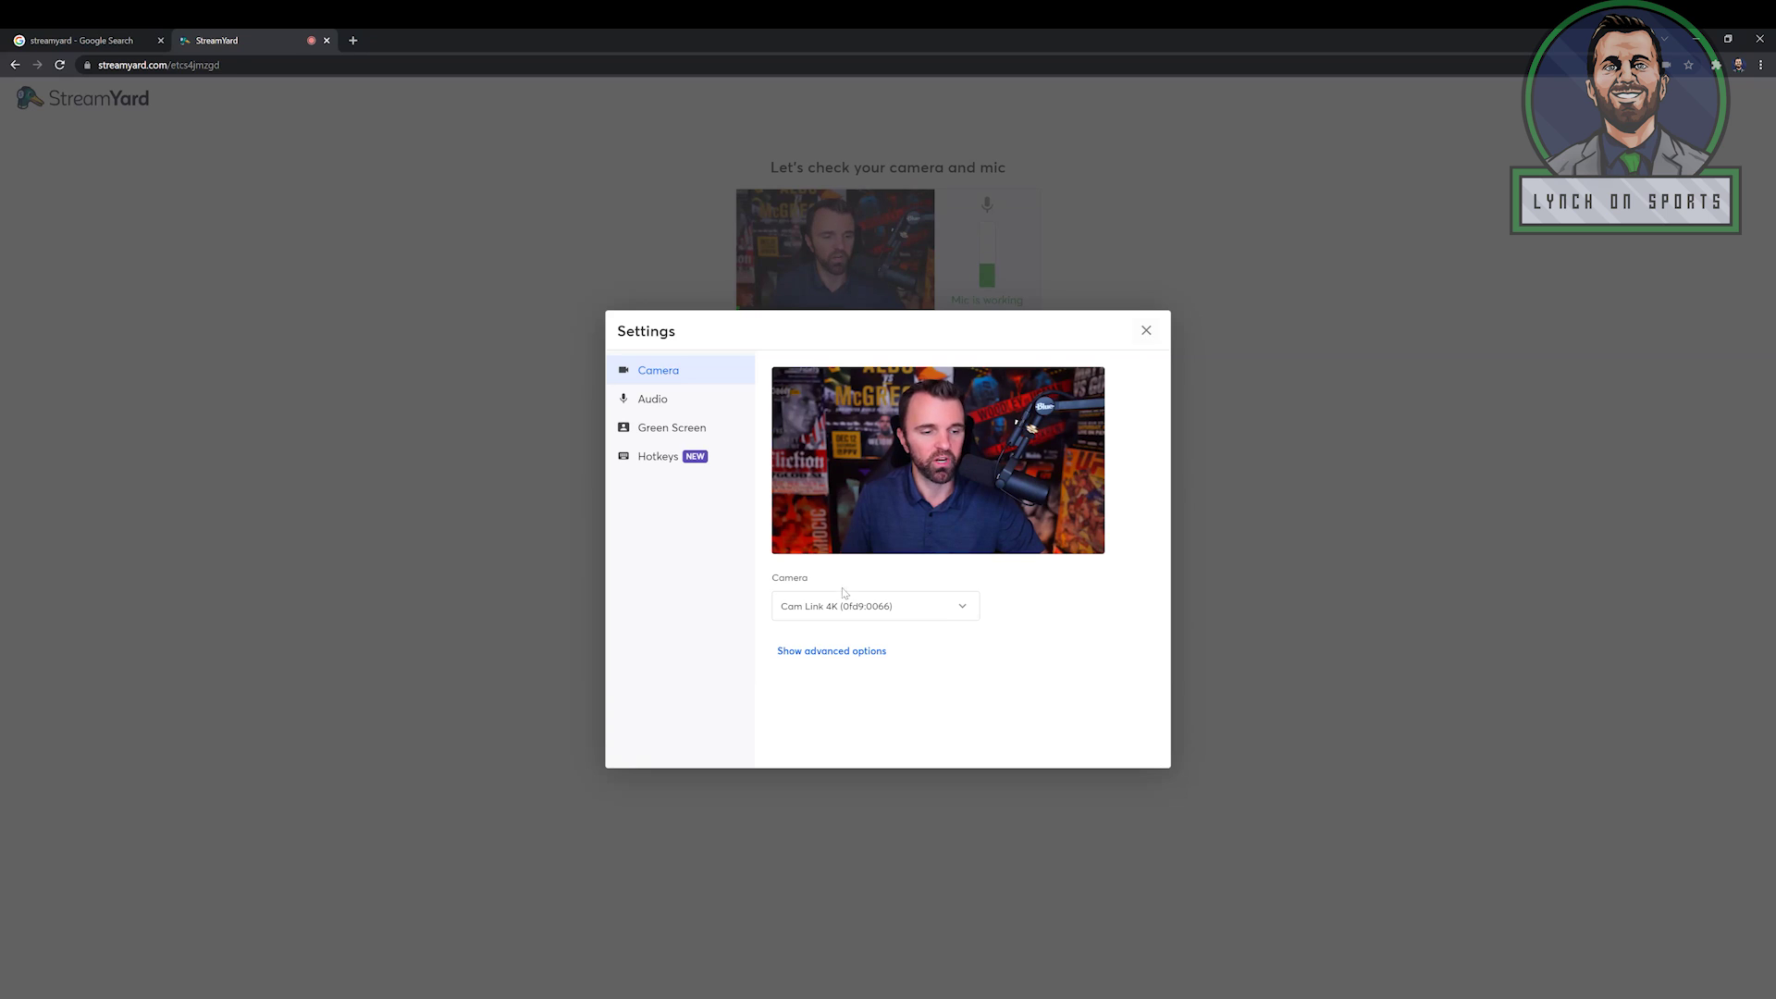
click(662, 399)
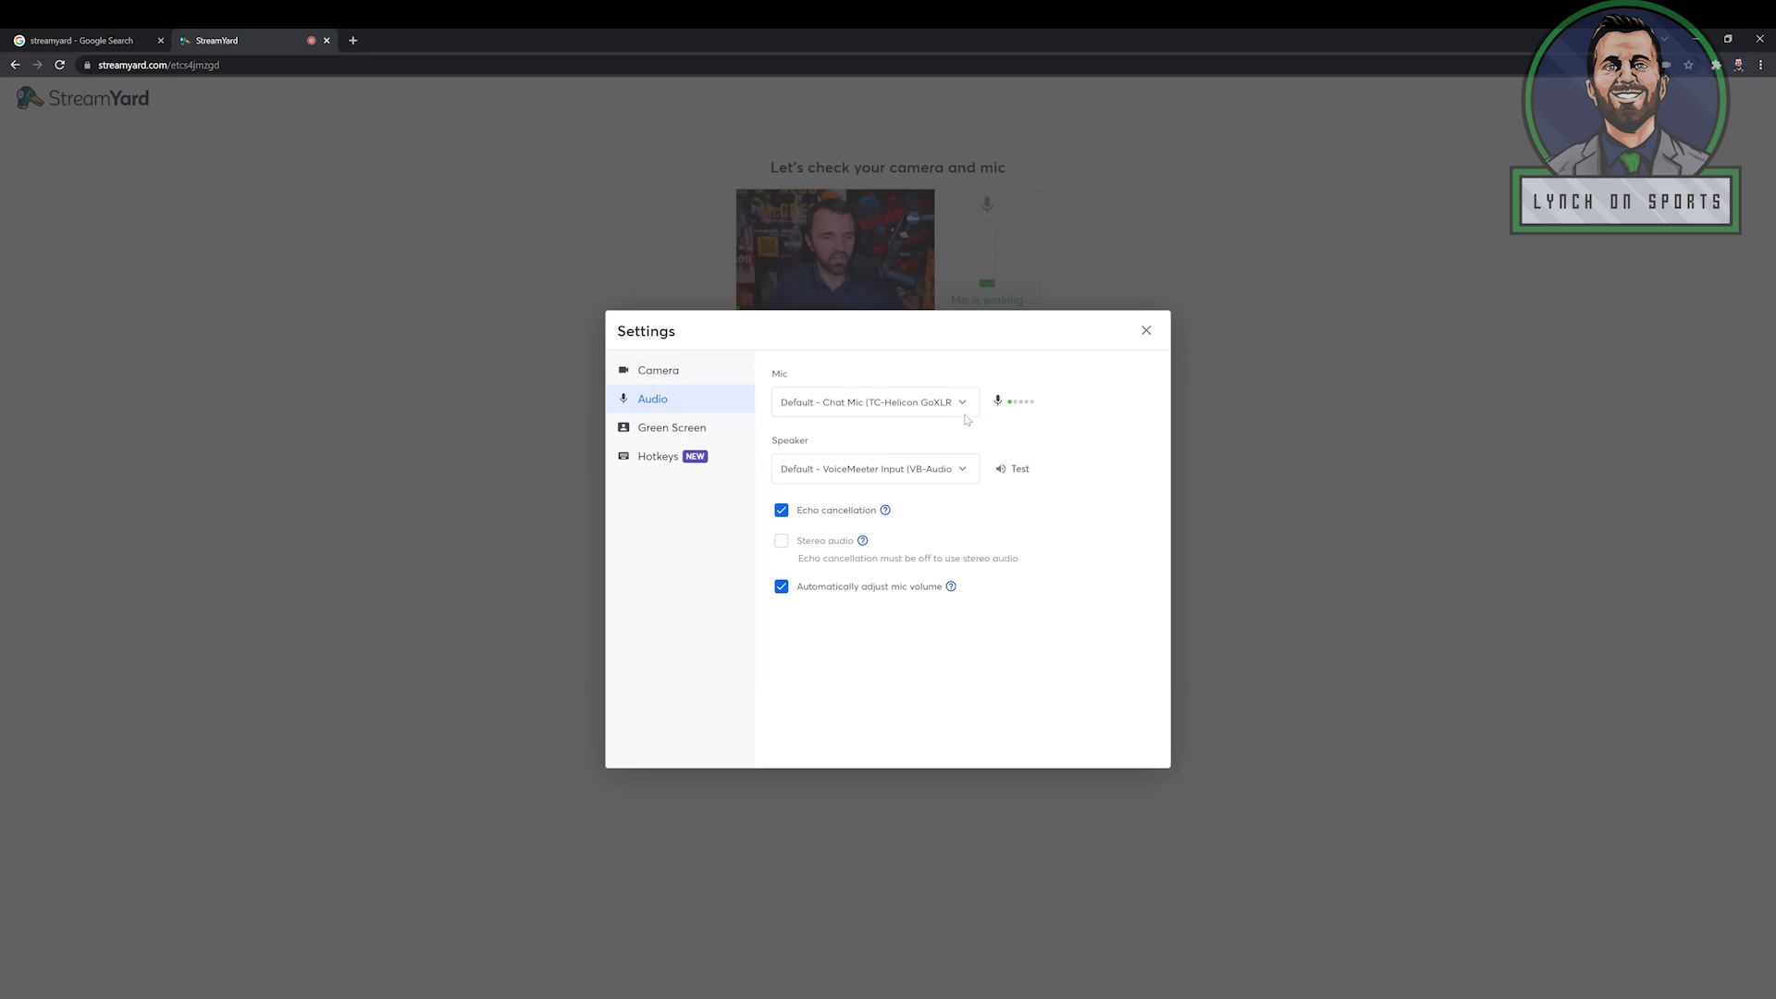
click(1146, 330)
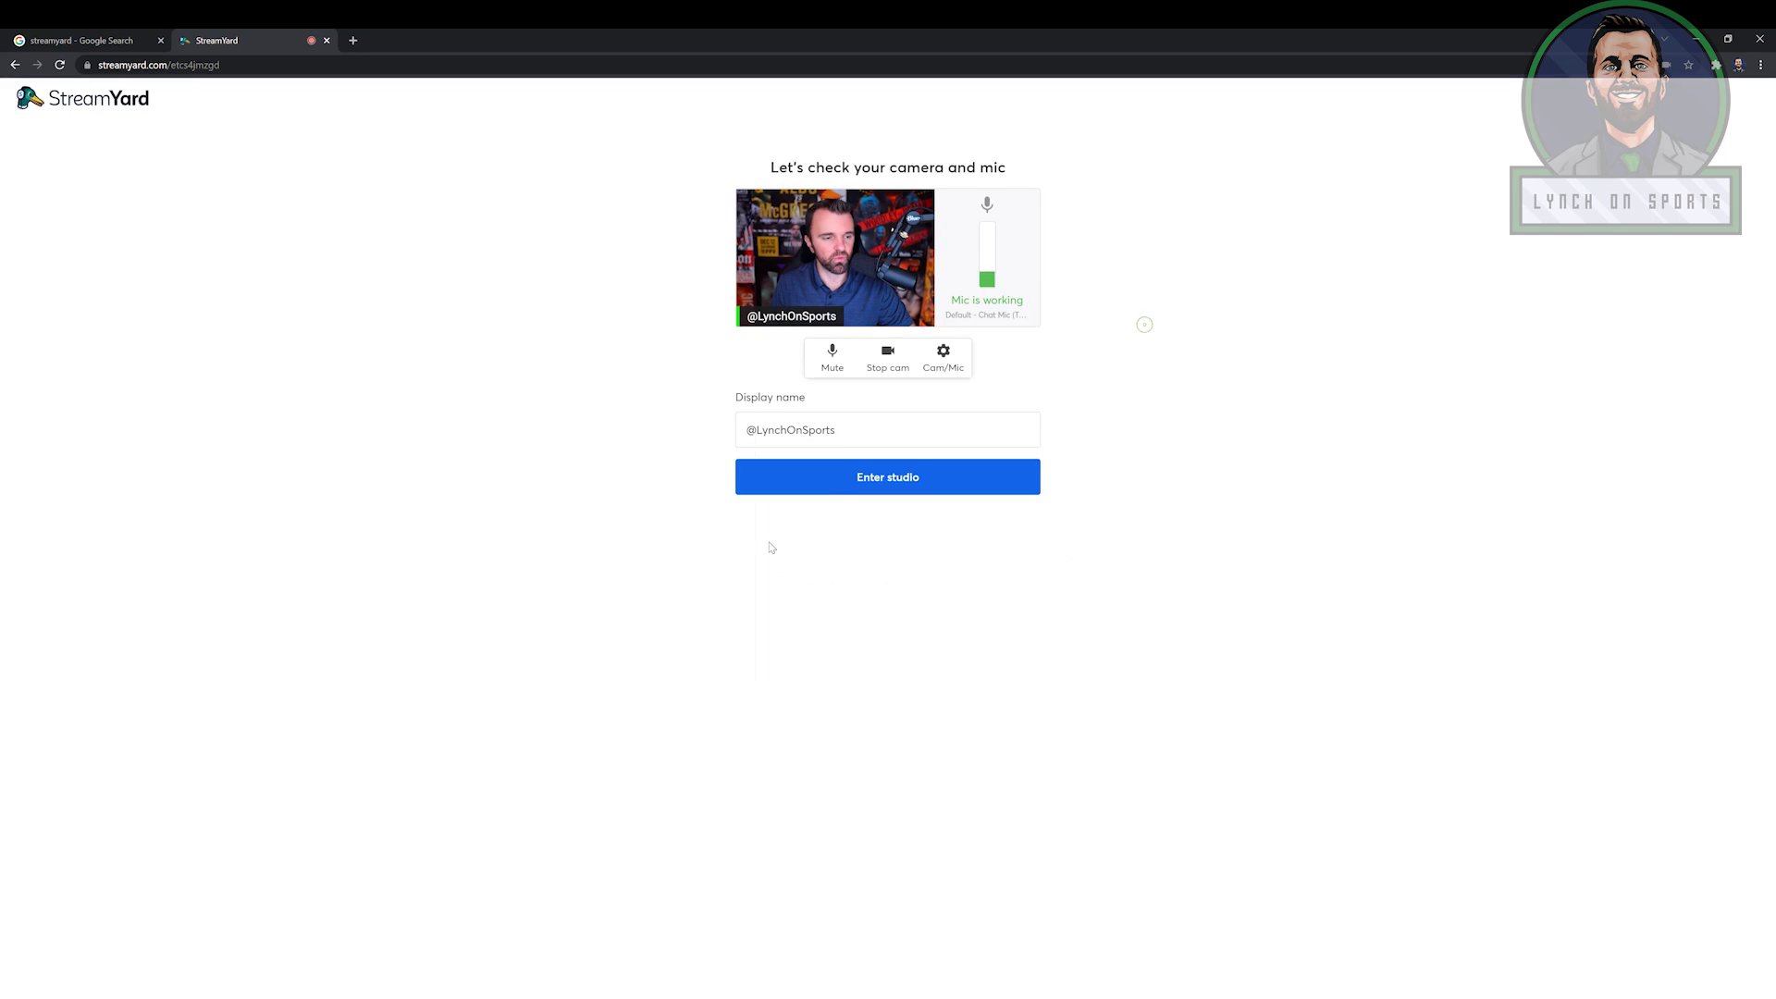
Enter the Test studio and put the host's webcam on stage.
click(897, 481)
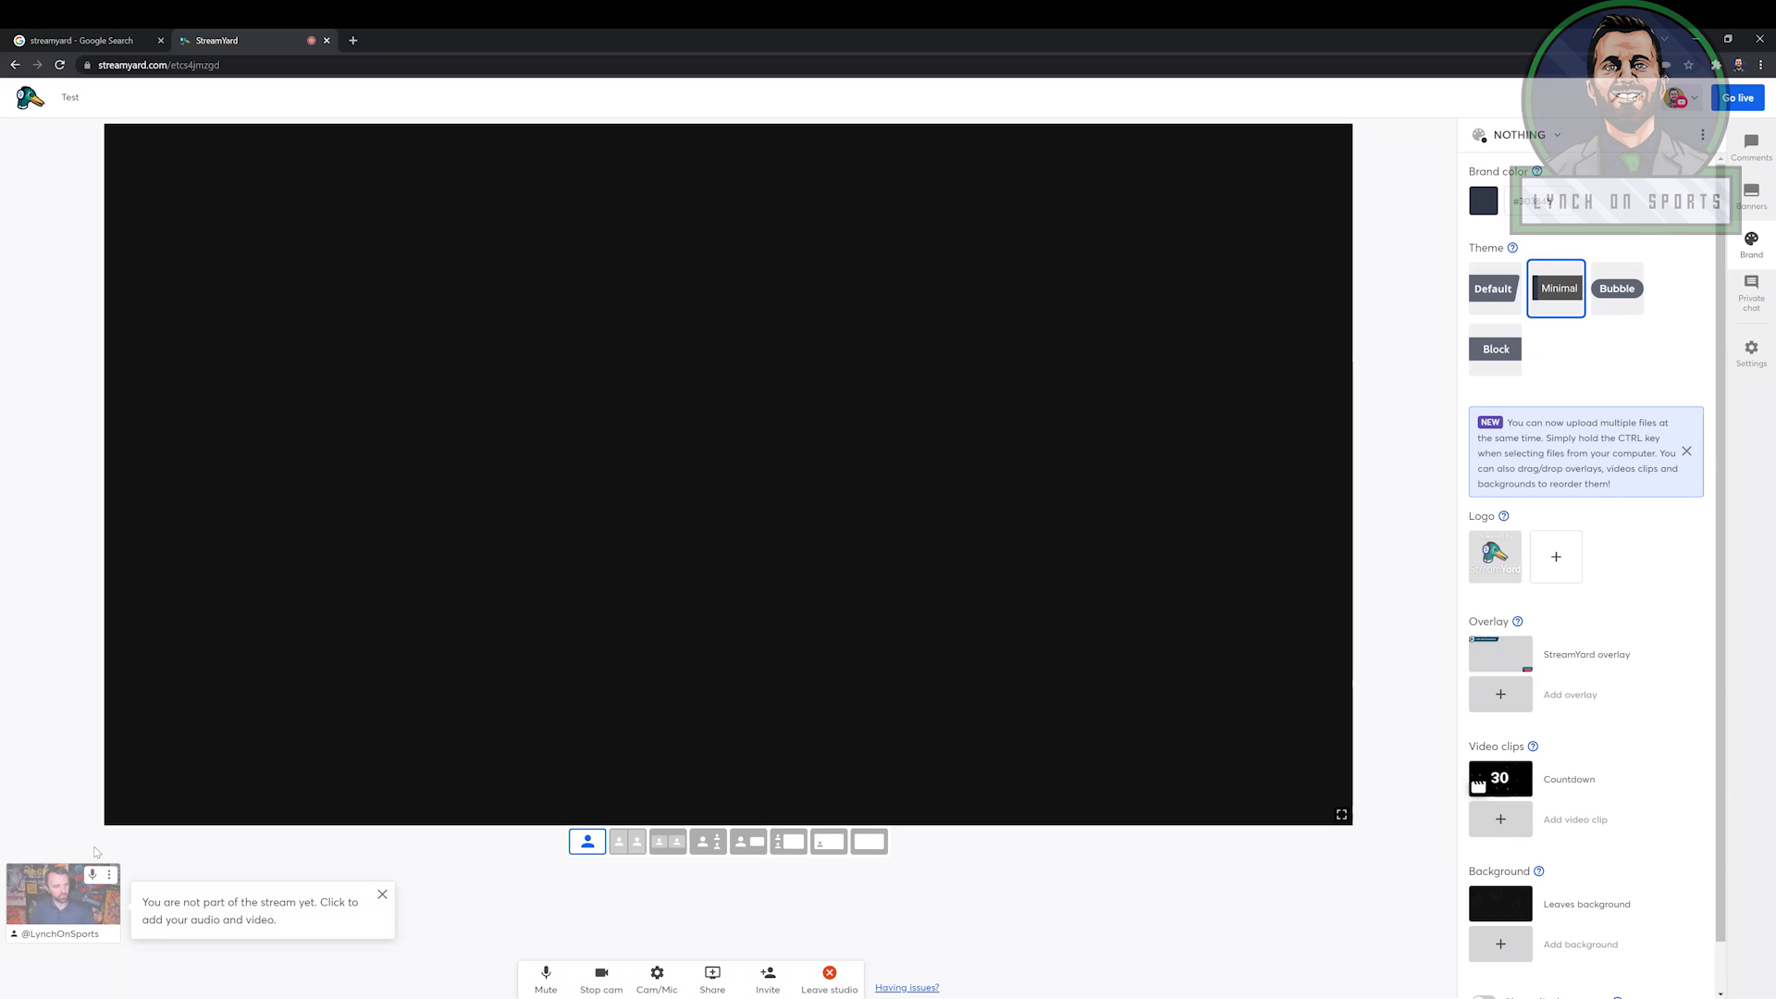
click(61, 902)
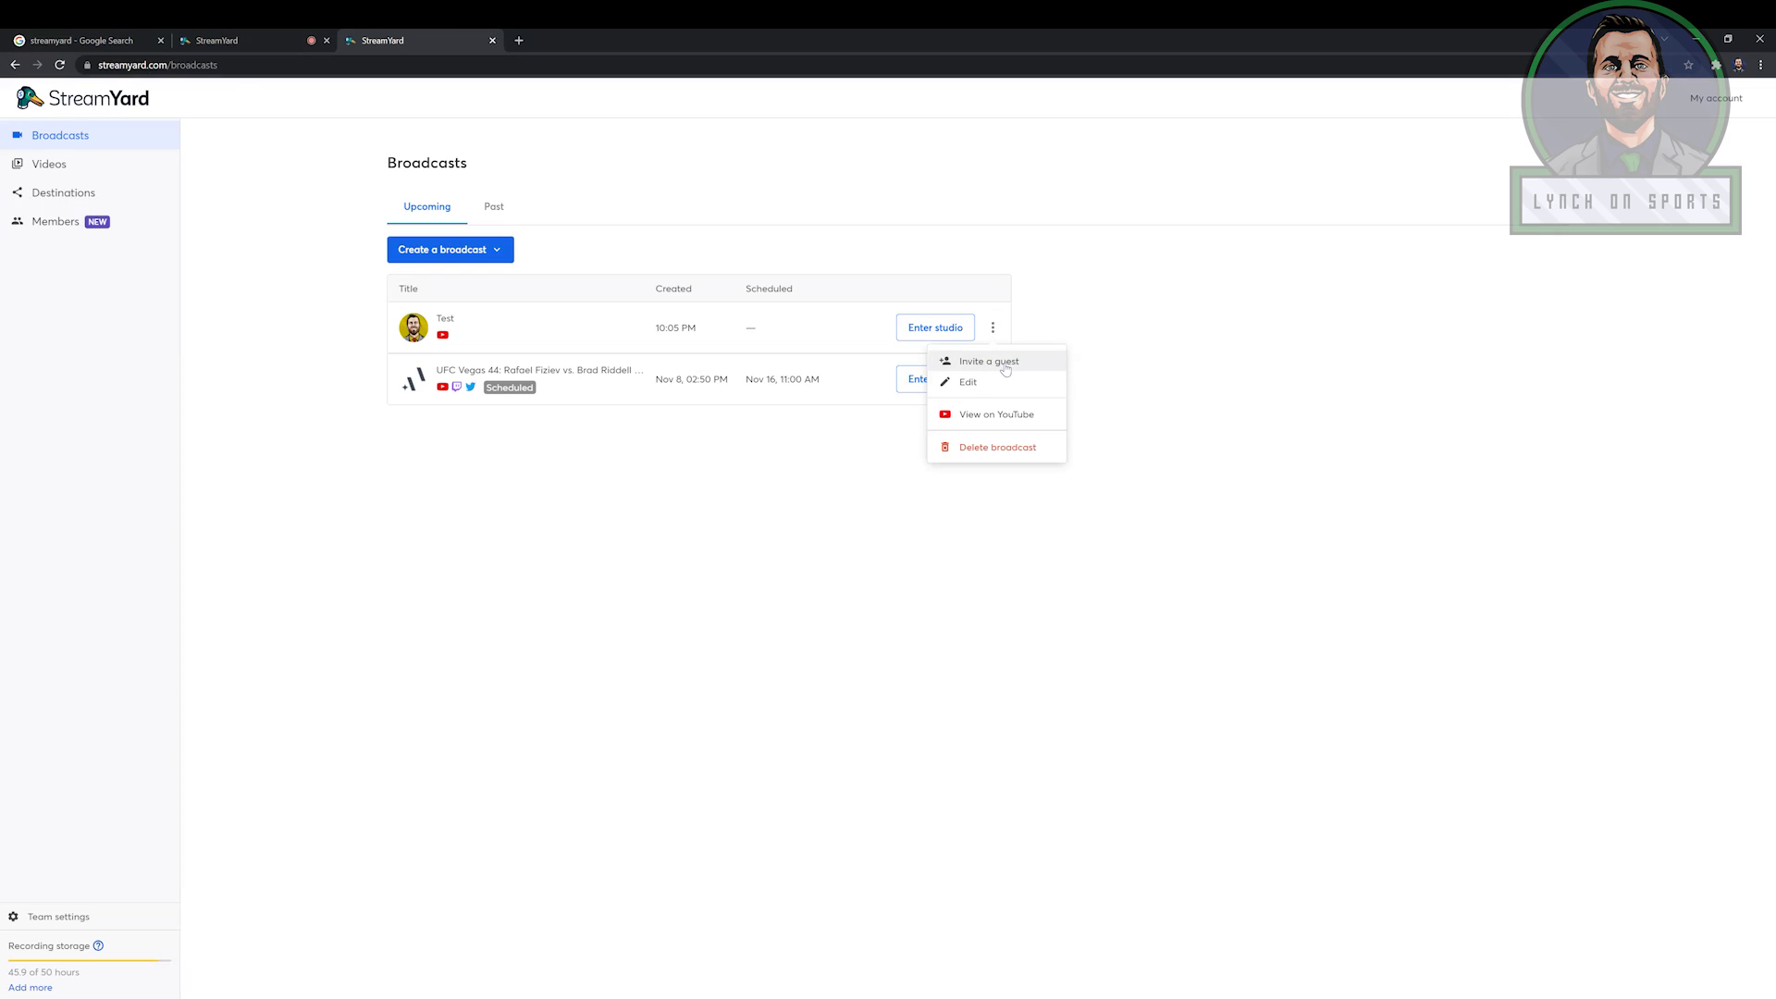
Copy the Test broadcast's guest invite link and show the Comments panel.
click(1005, 369)
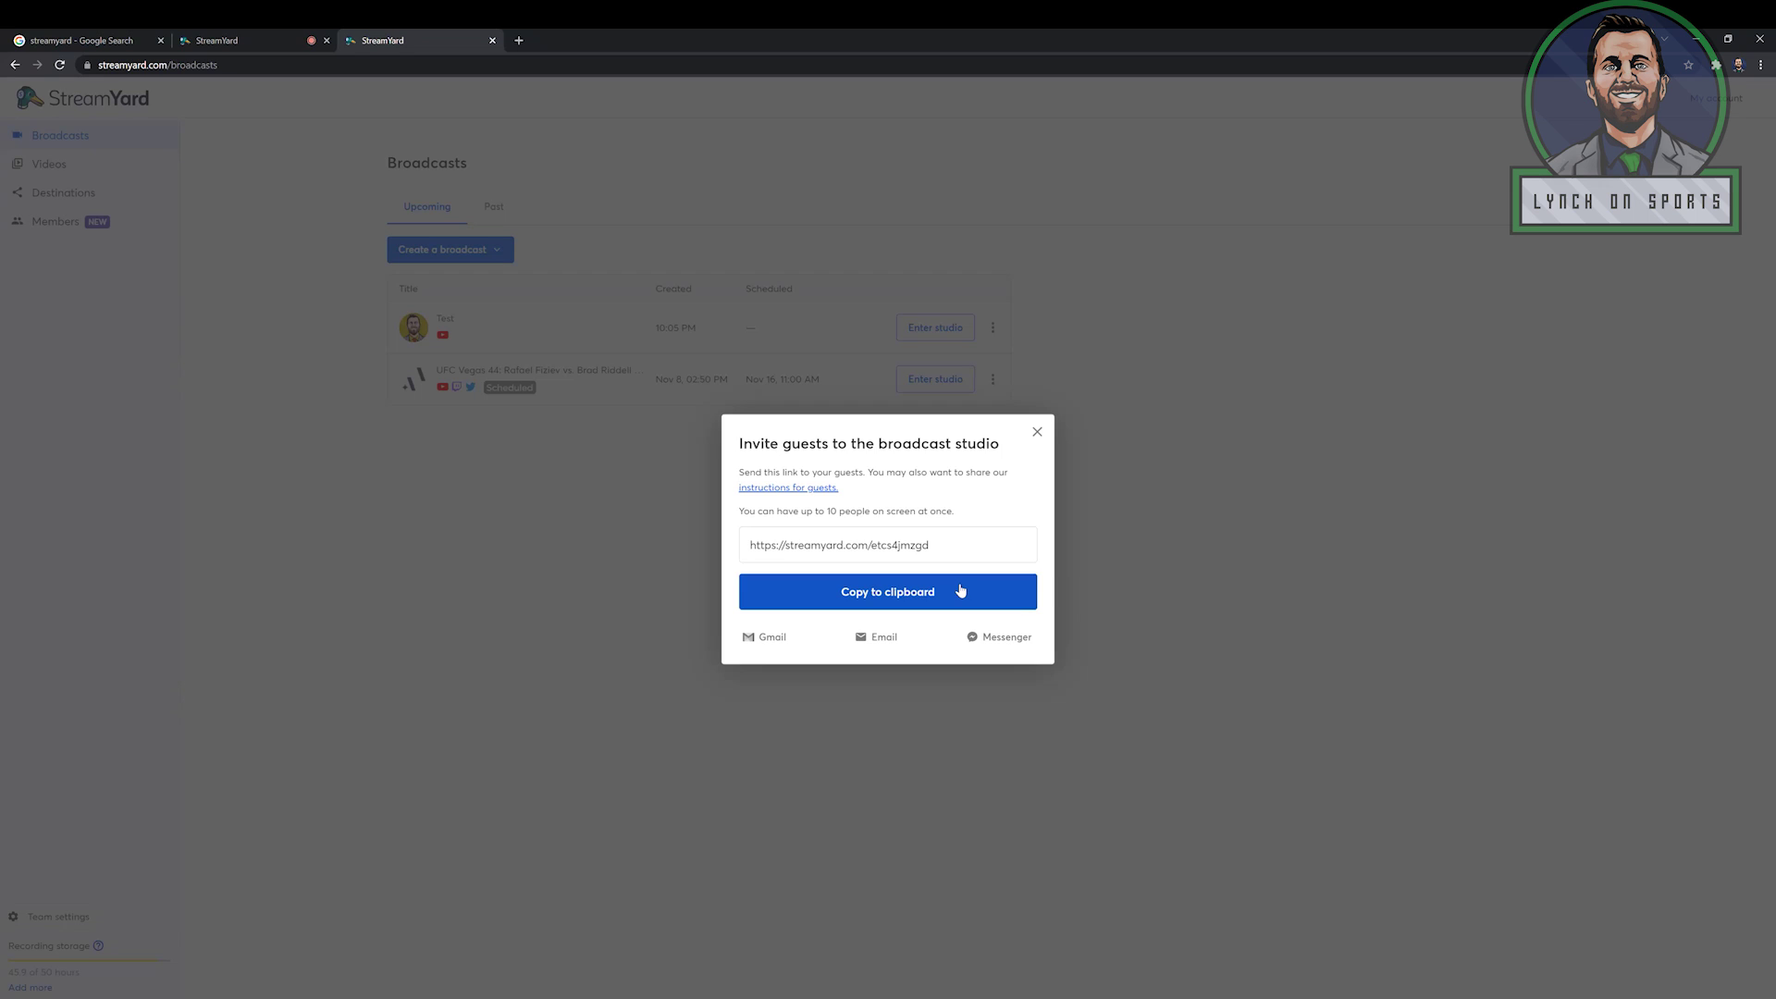
click(910, 595)
drag(963, 543, 594, 546)
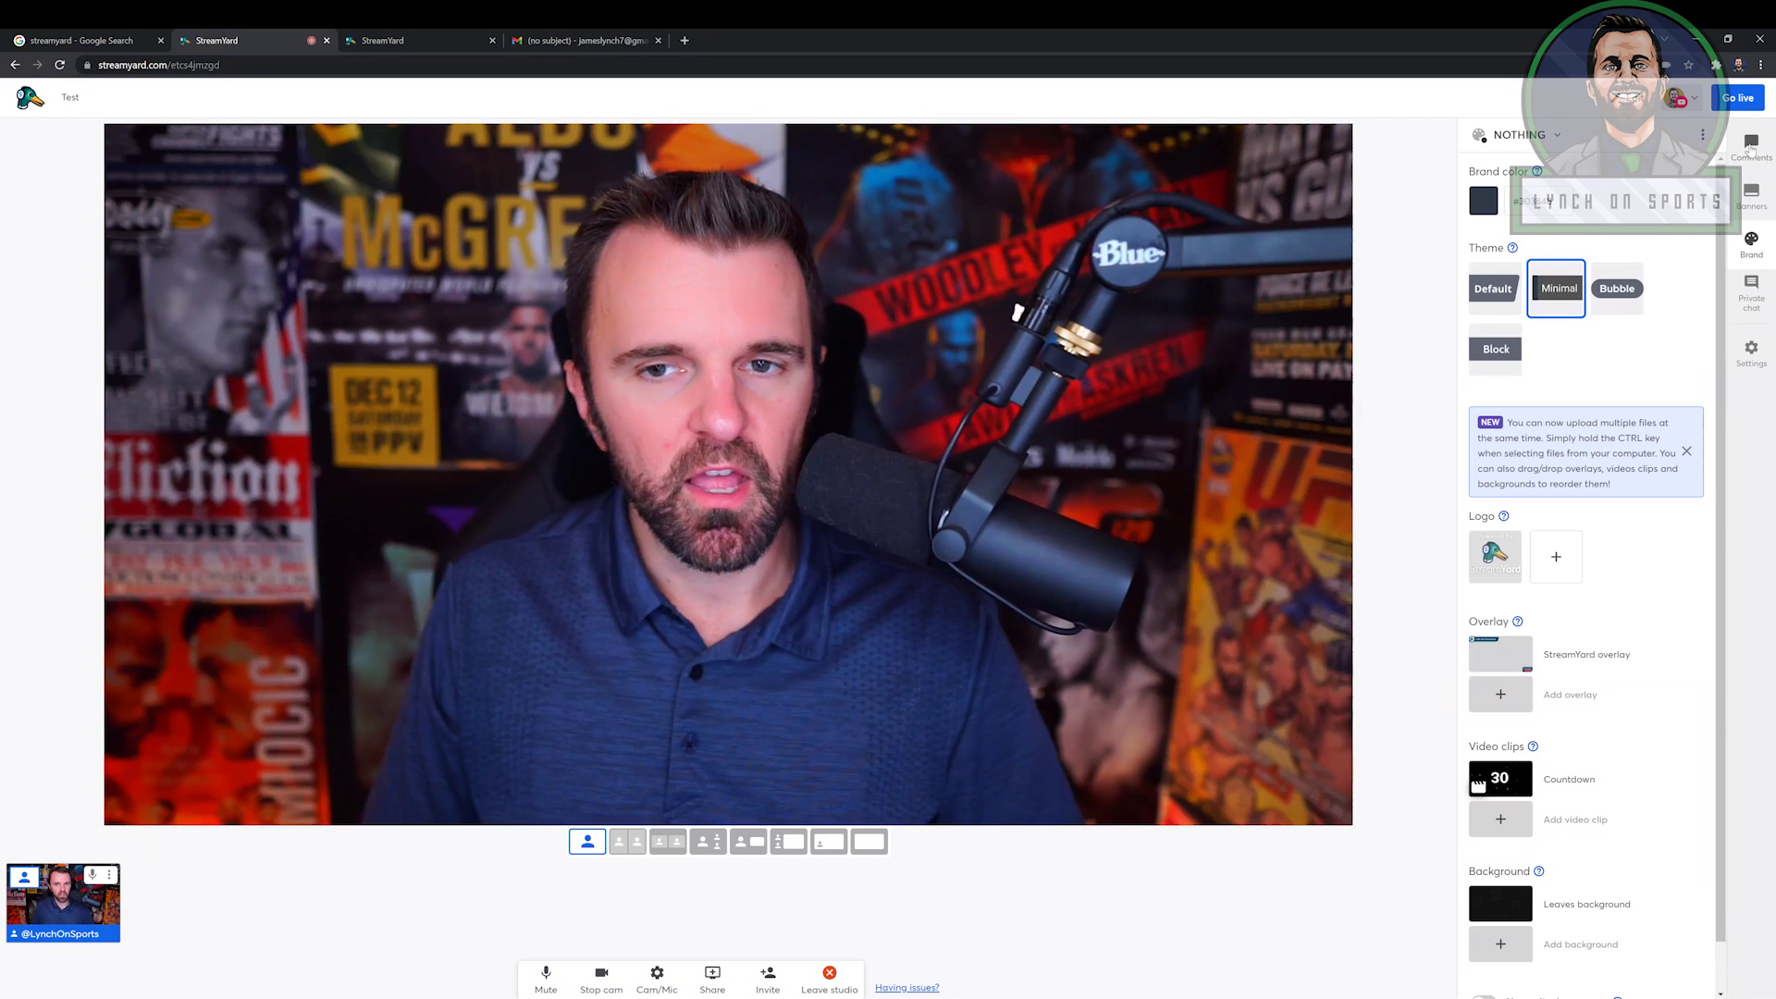
click(1751, 146)
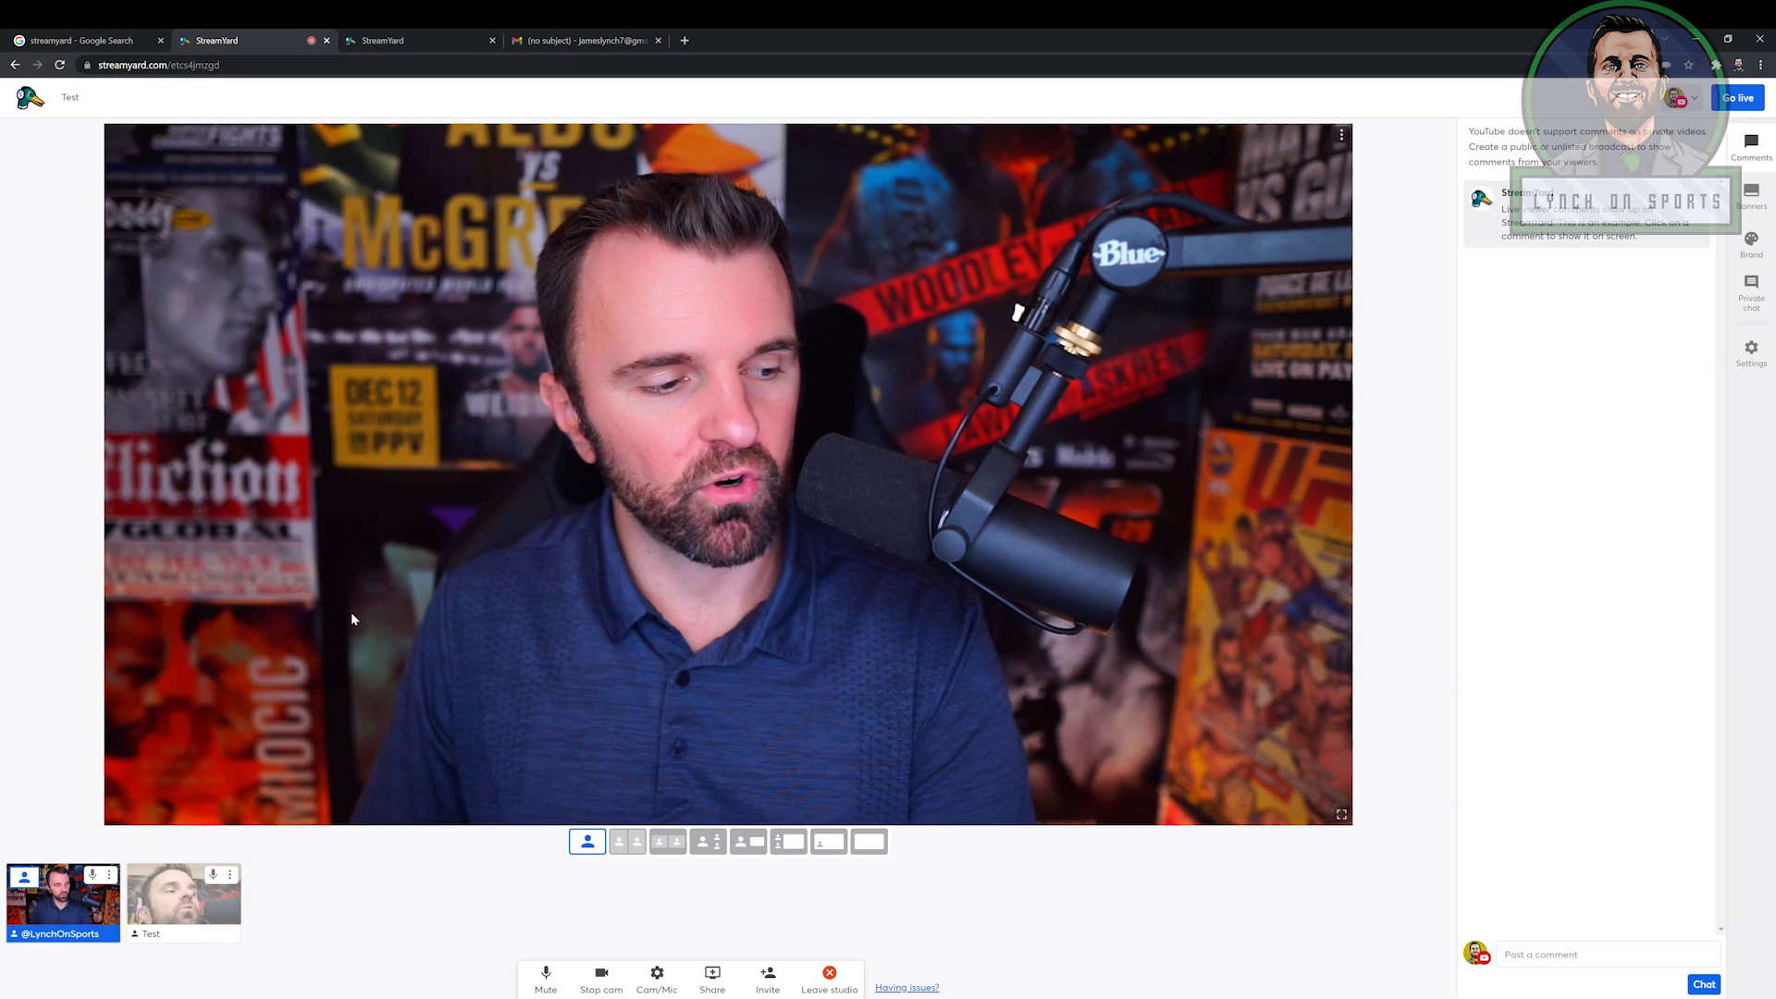
Add guest Test to the stage beside the host and go live.
mouse_move(238, 886)
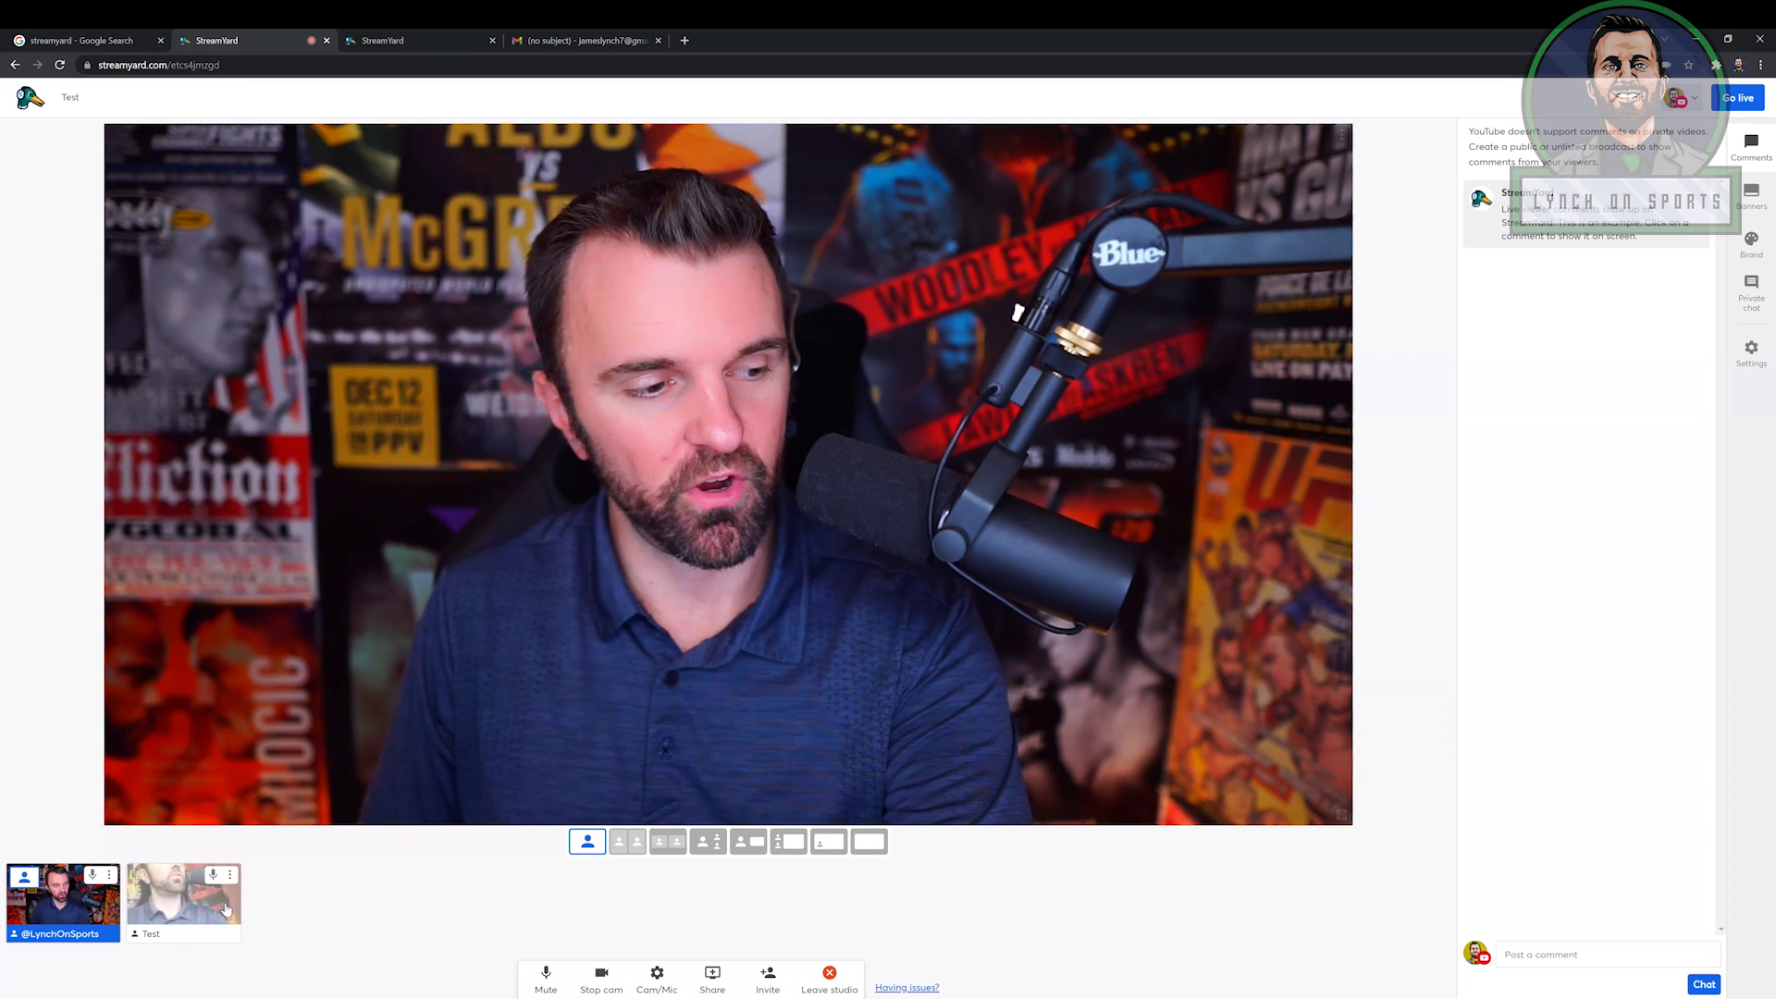
click(214, 905)
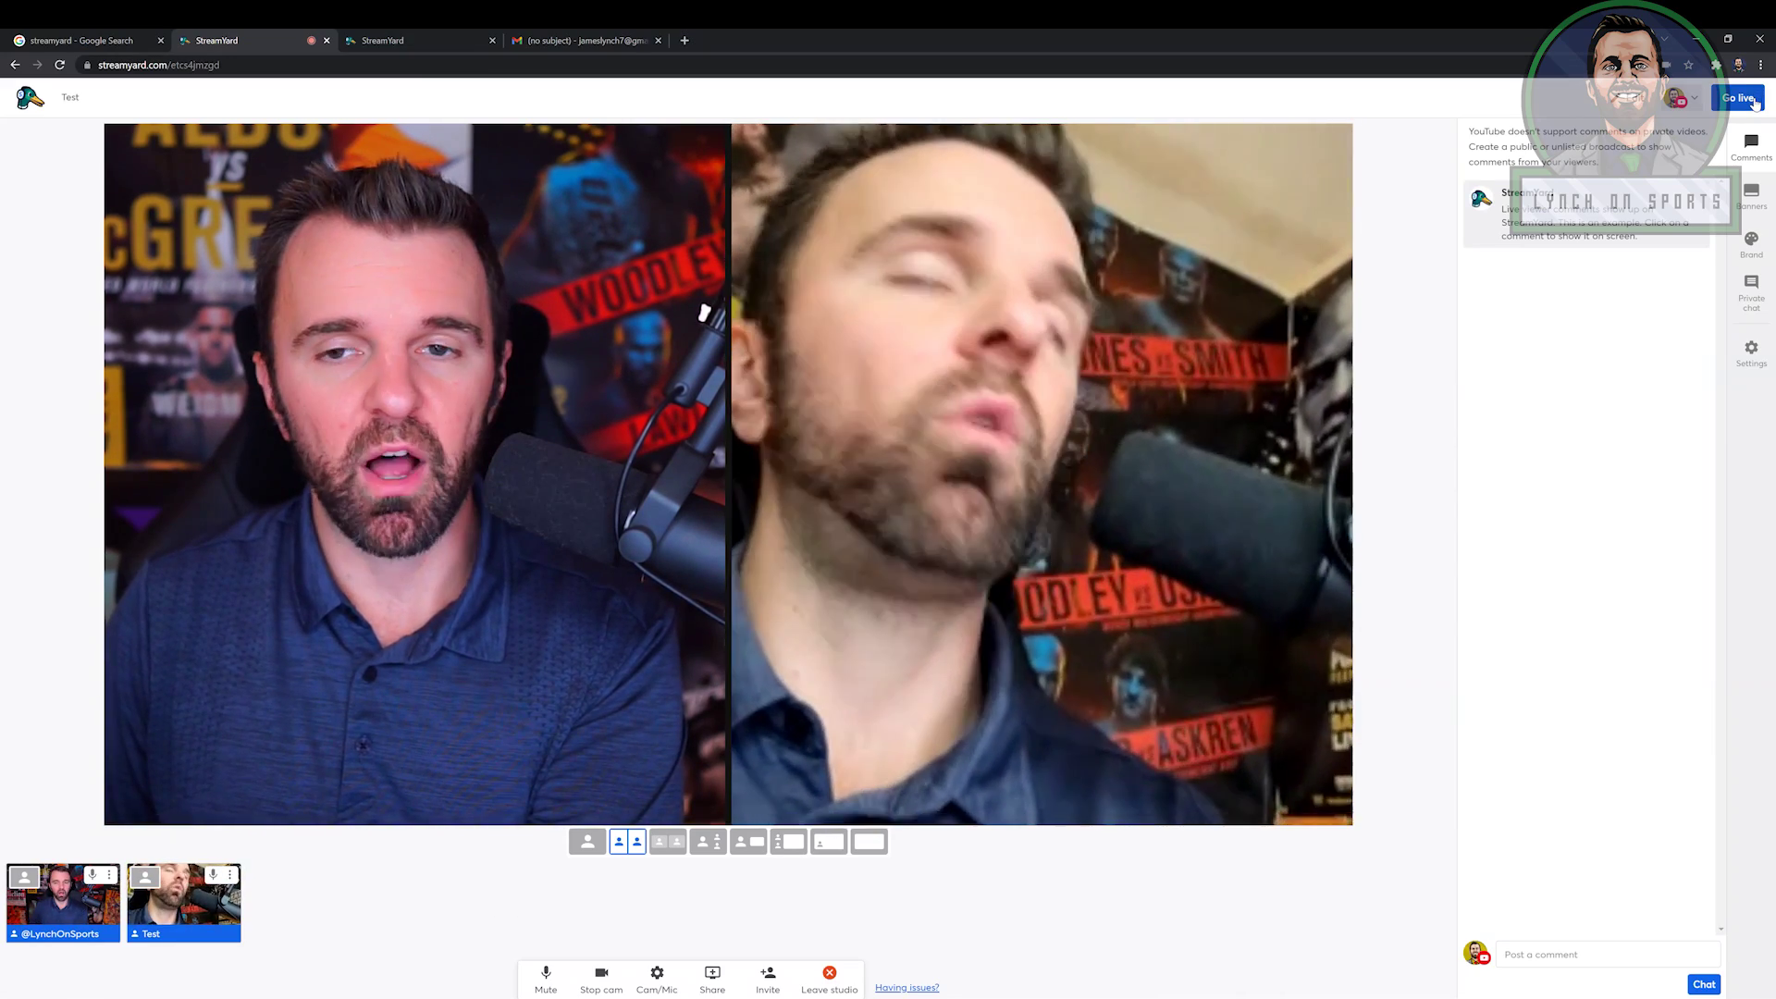
click(1738, 97)
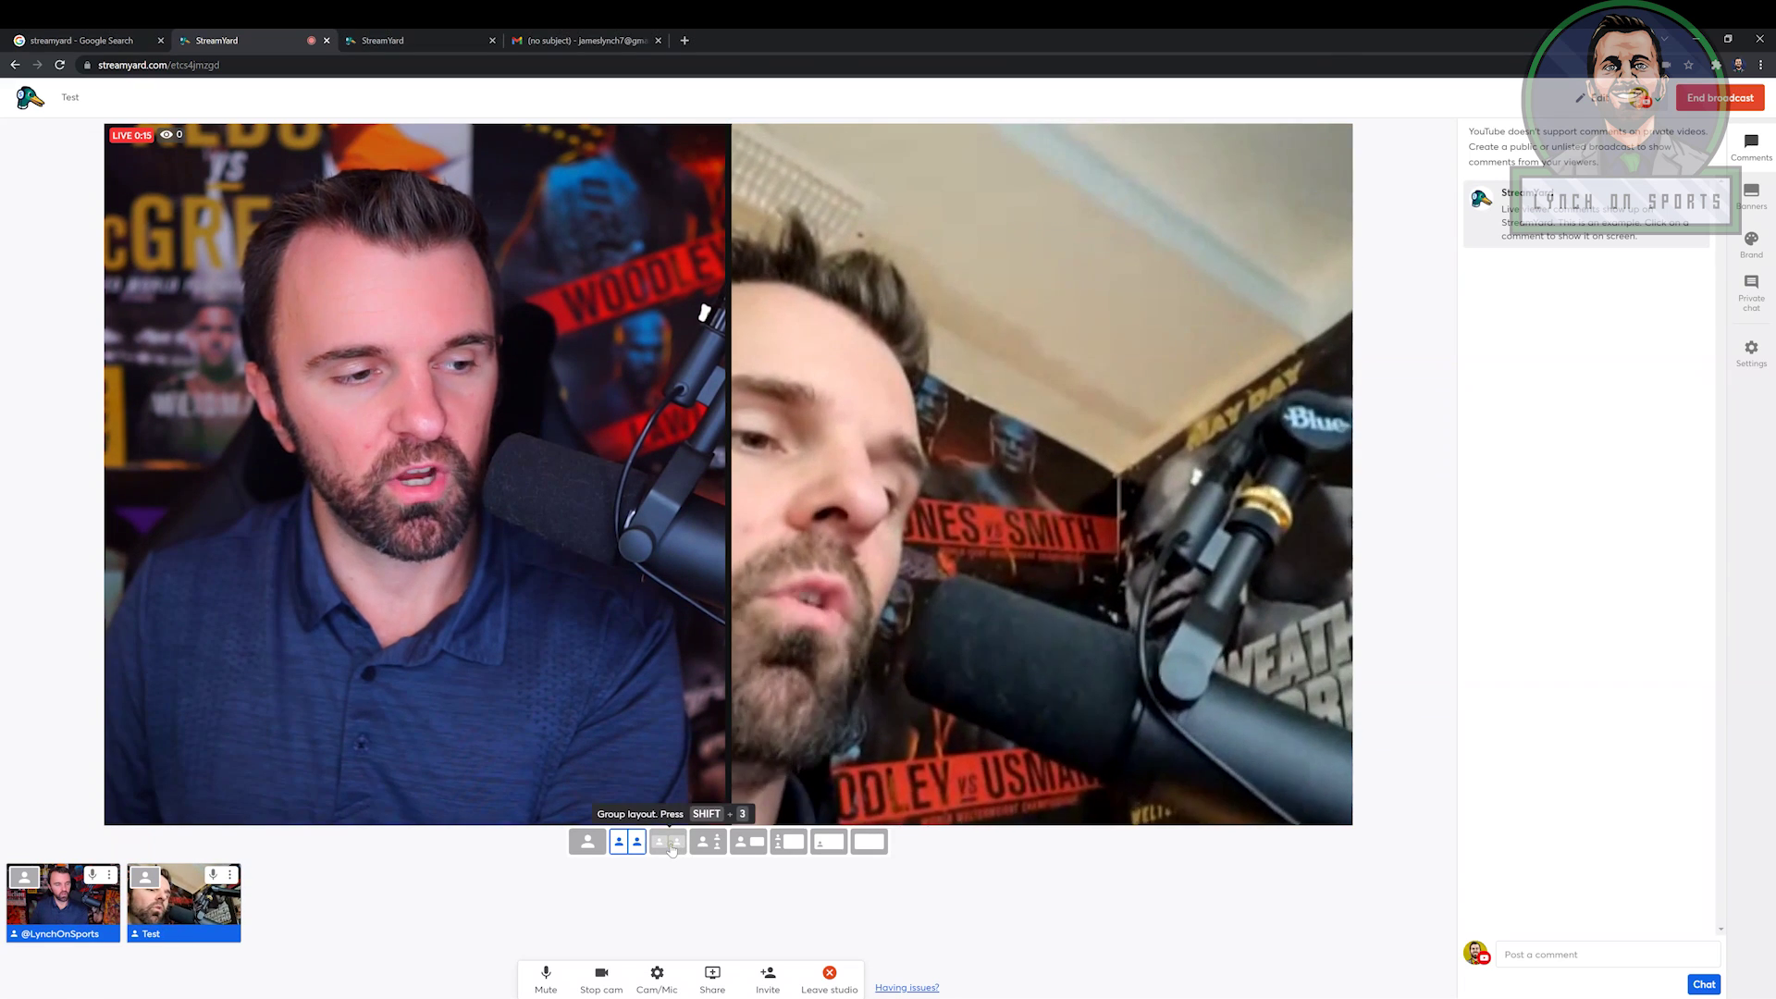
click(668, 841)
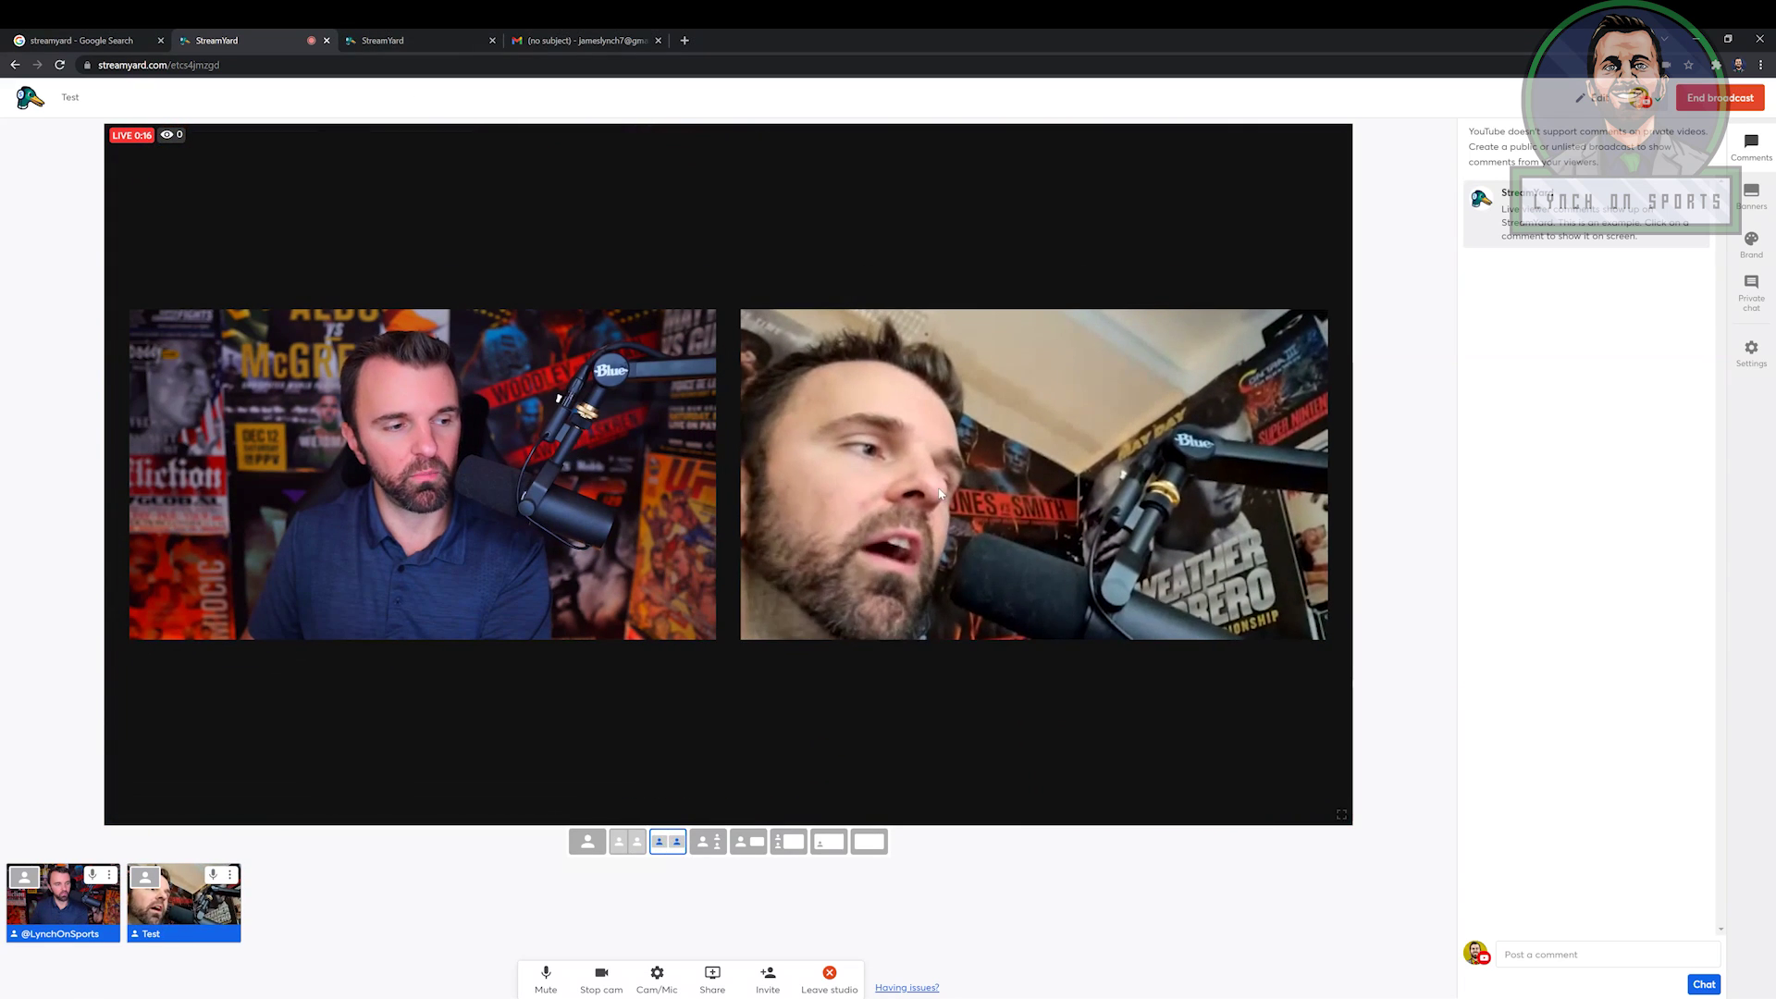
click(712, 842)
click(751, 844)
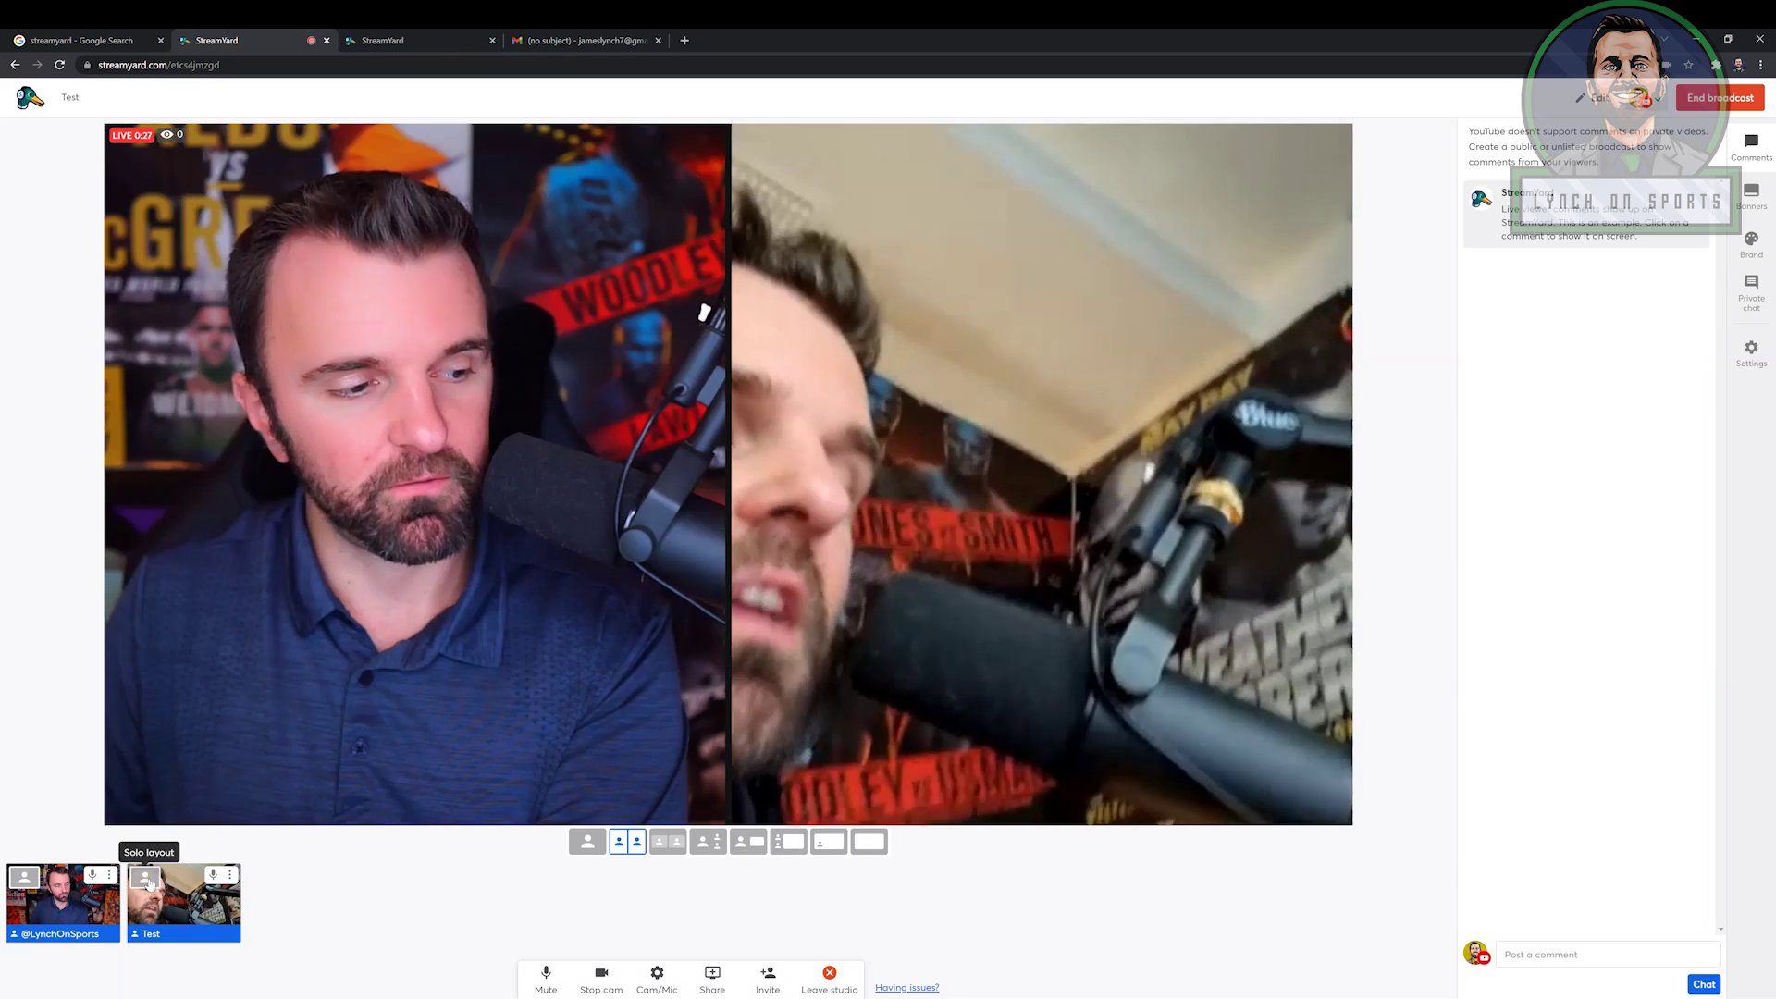
click(146, 881)
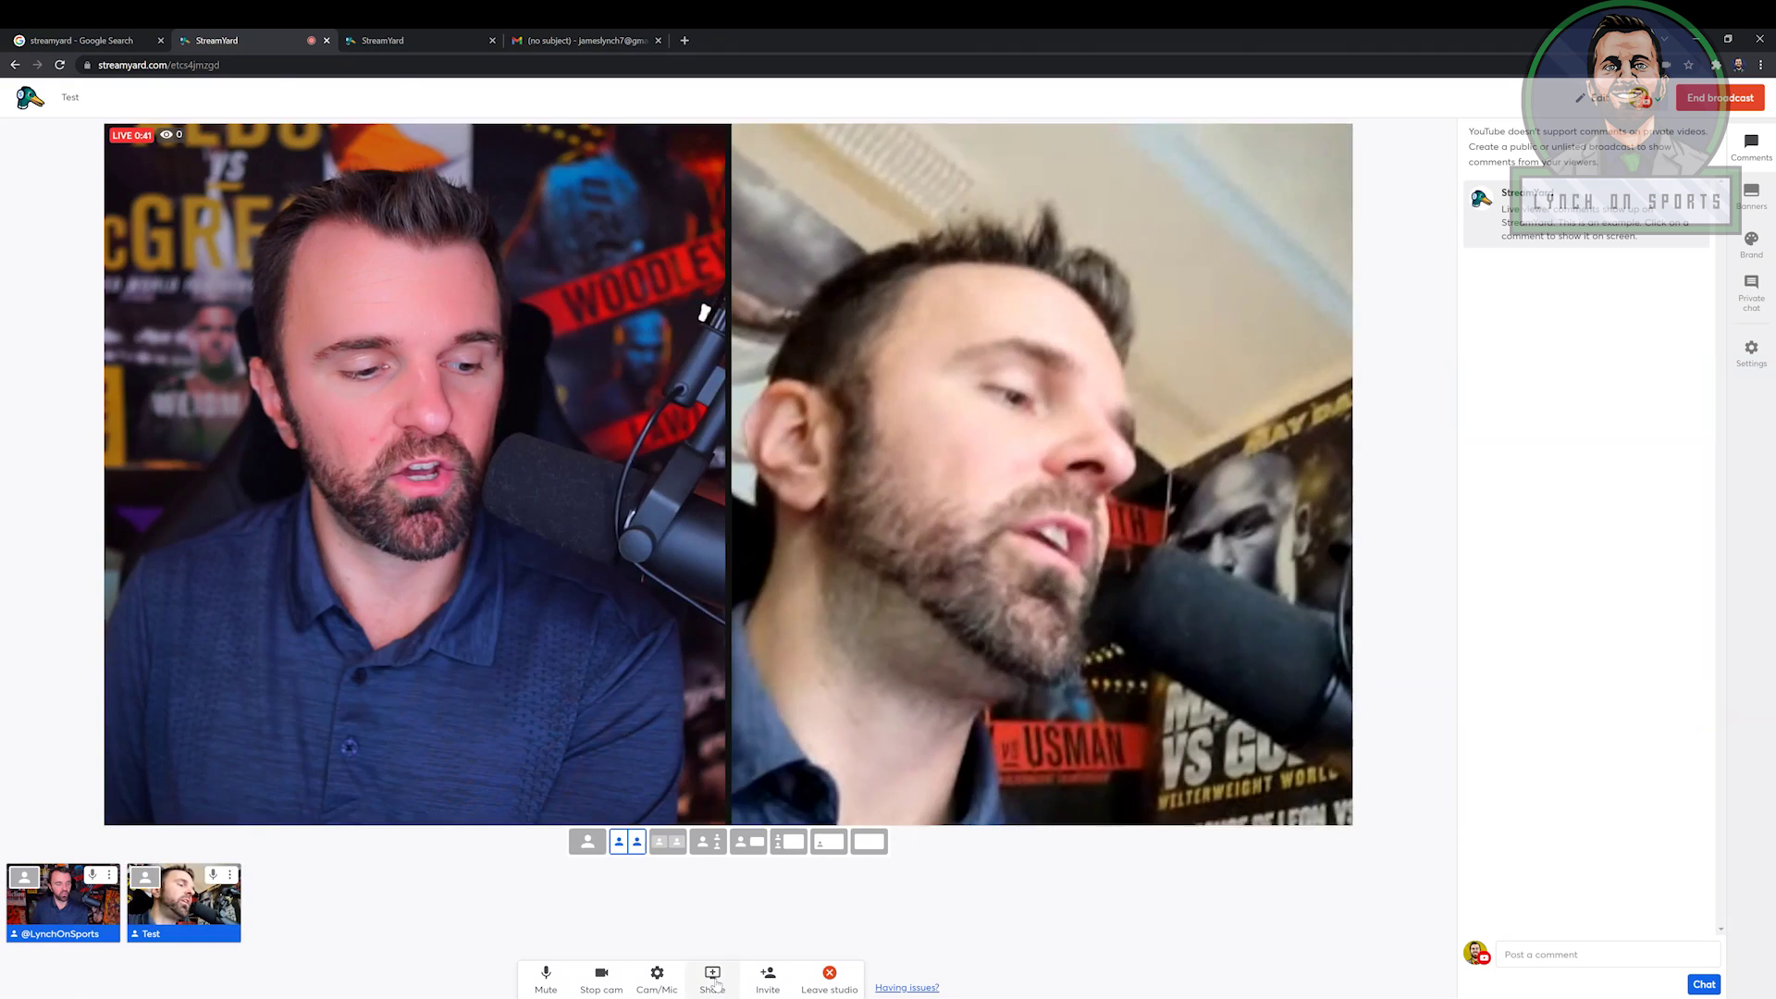
click(712, 975)
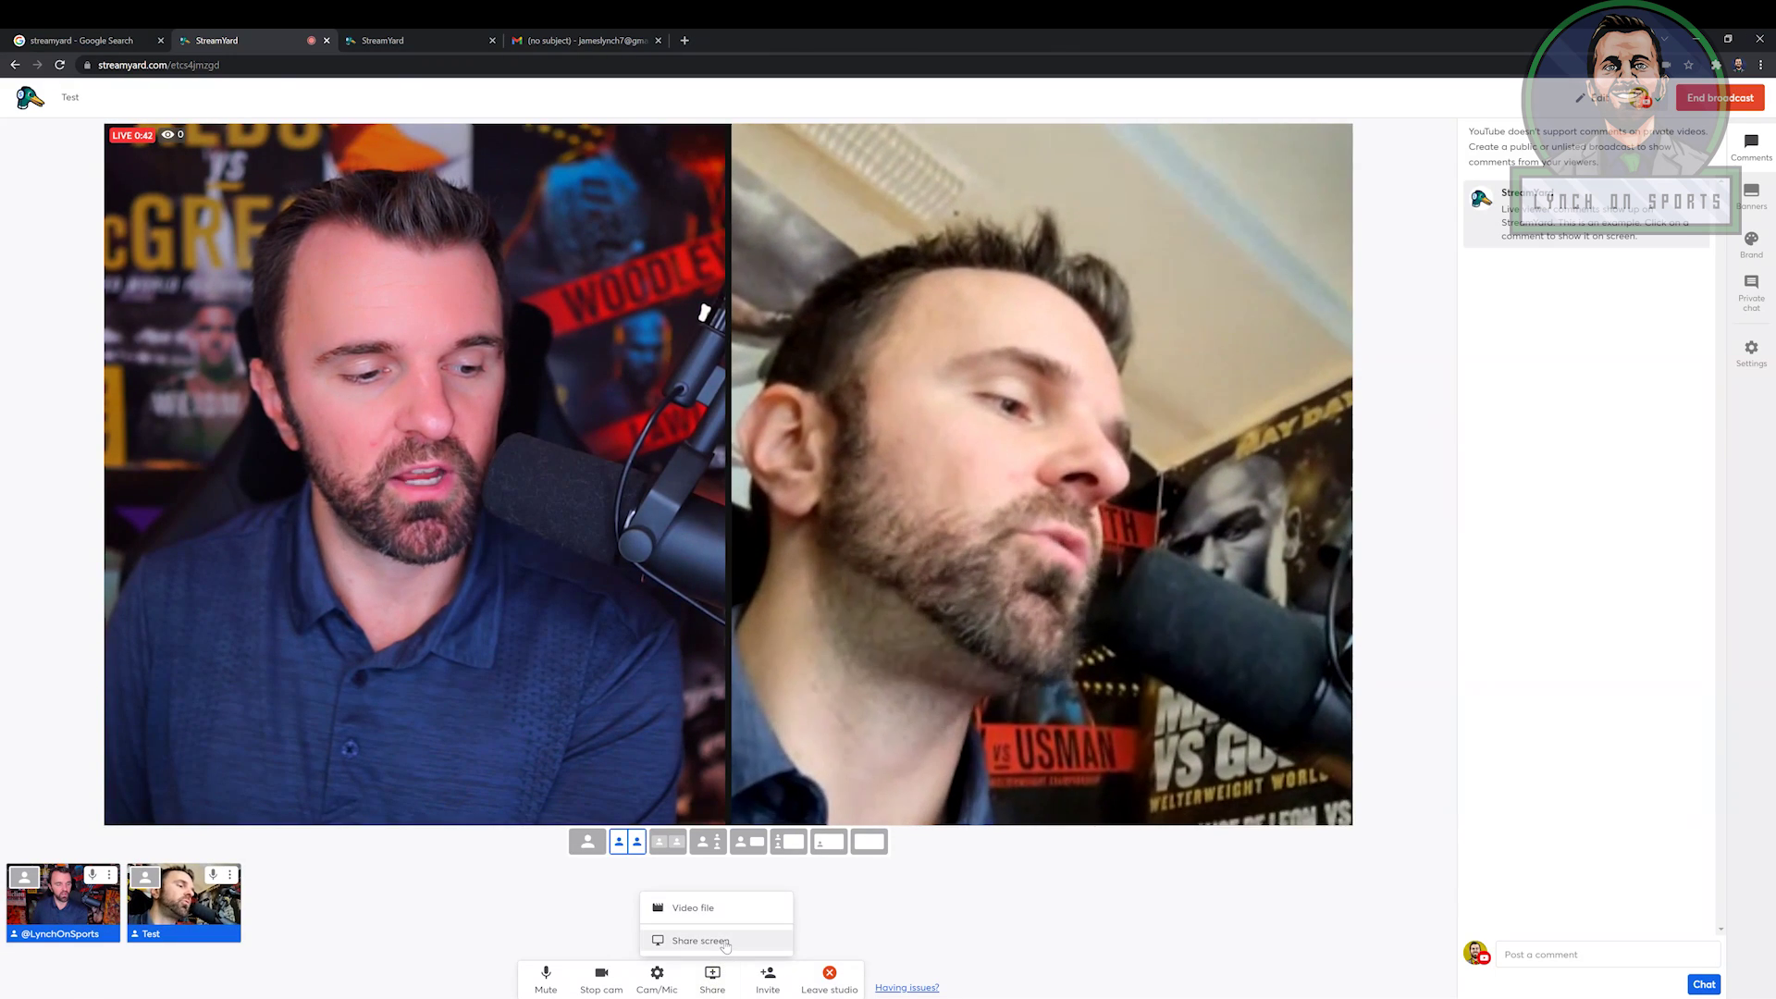
click(725, 942)
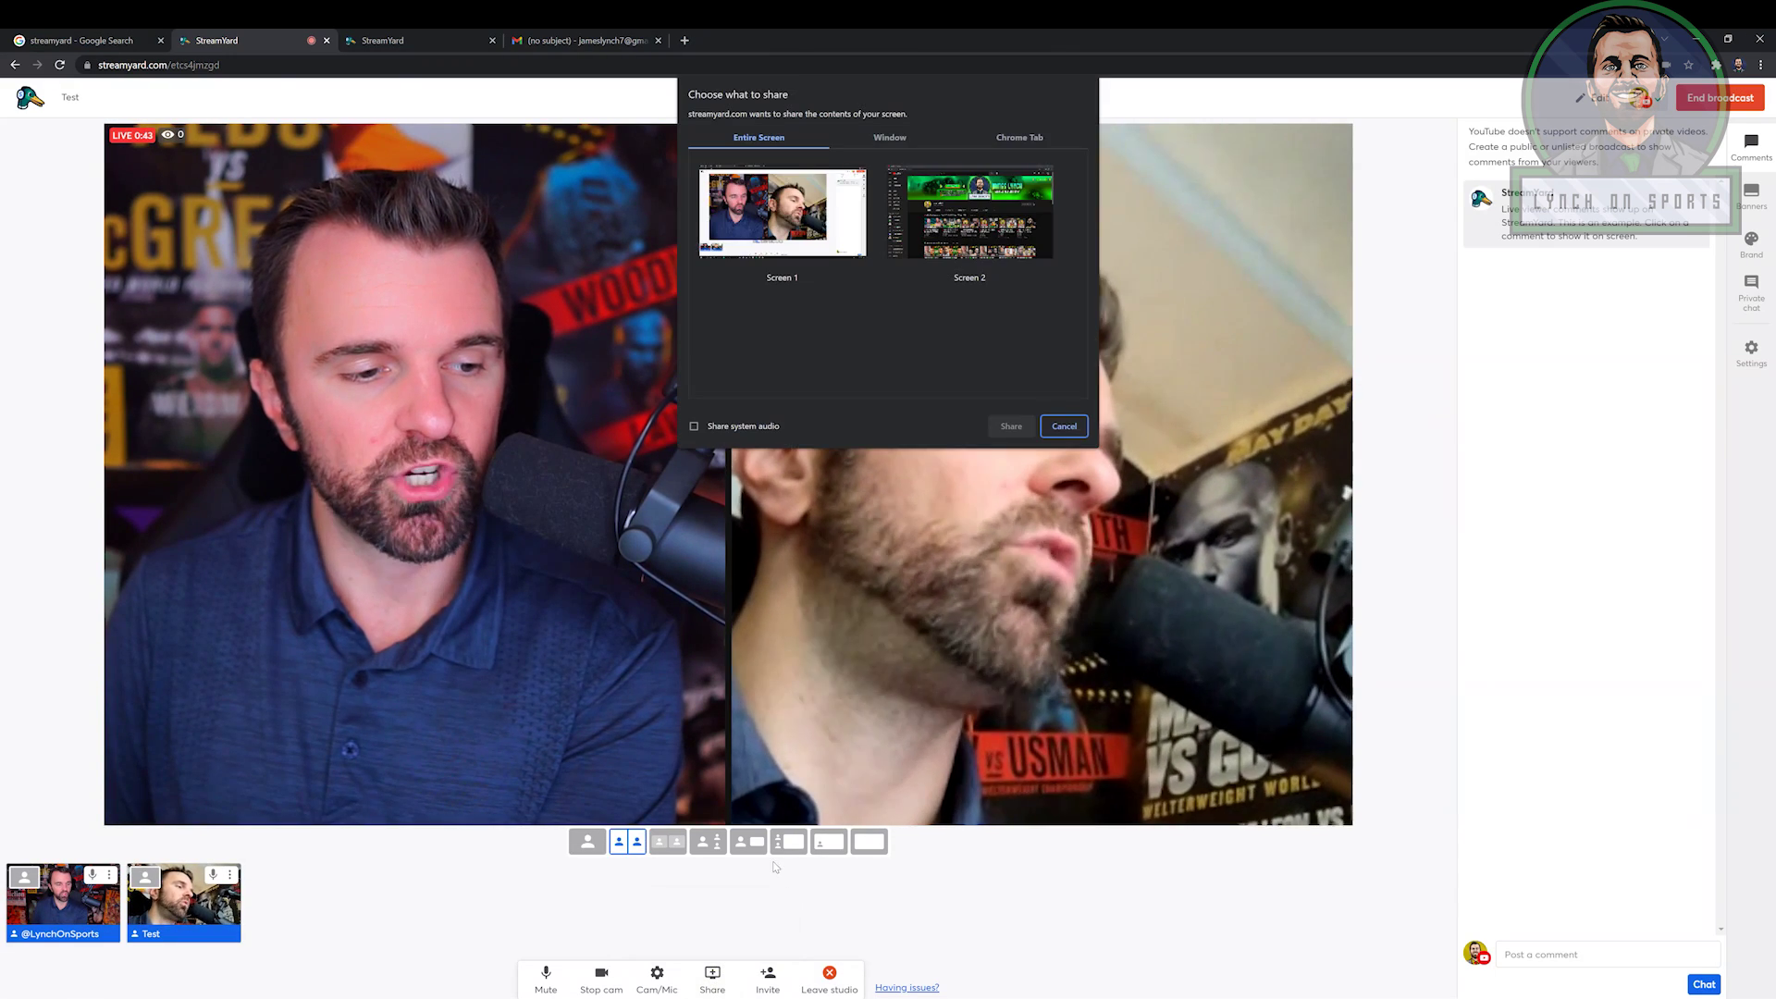
click(969, 213)
click(1013, 426)
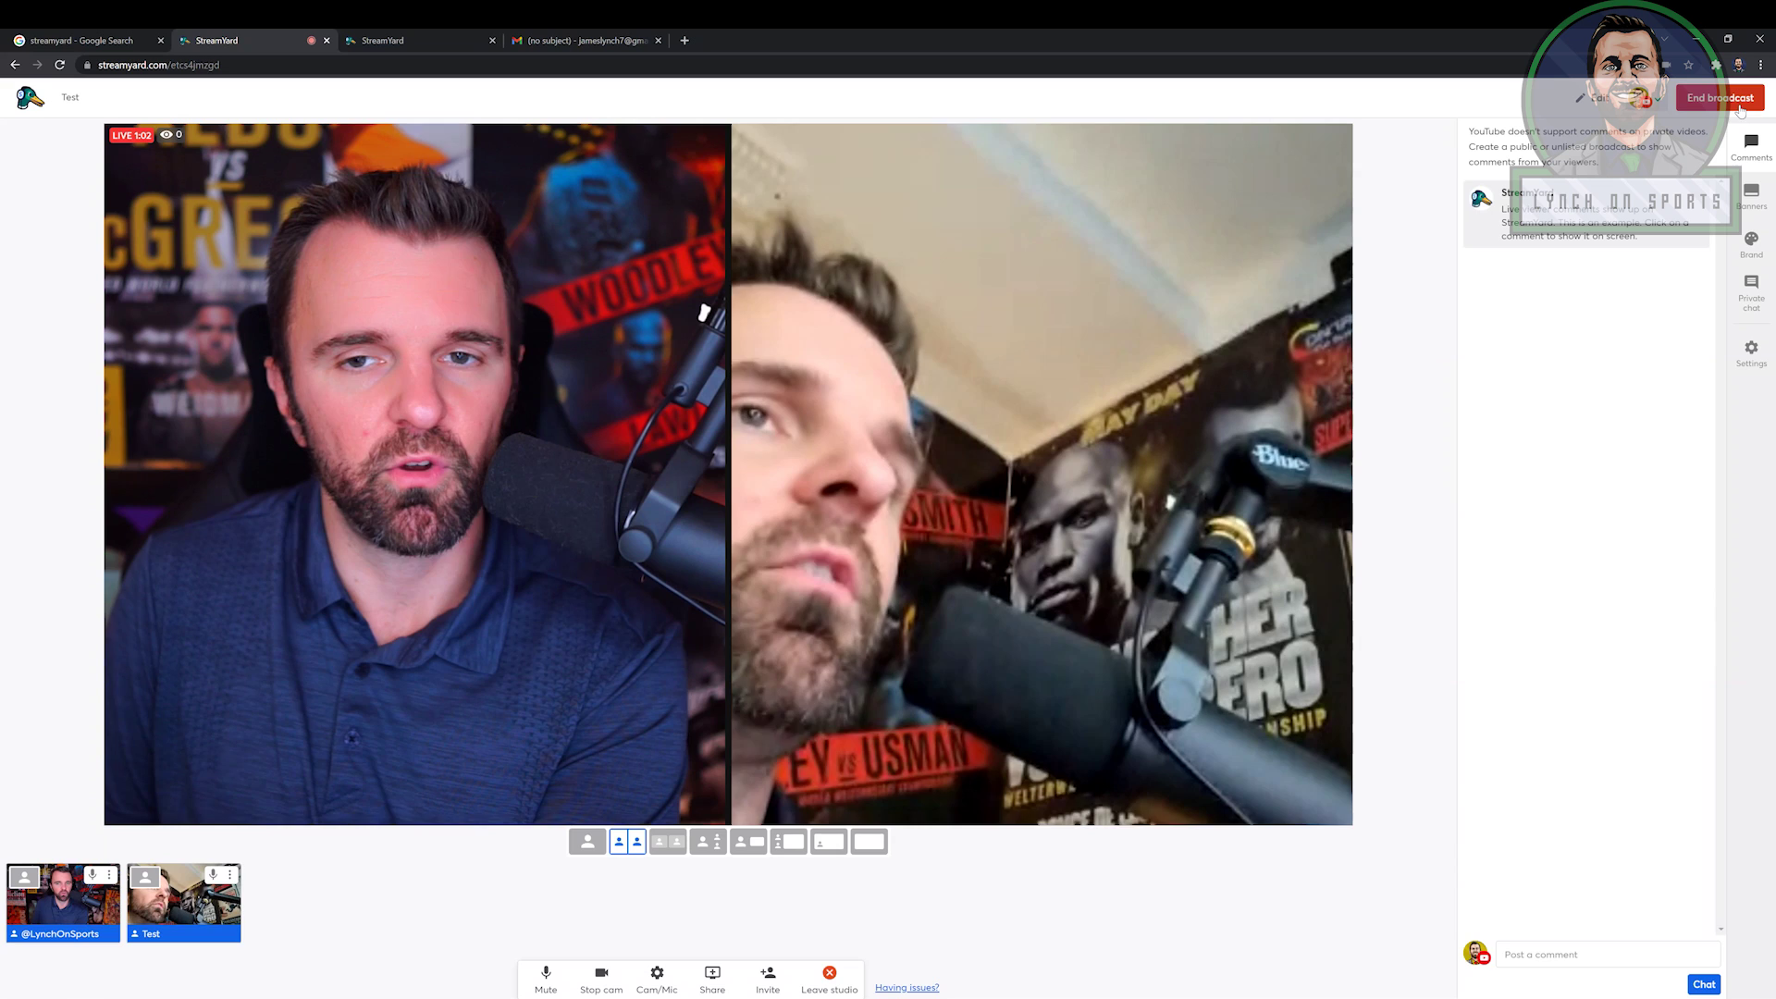
End the broadcast and bring up Download recording for the past Test broadcast.
click(1718, 98)
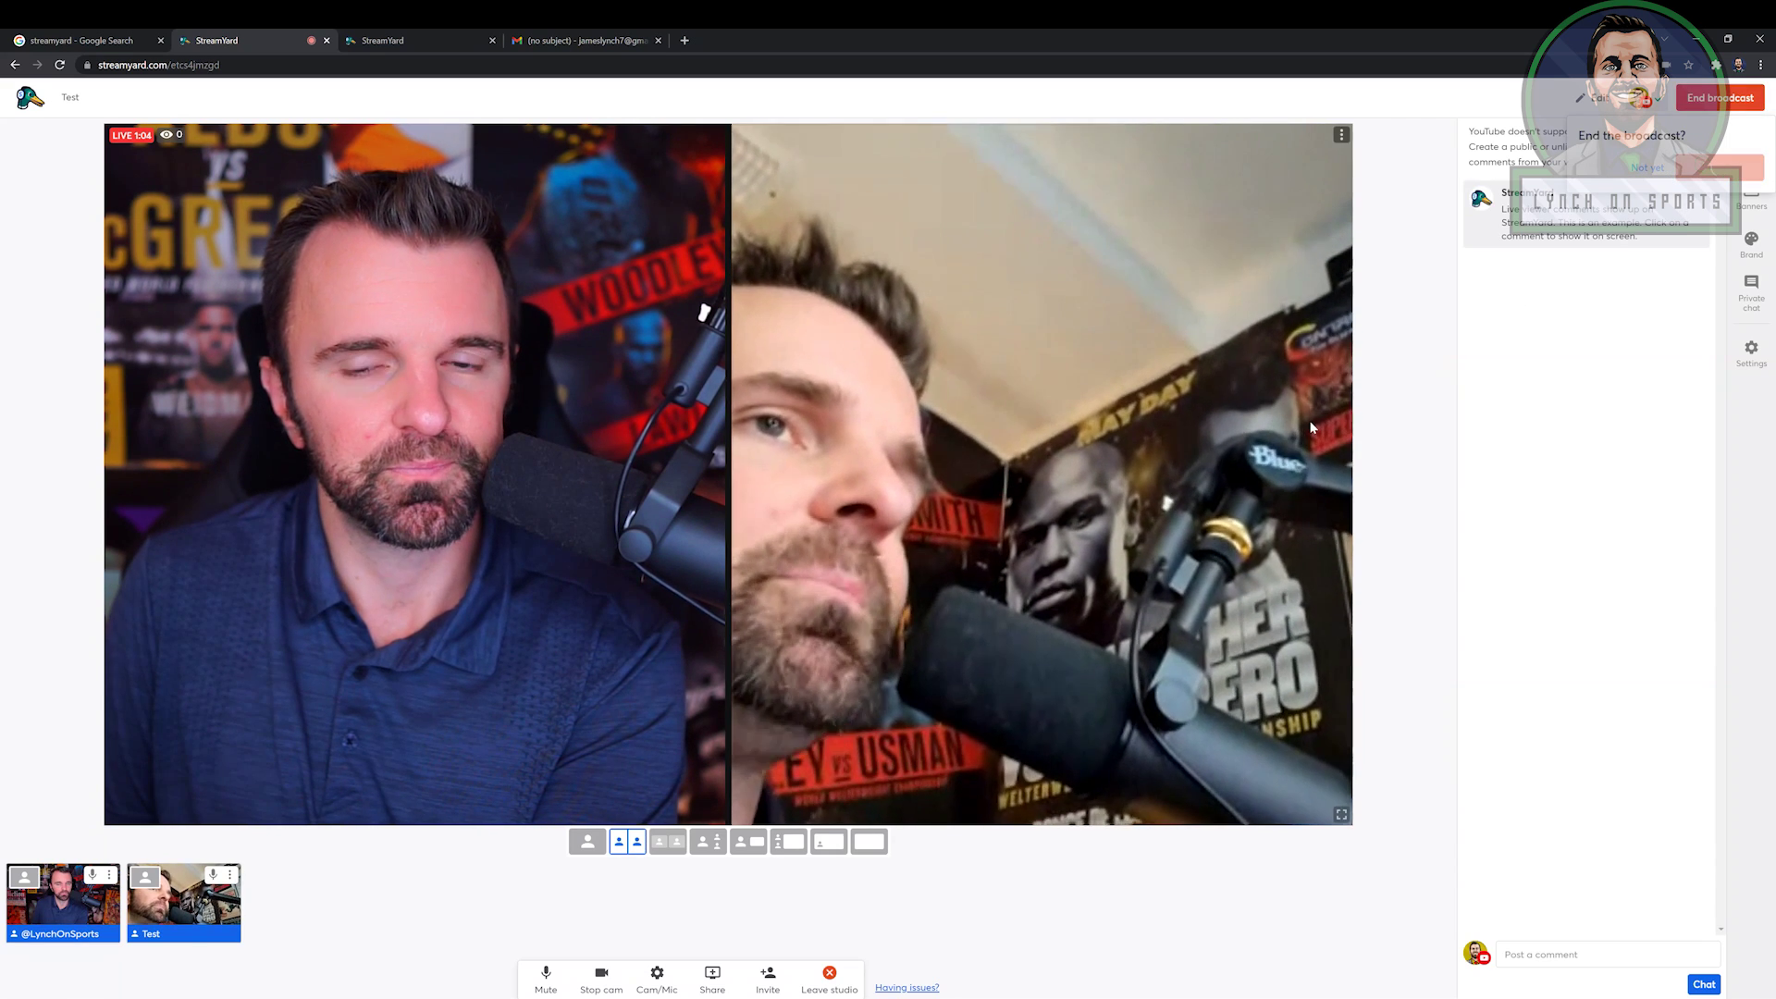
click(382, 40)
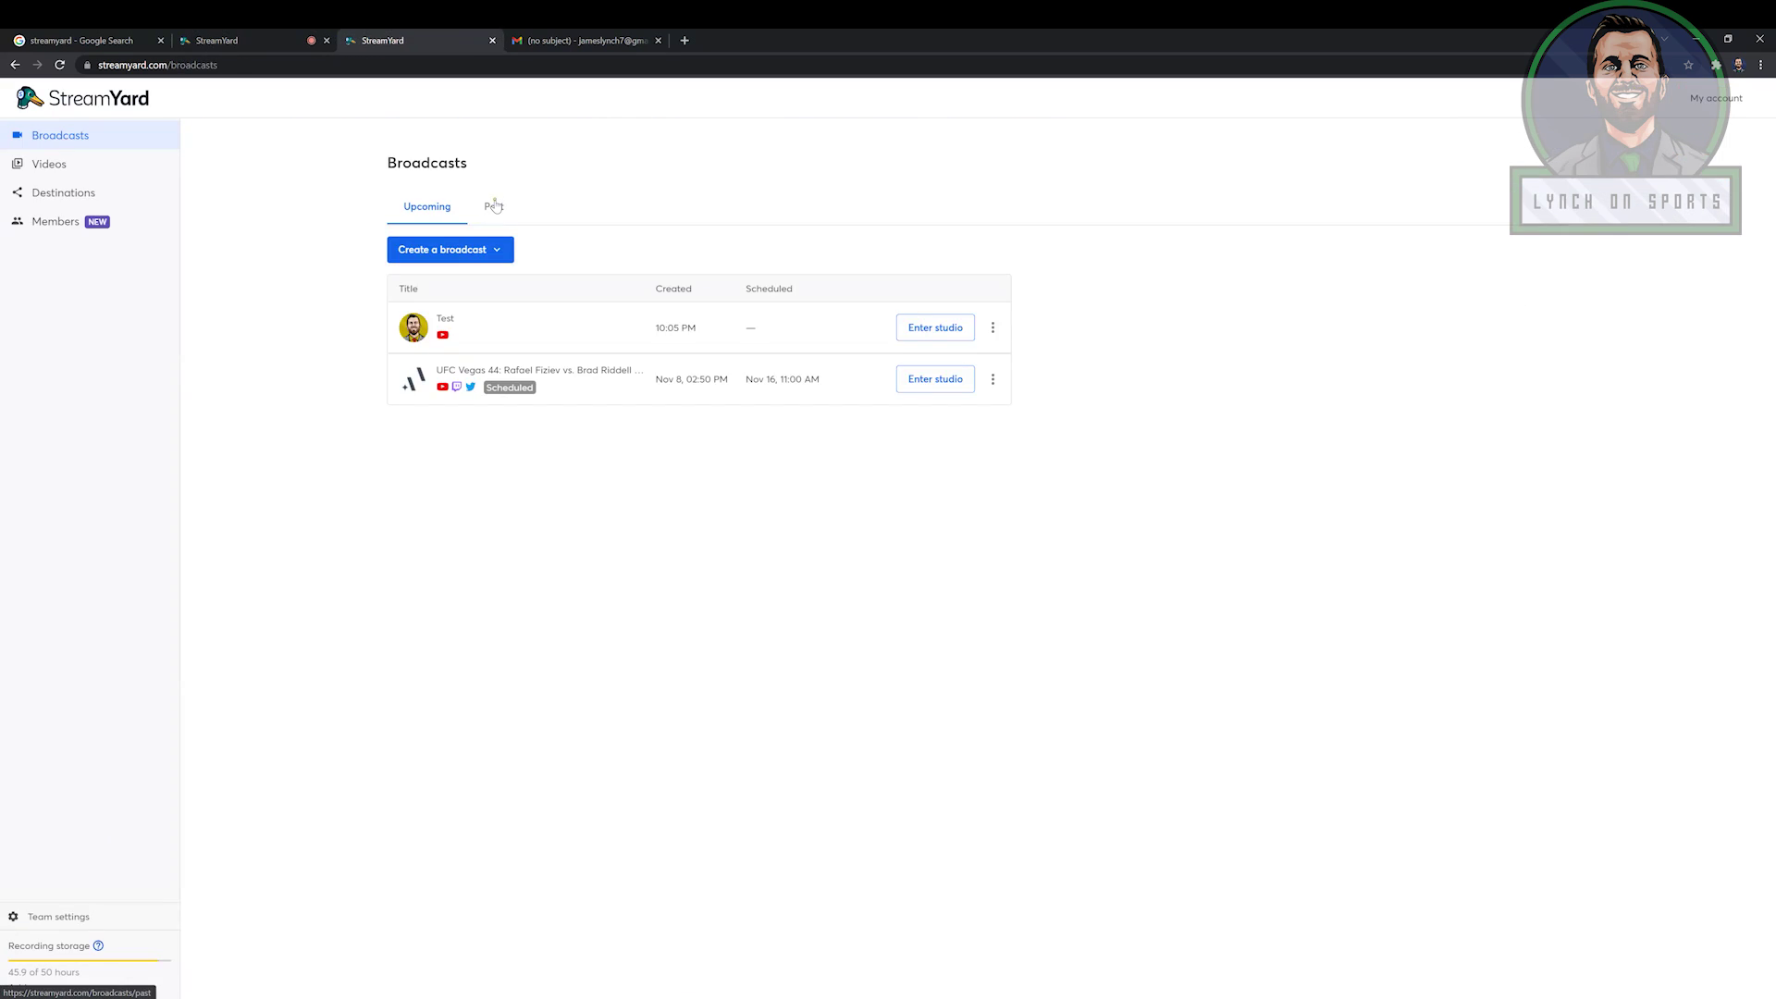
click(495, 206)
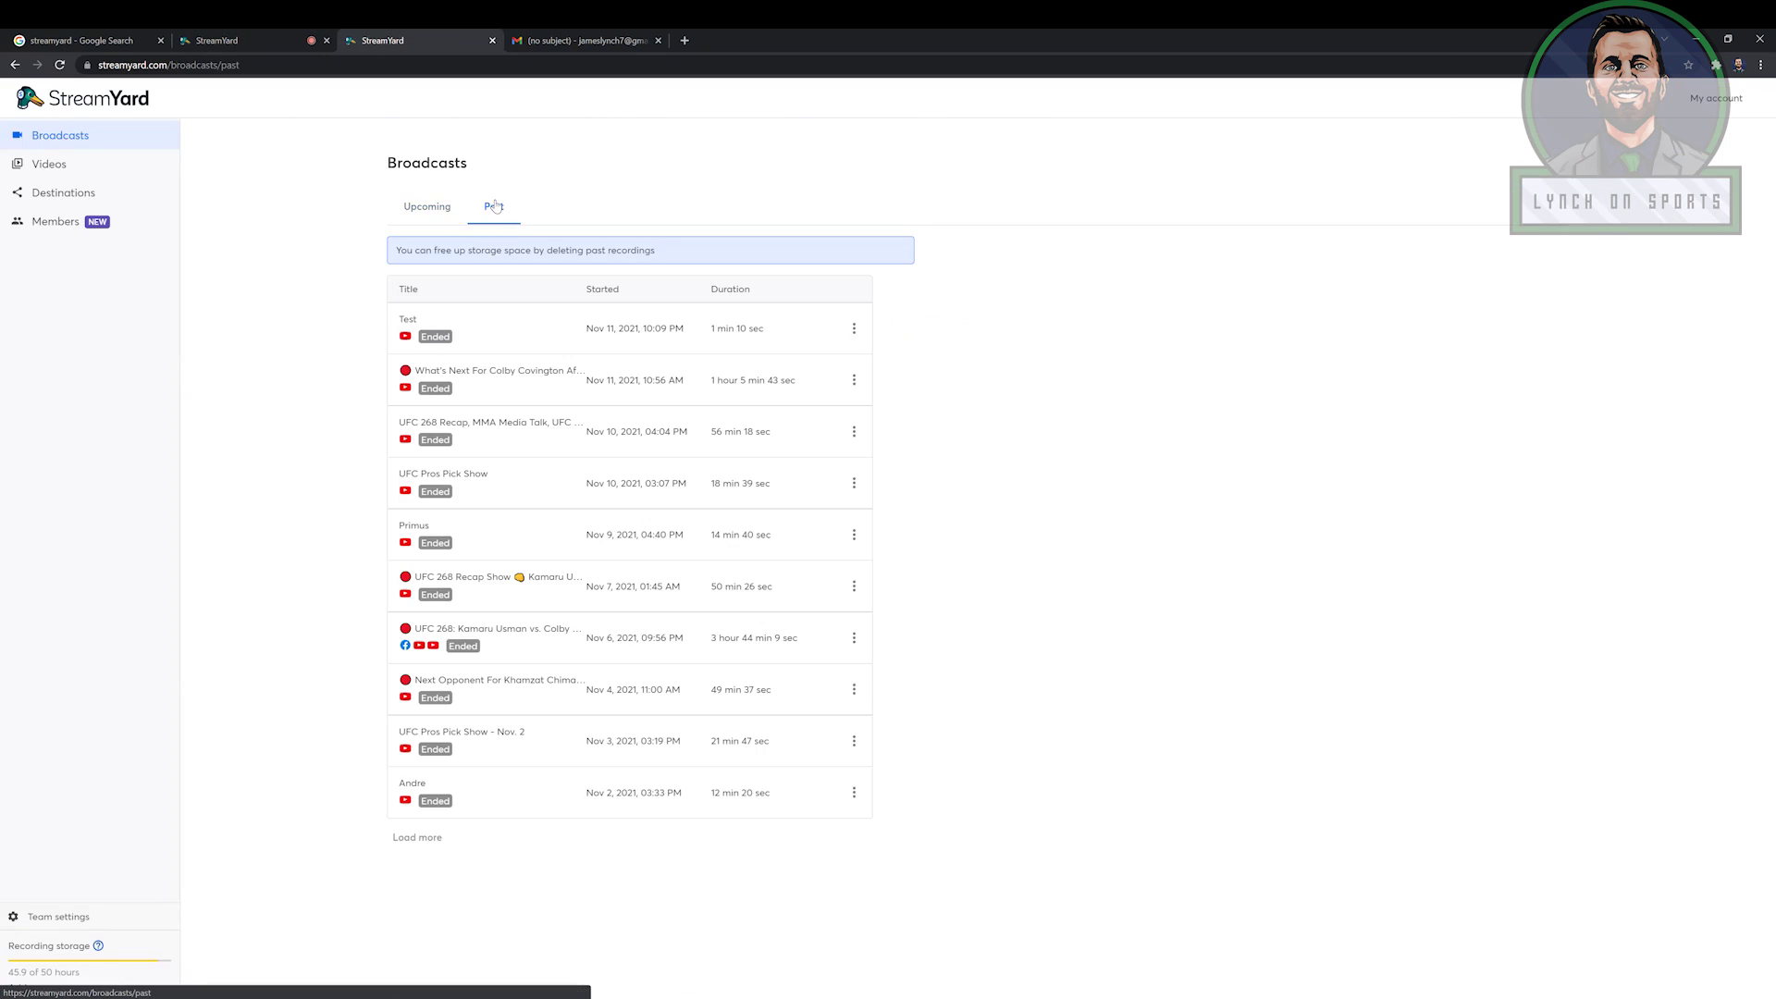
click(854, 328)
click(866, 364)
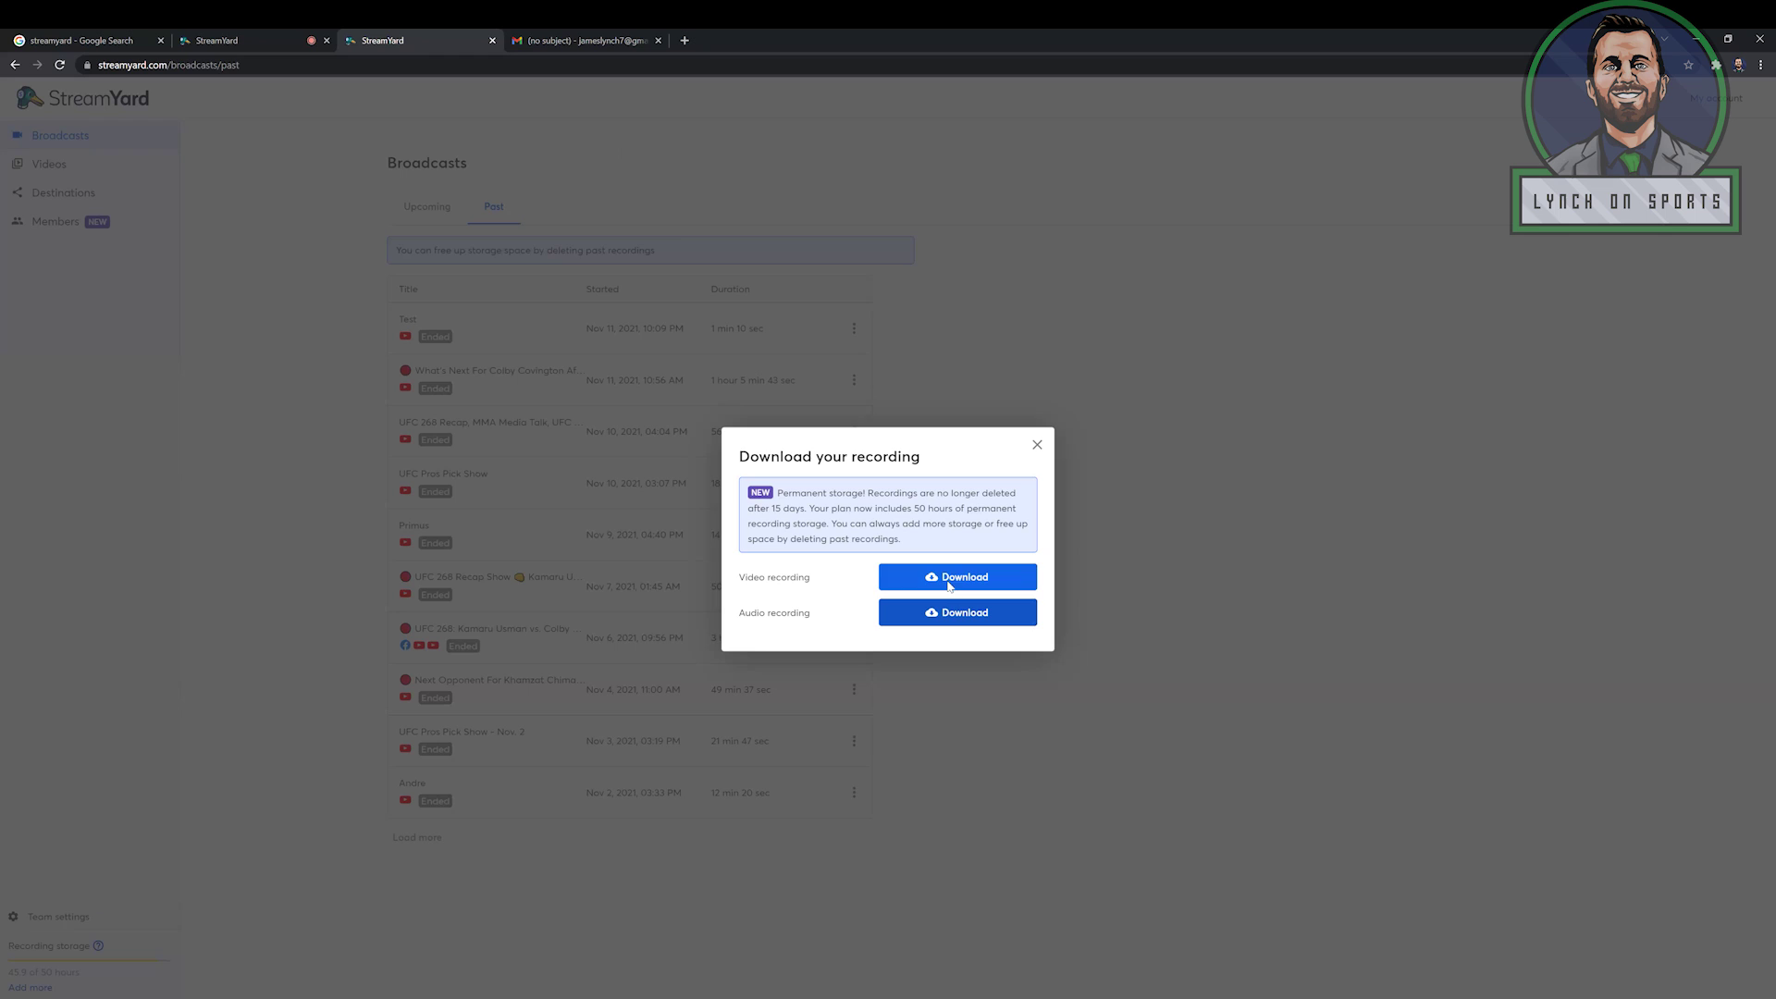
click(322, 38)
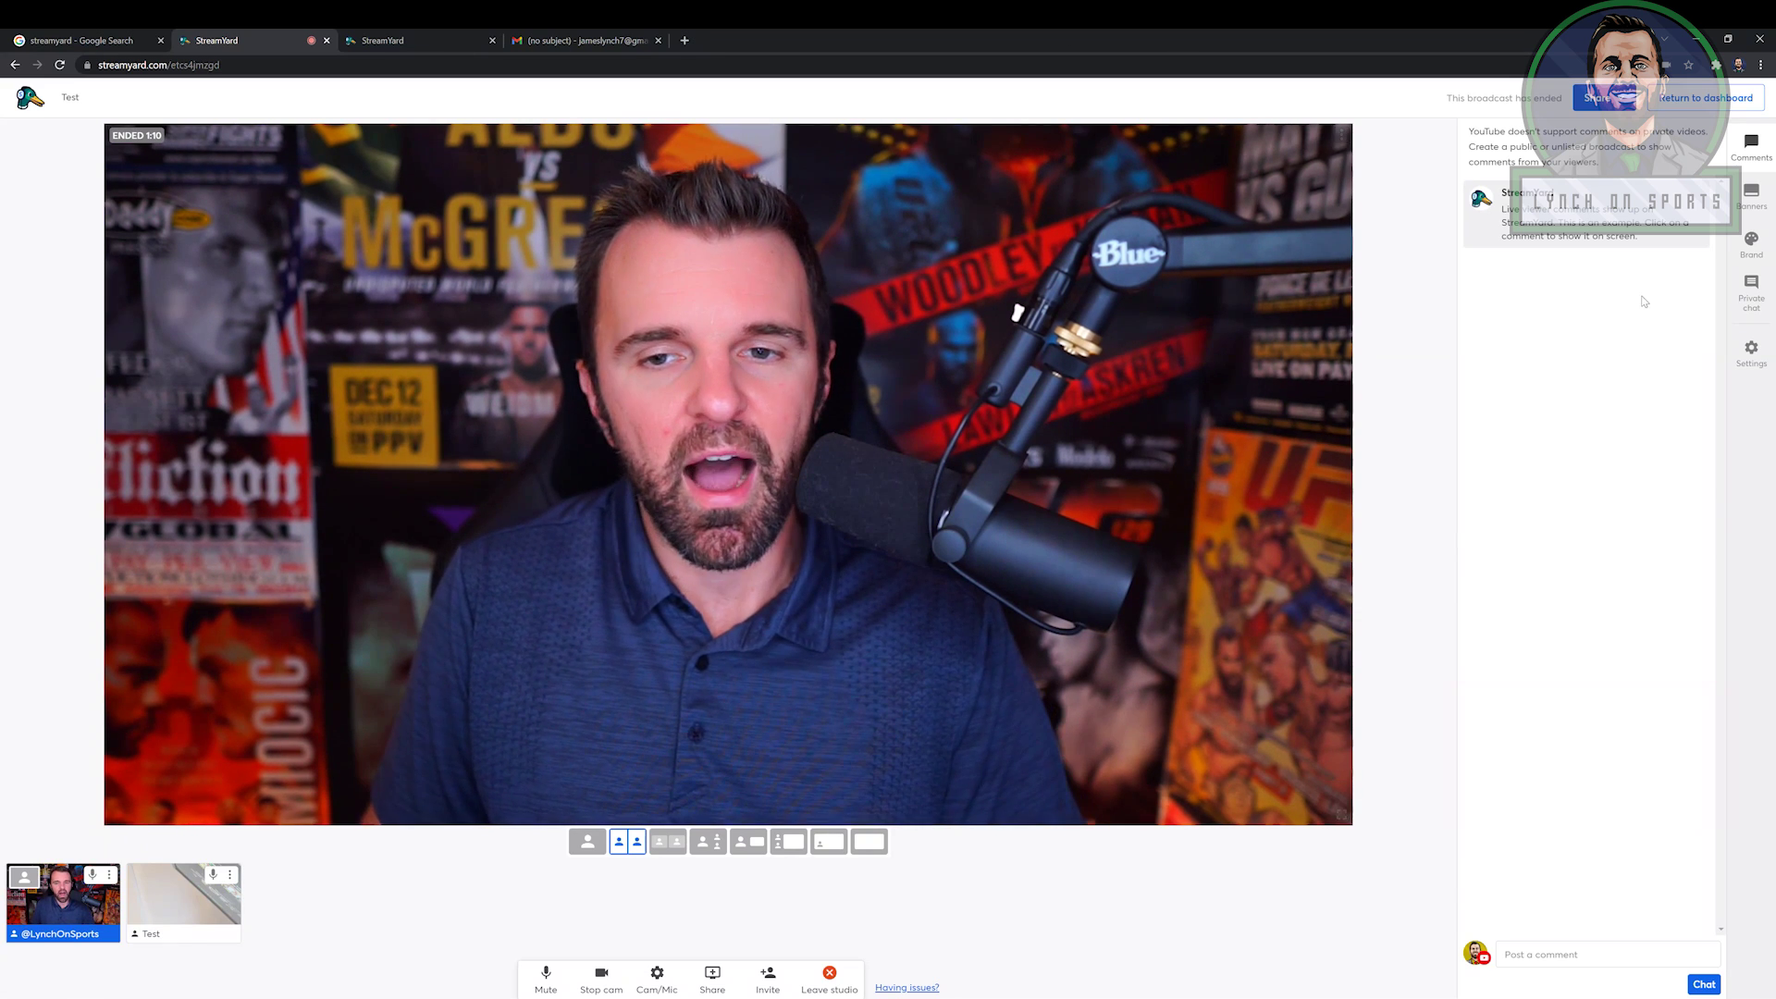
Switch the brand theme to Default, try the overlay and Countdown clip, then show private chat.
click(1751, 242)
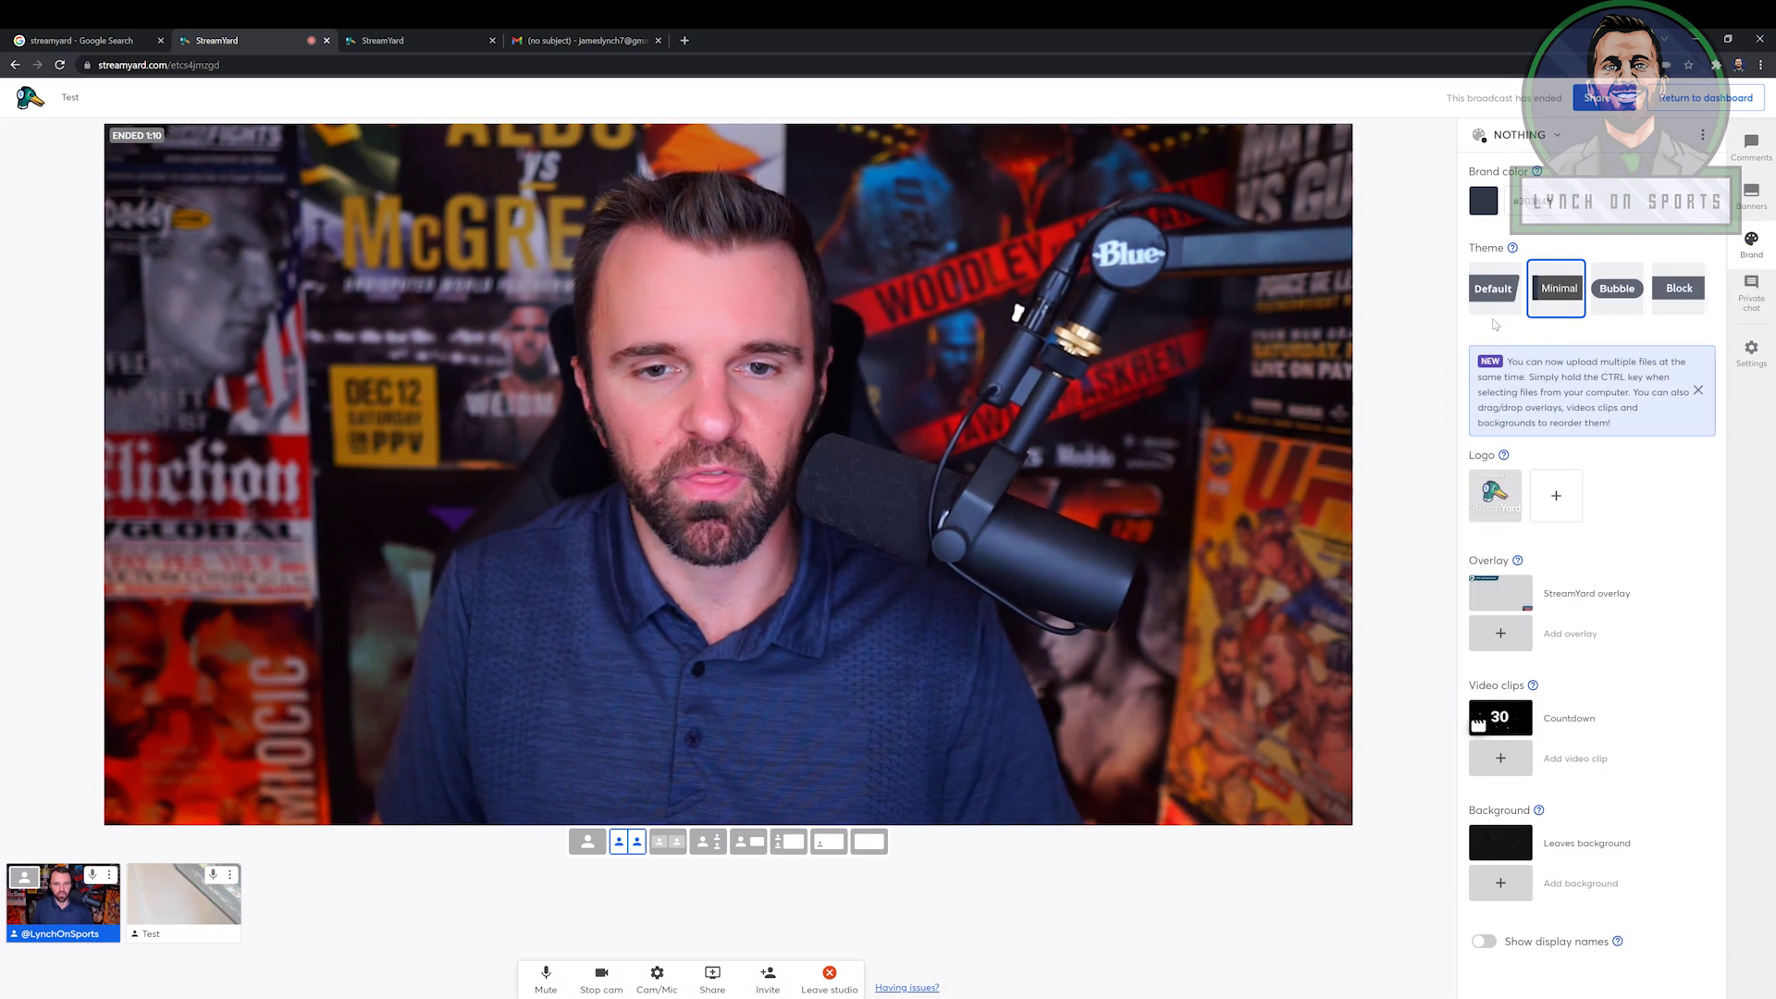
click(1505, 292)
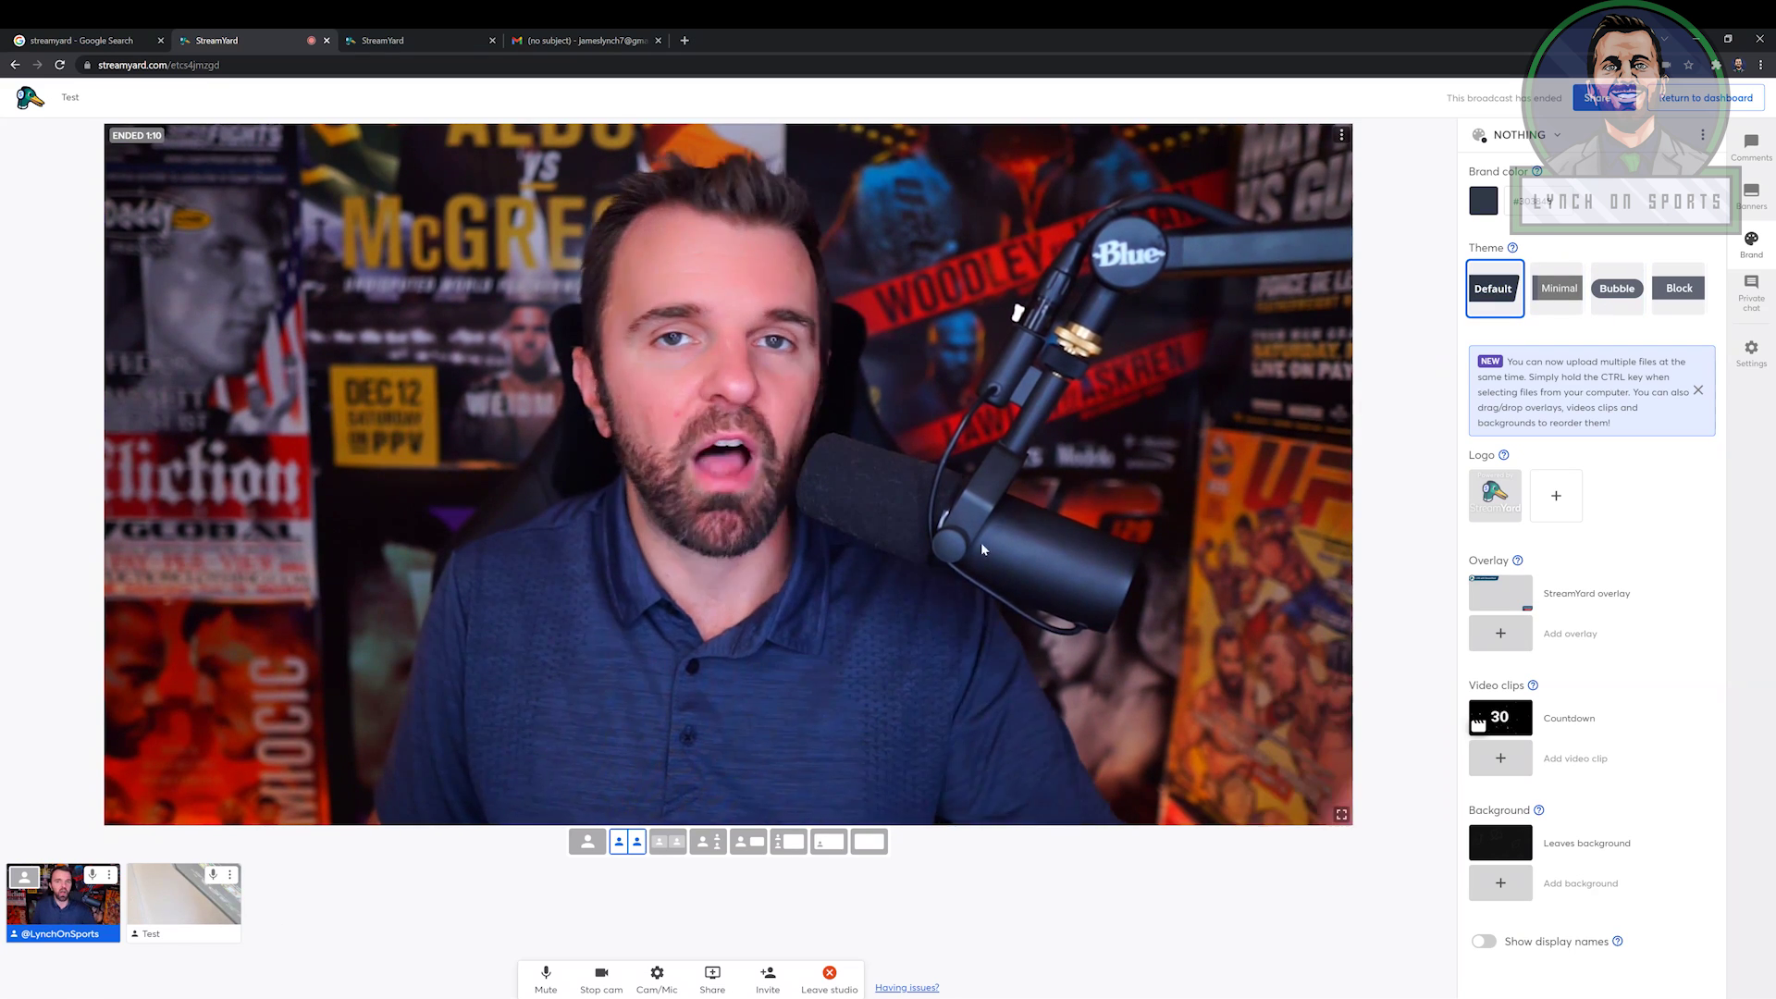
click(1575, 596)
click(1619, 593)
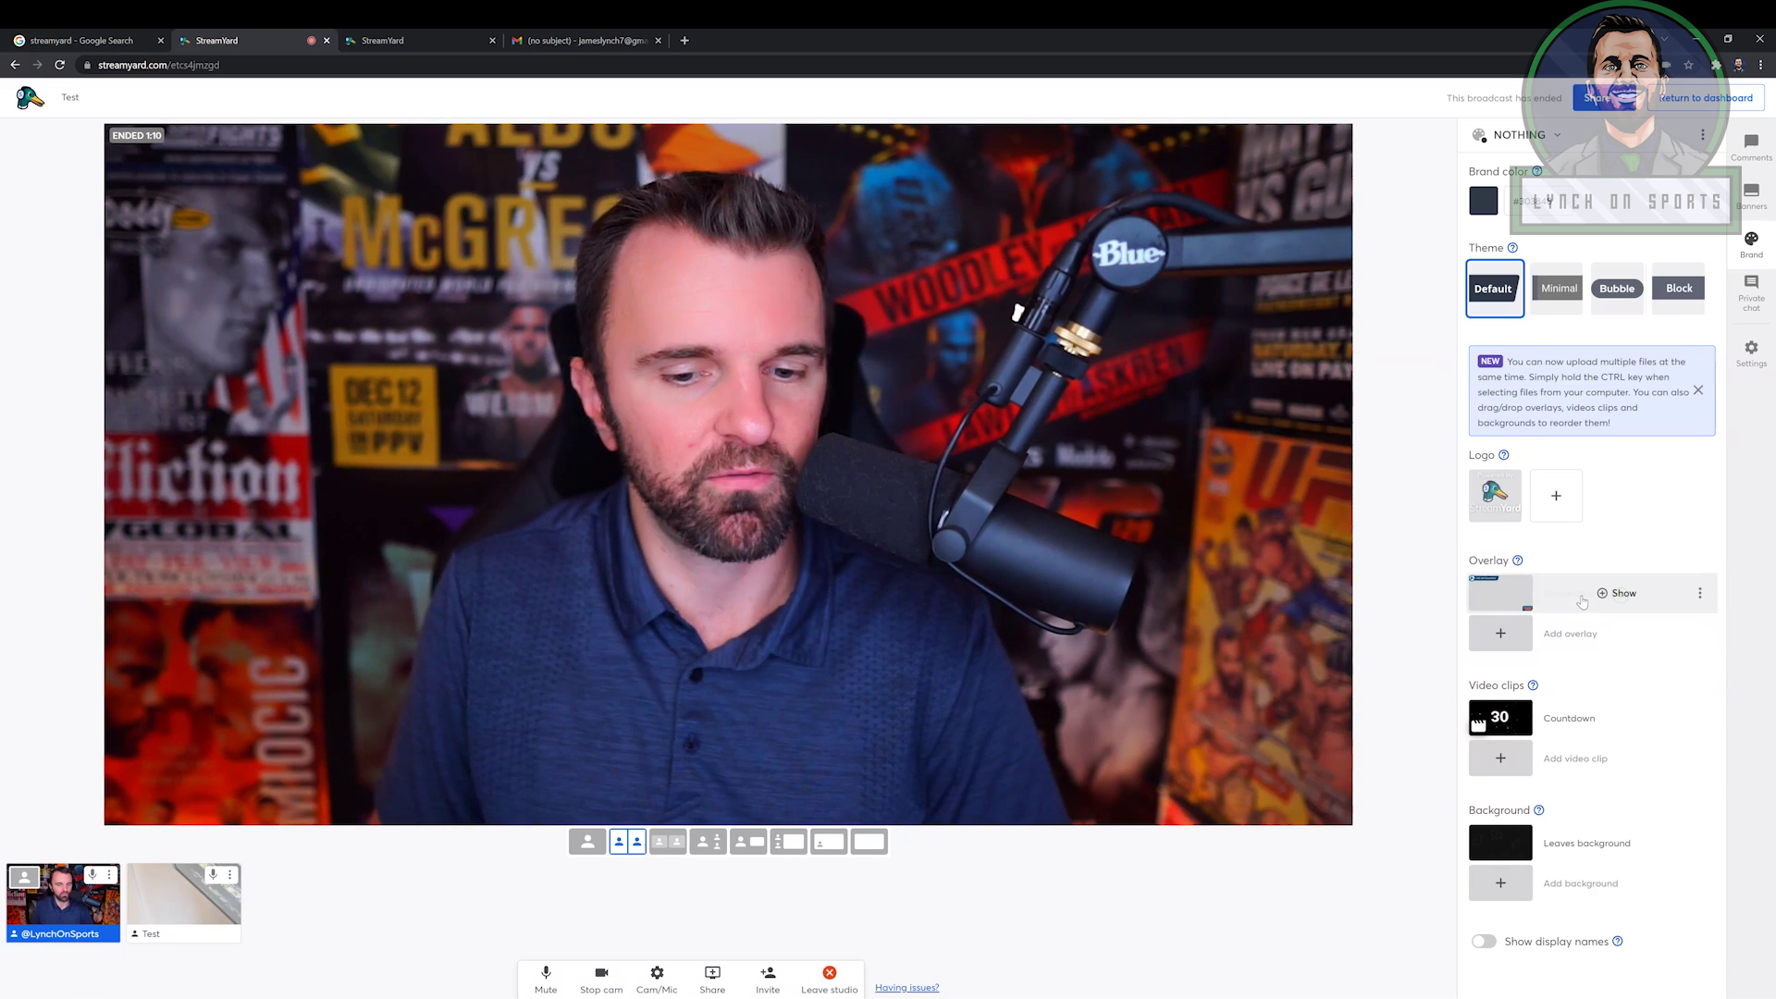
click(1617, 719)
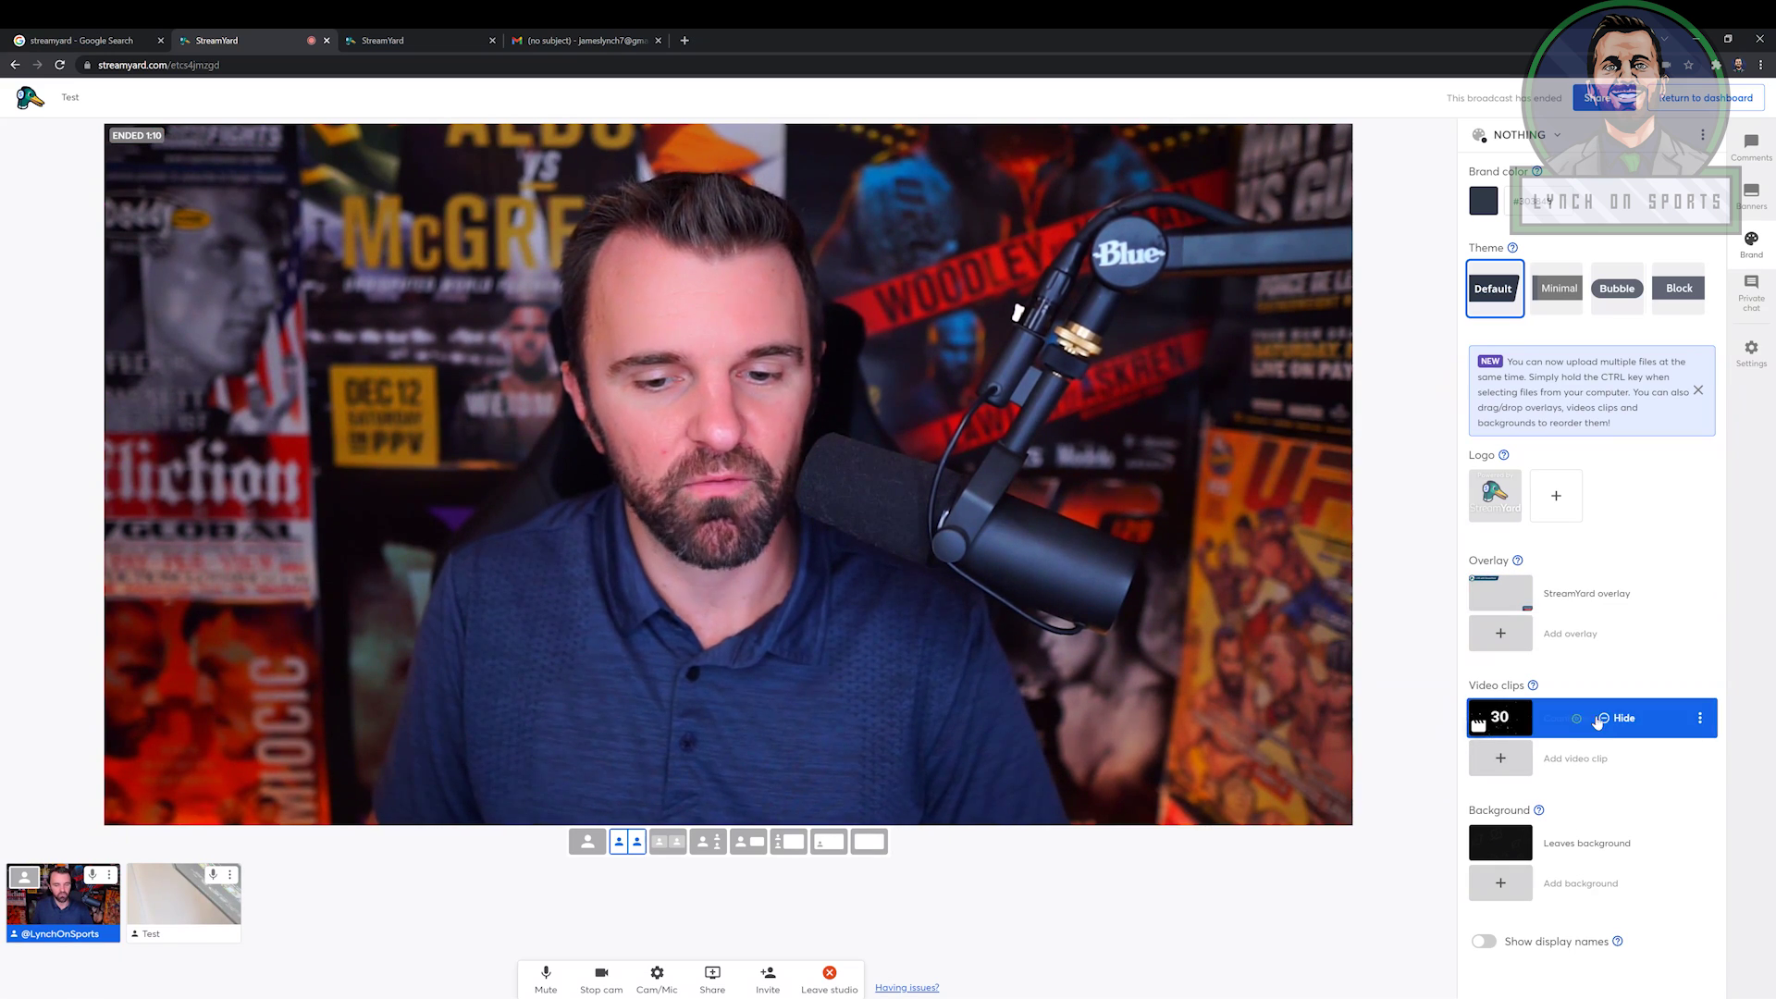
click(1617, 721)
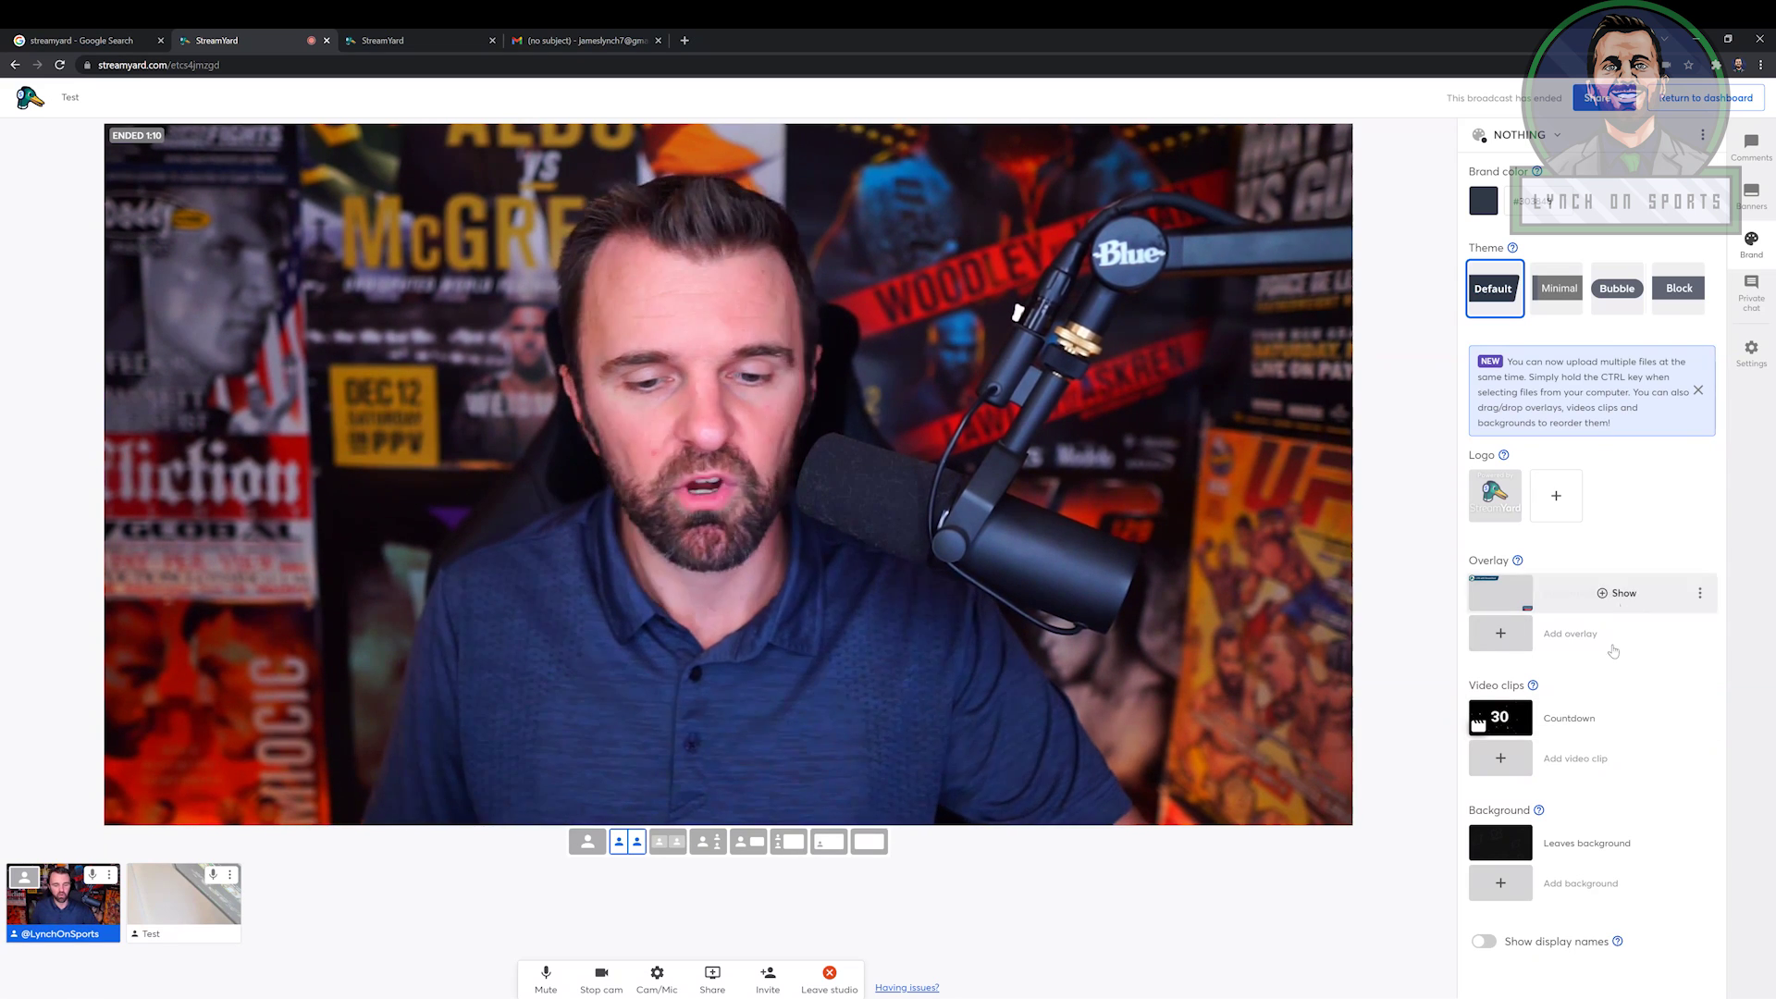
mouse_move(1558, 837)
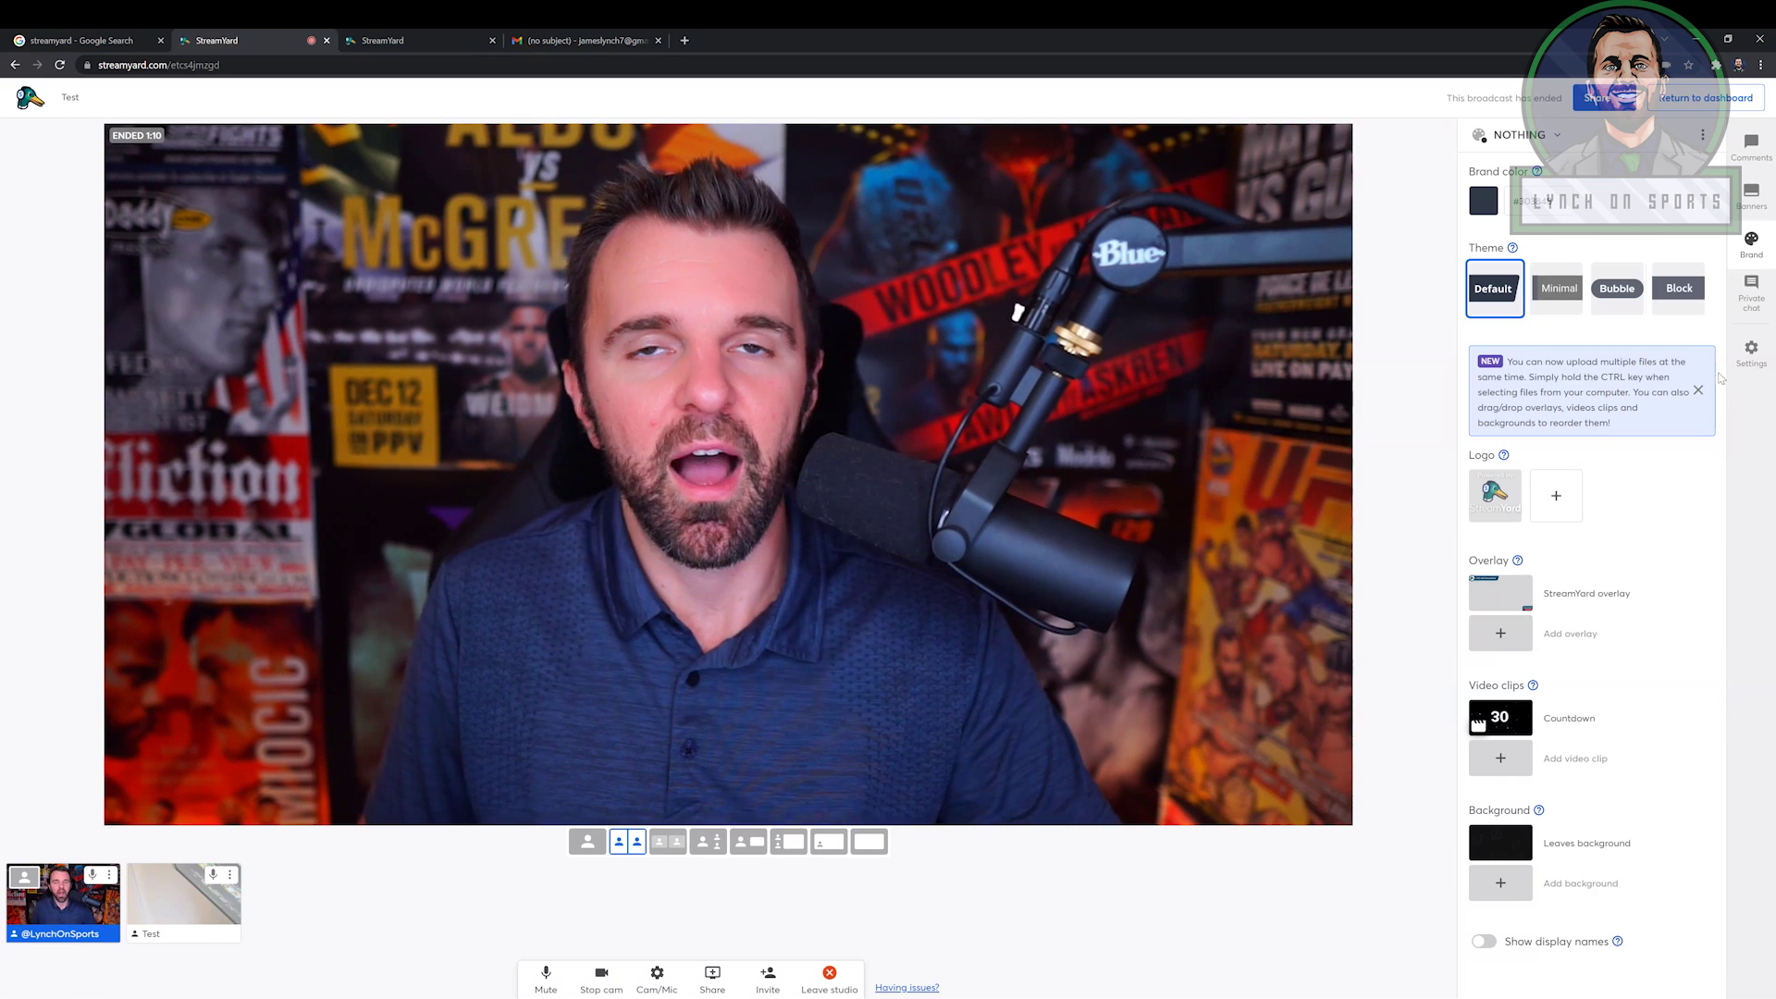
click(1755, 305)
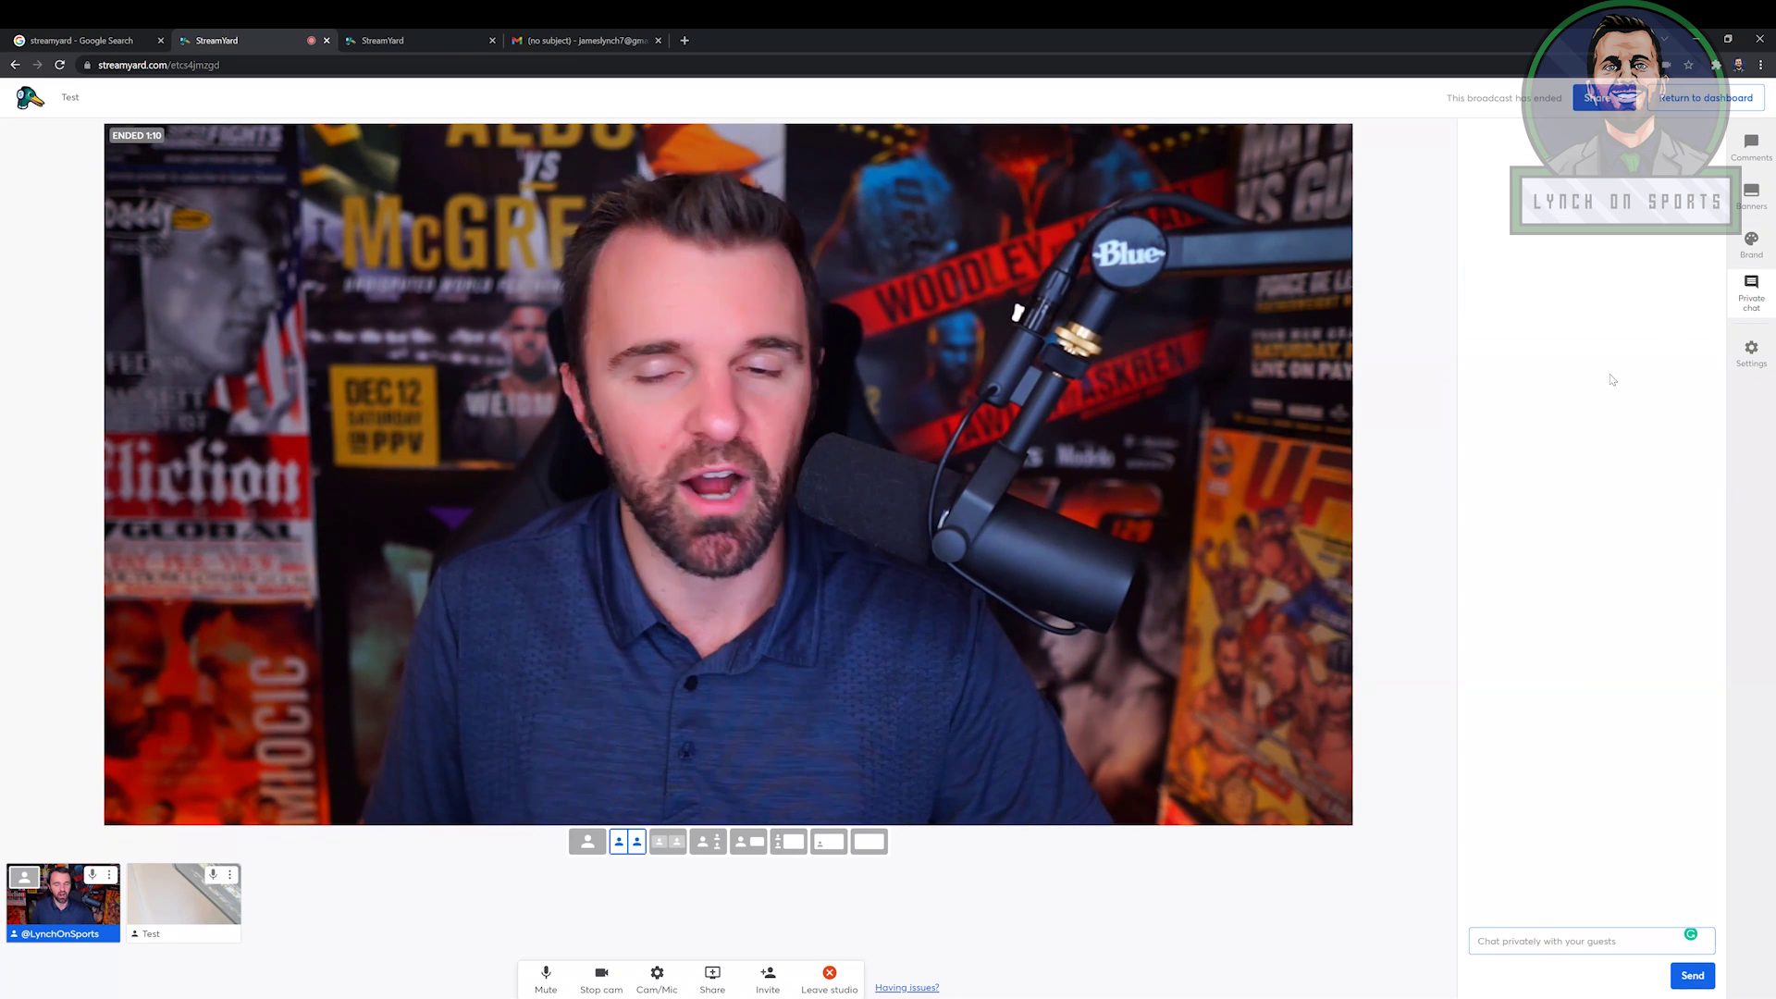
Glance at Comments and Settings, then go back to the Broadcasts dashboard.
click(1753, 153)
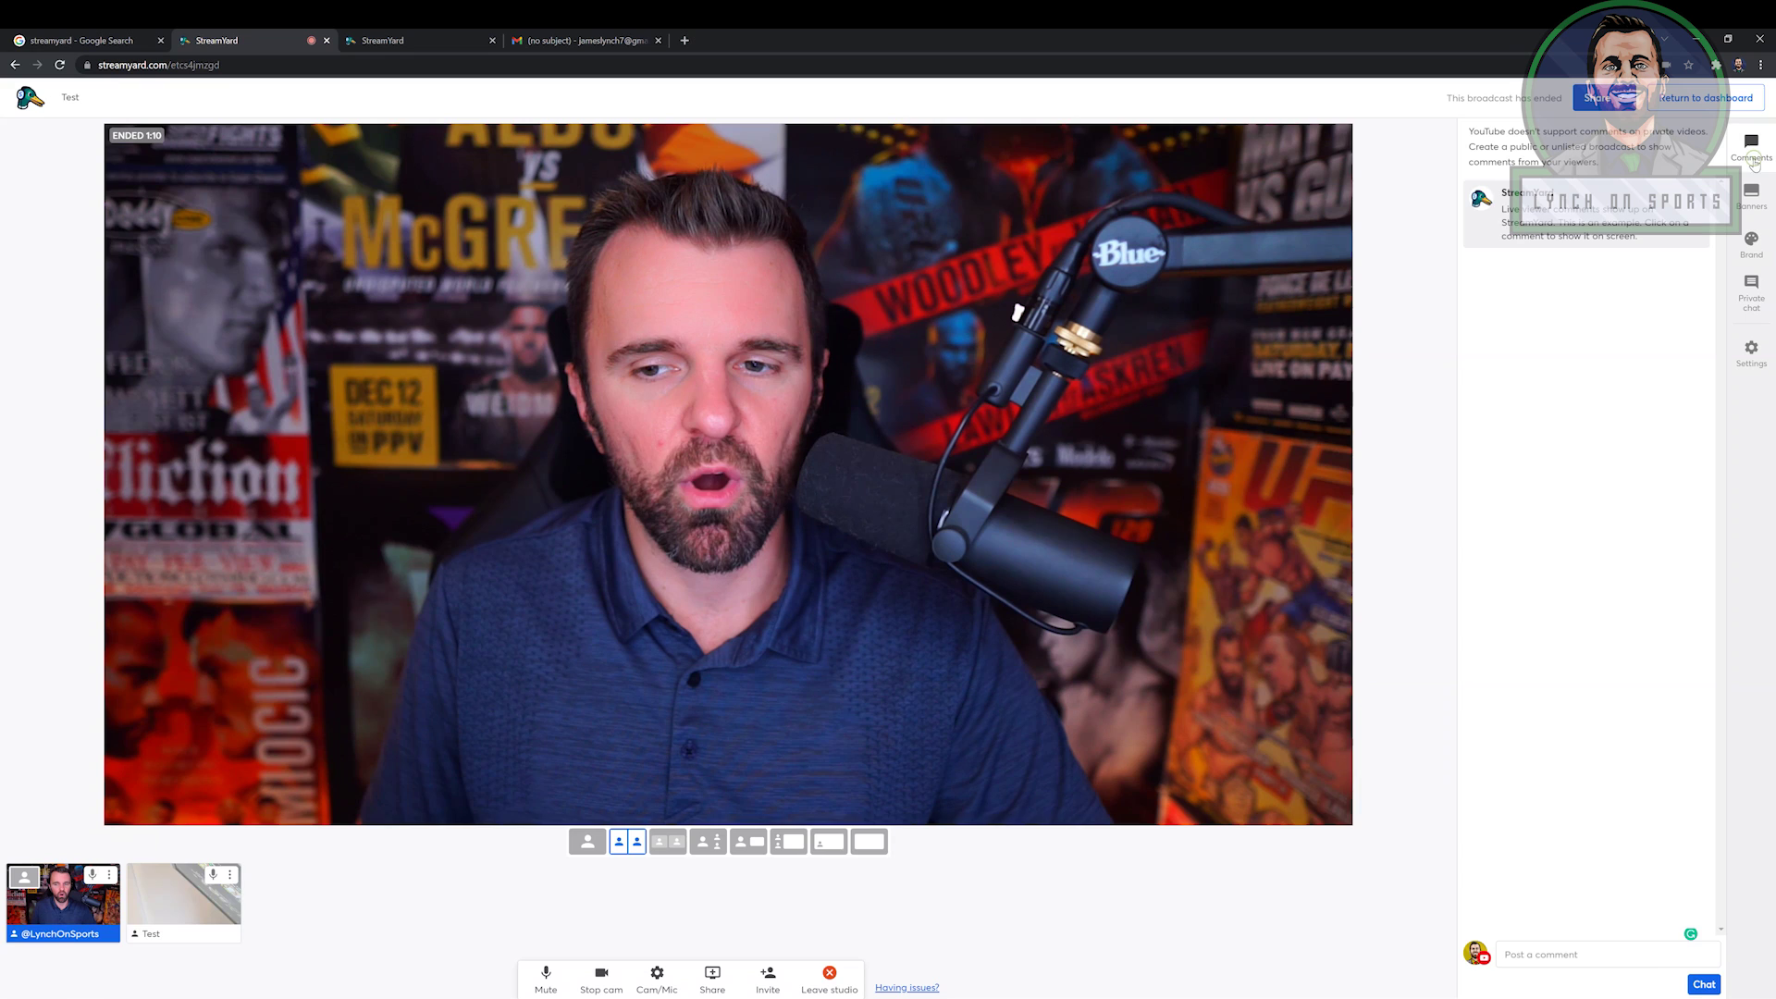
click(1751, 352)
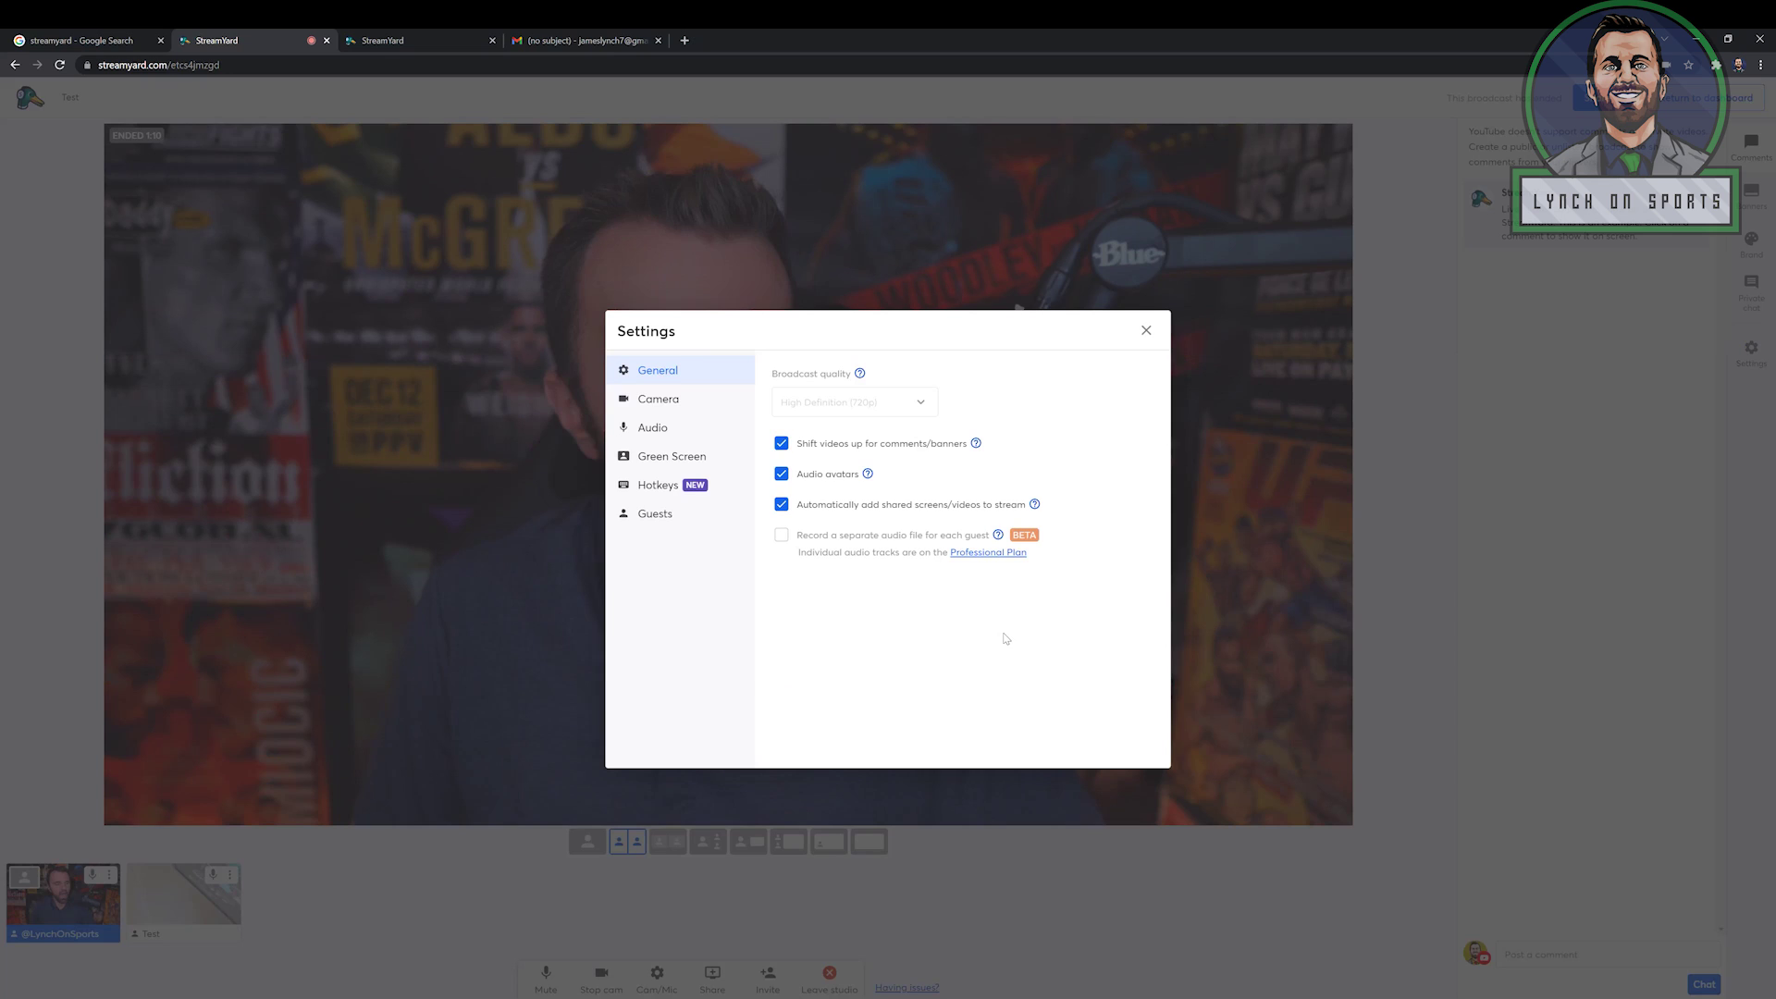
click(1145, 331)
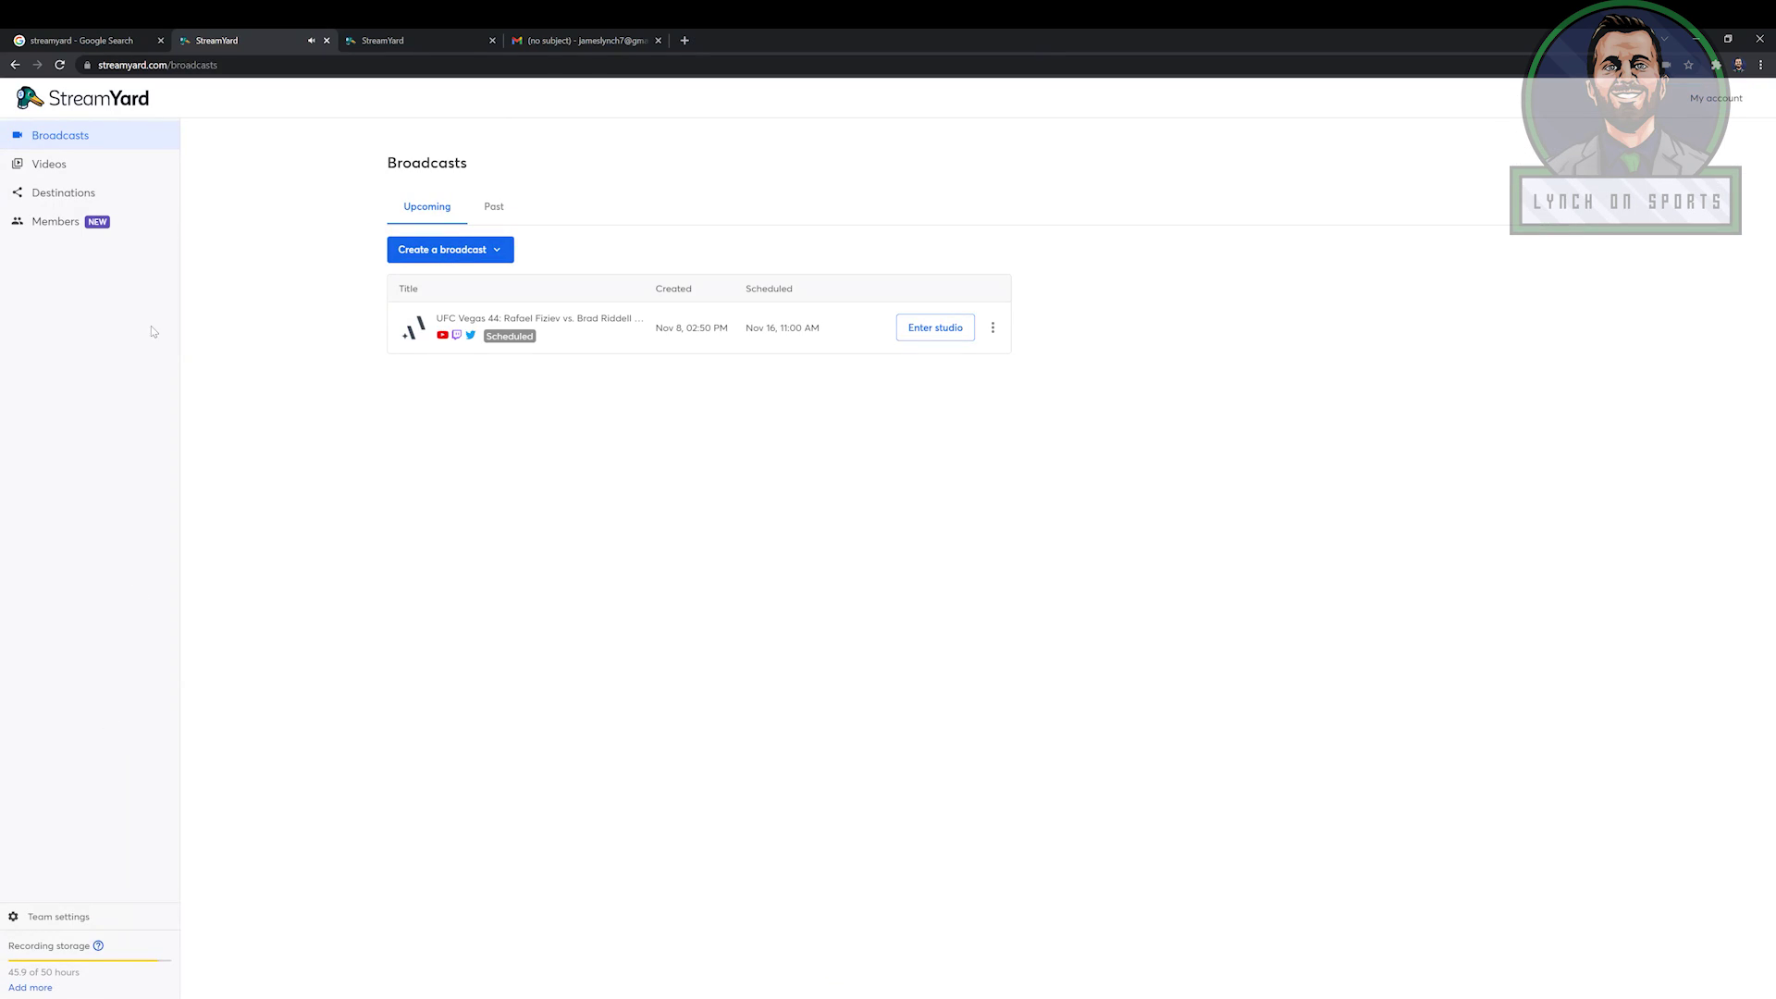
Check that the Professional plan includes Full HD 1080p, then close the plan page.
click(1730, 100)
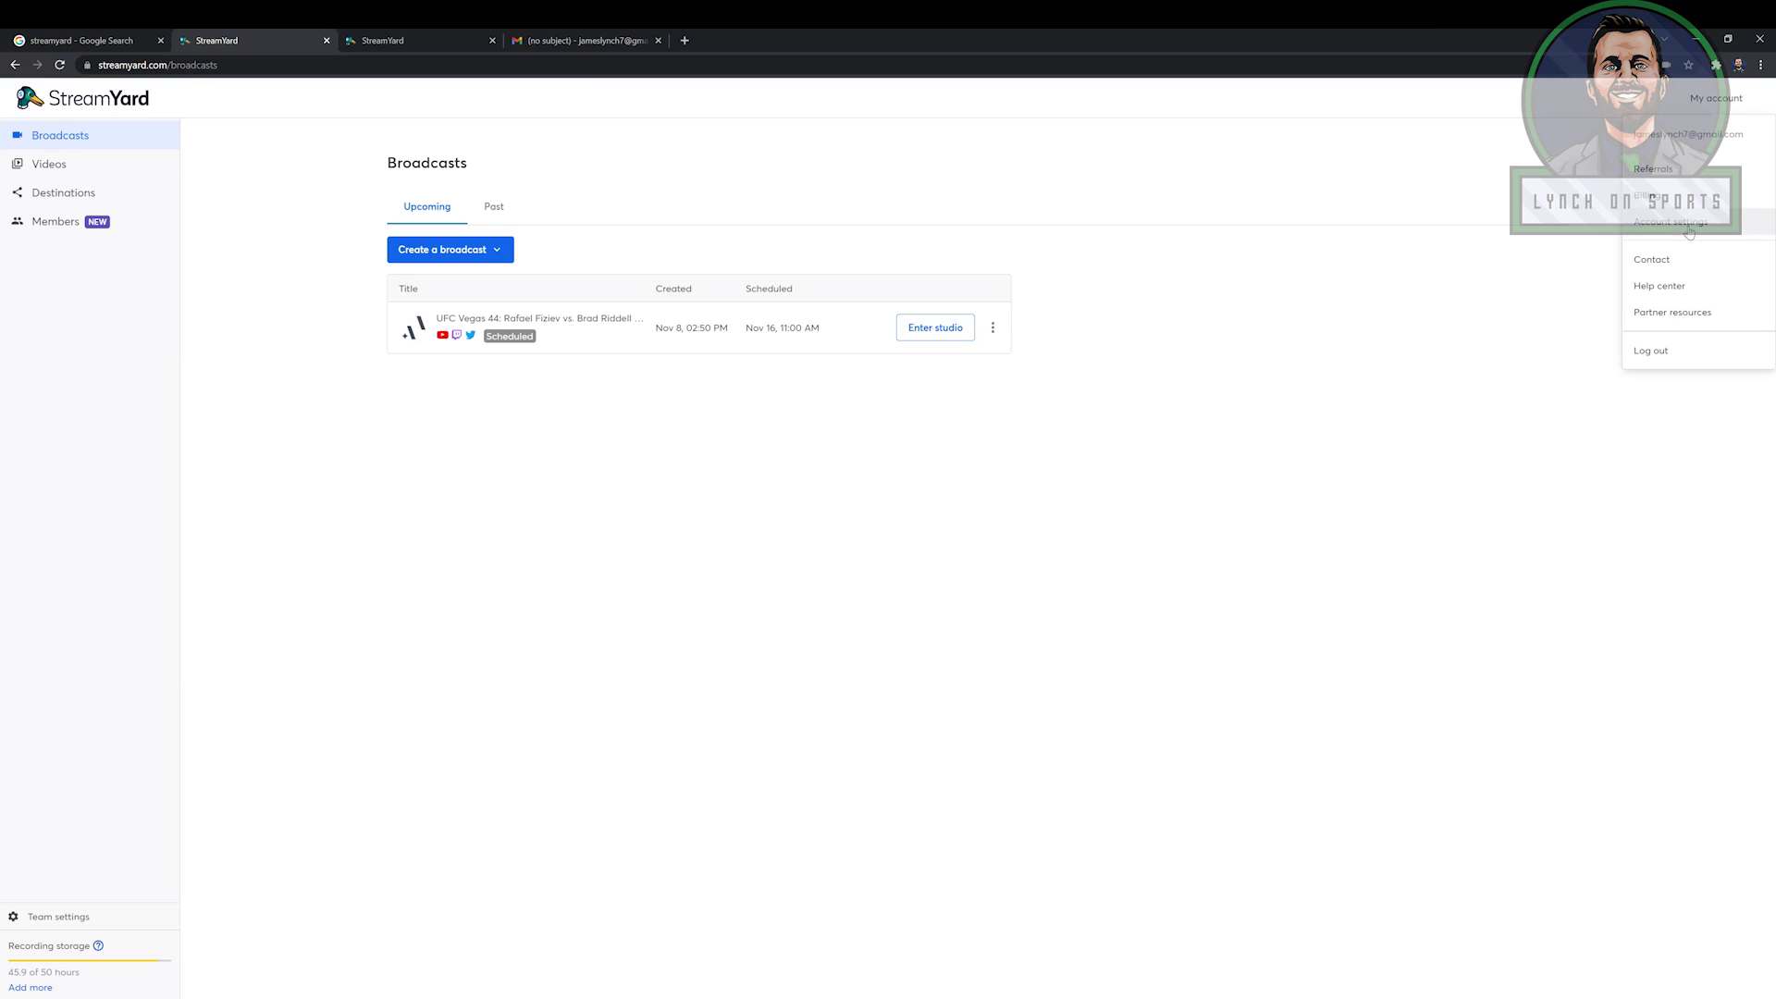
click(1676, 220)
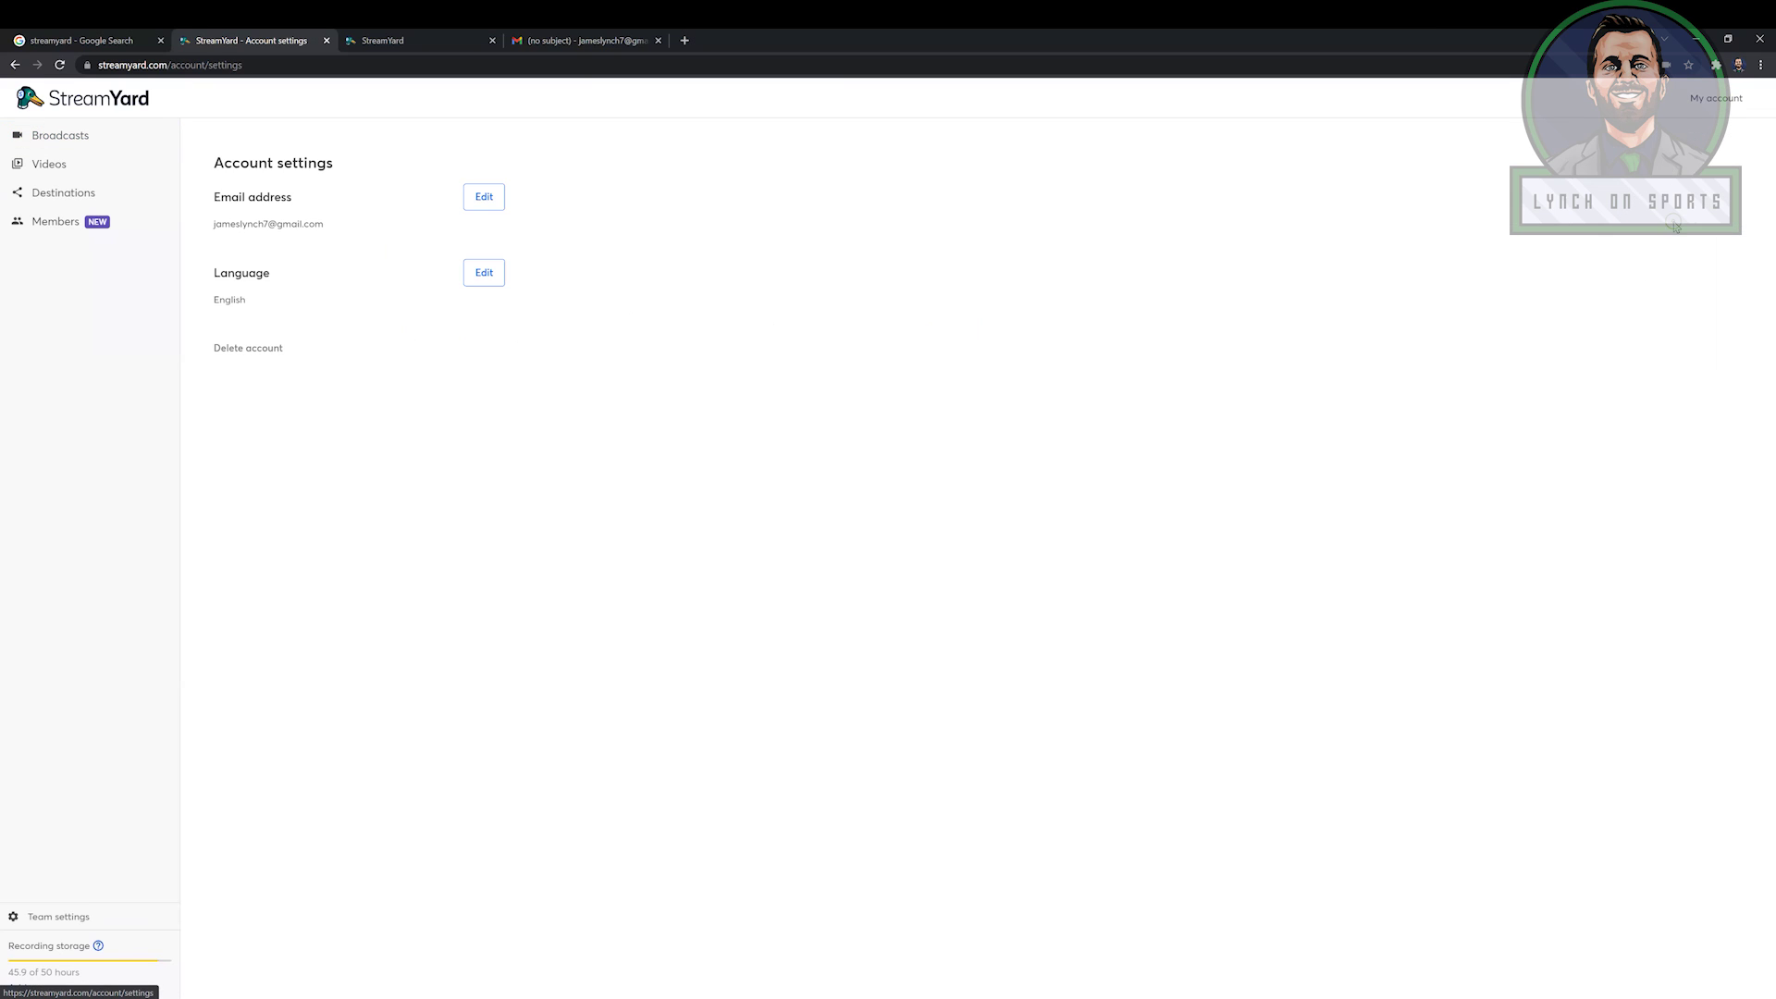
click(58, 916)
click(435, 344)
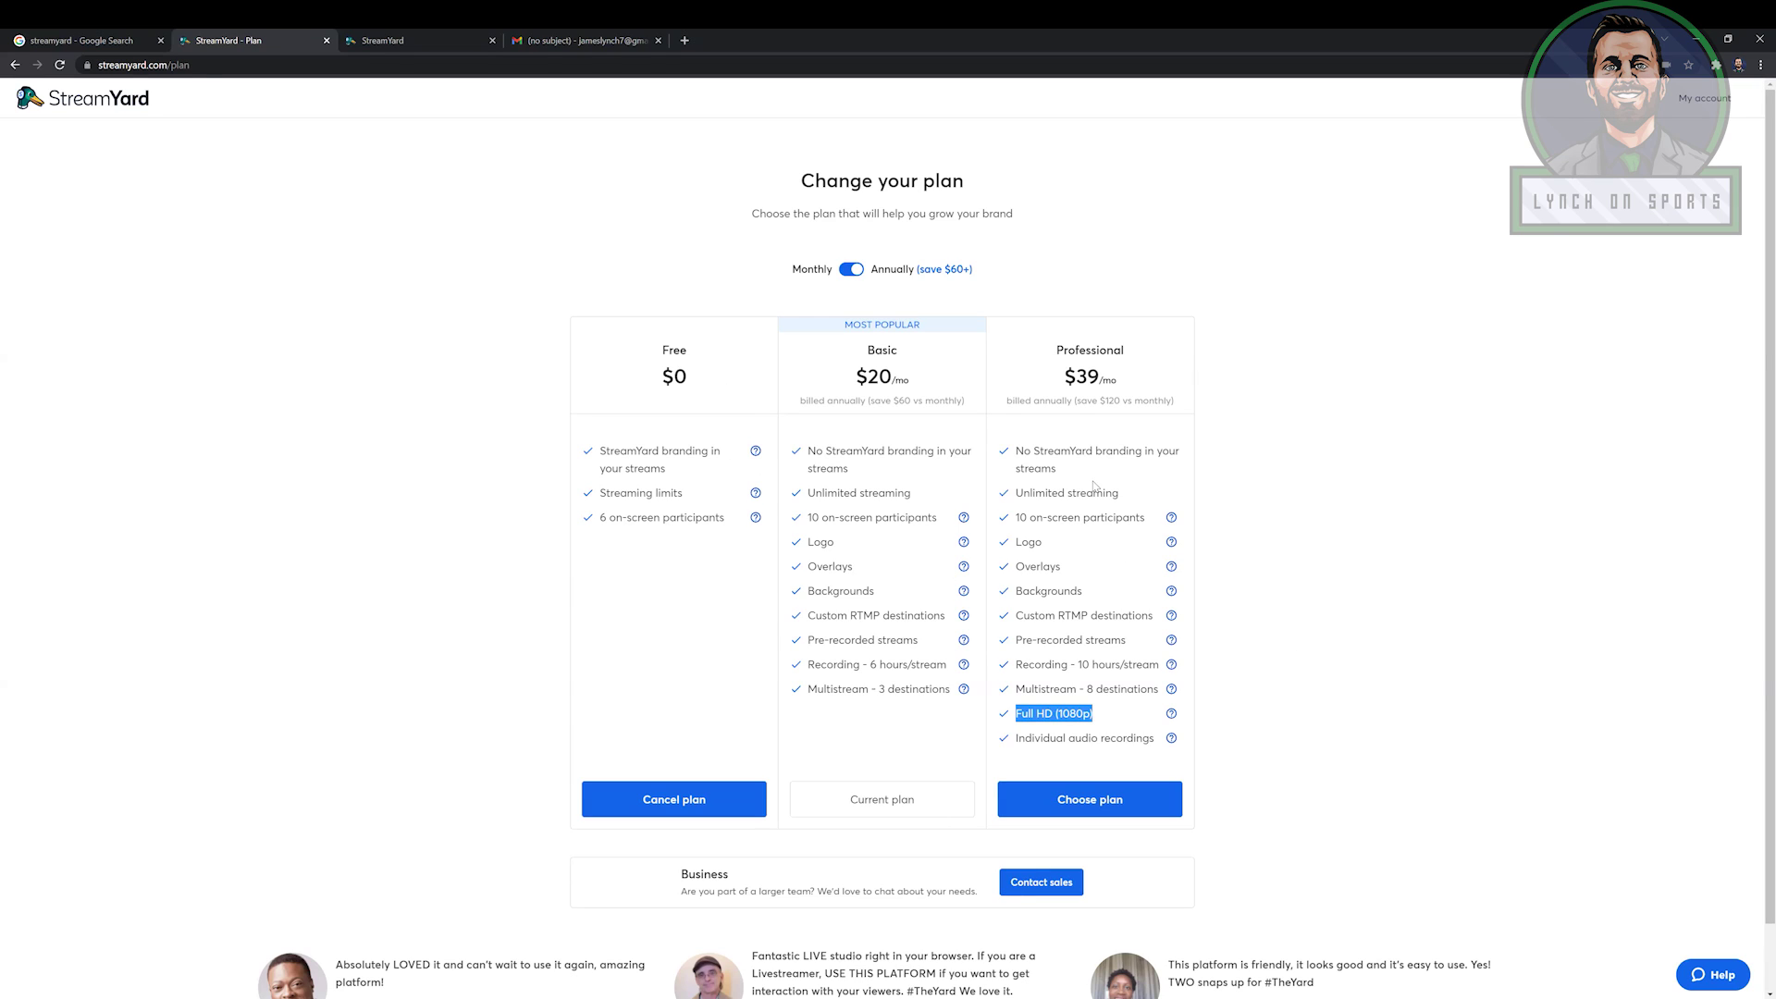
key(ctrl+w)
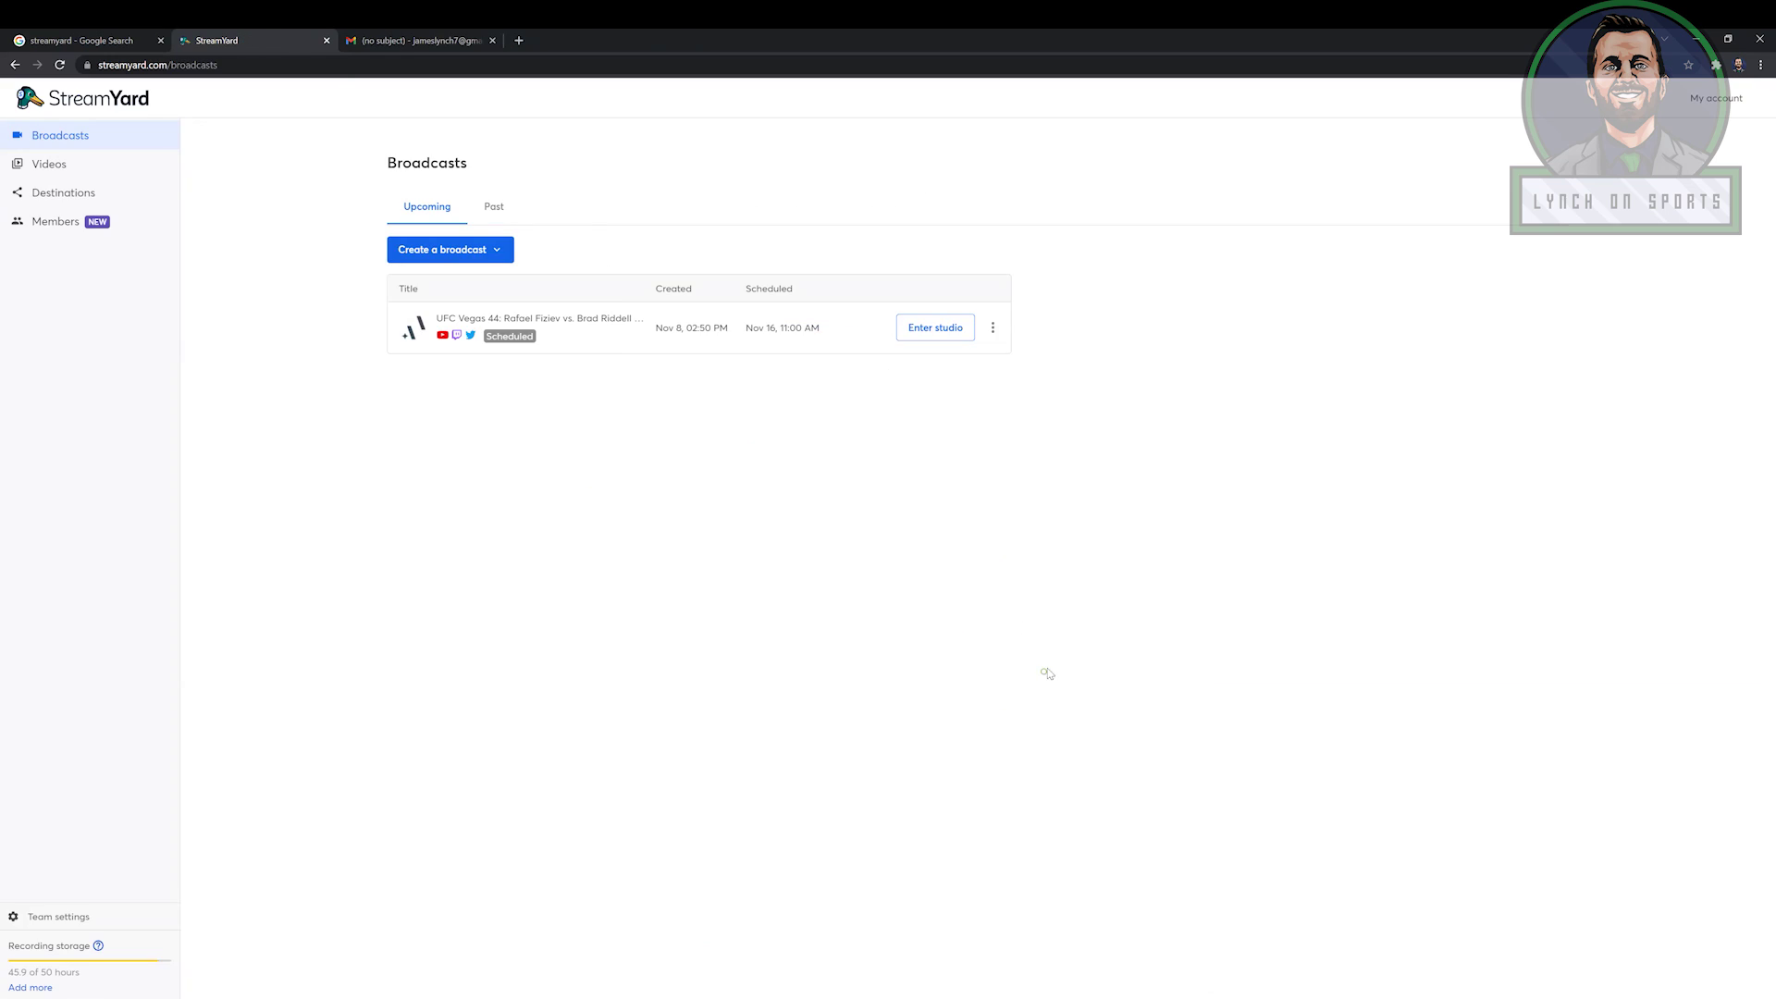
Create a new broadcast with the YouTube channel as its destination.
click(470, 251)
click(468, 288)
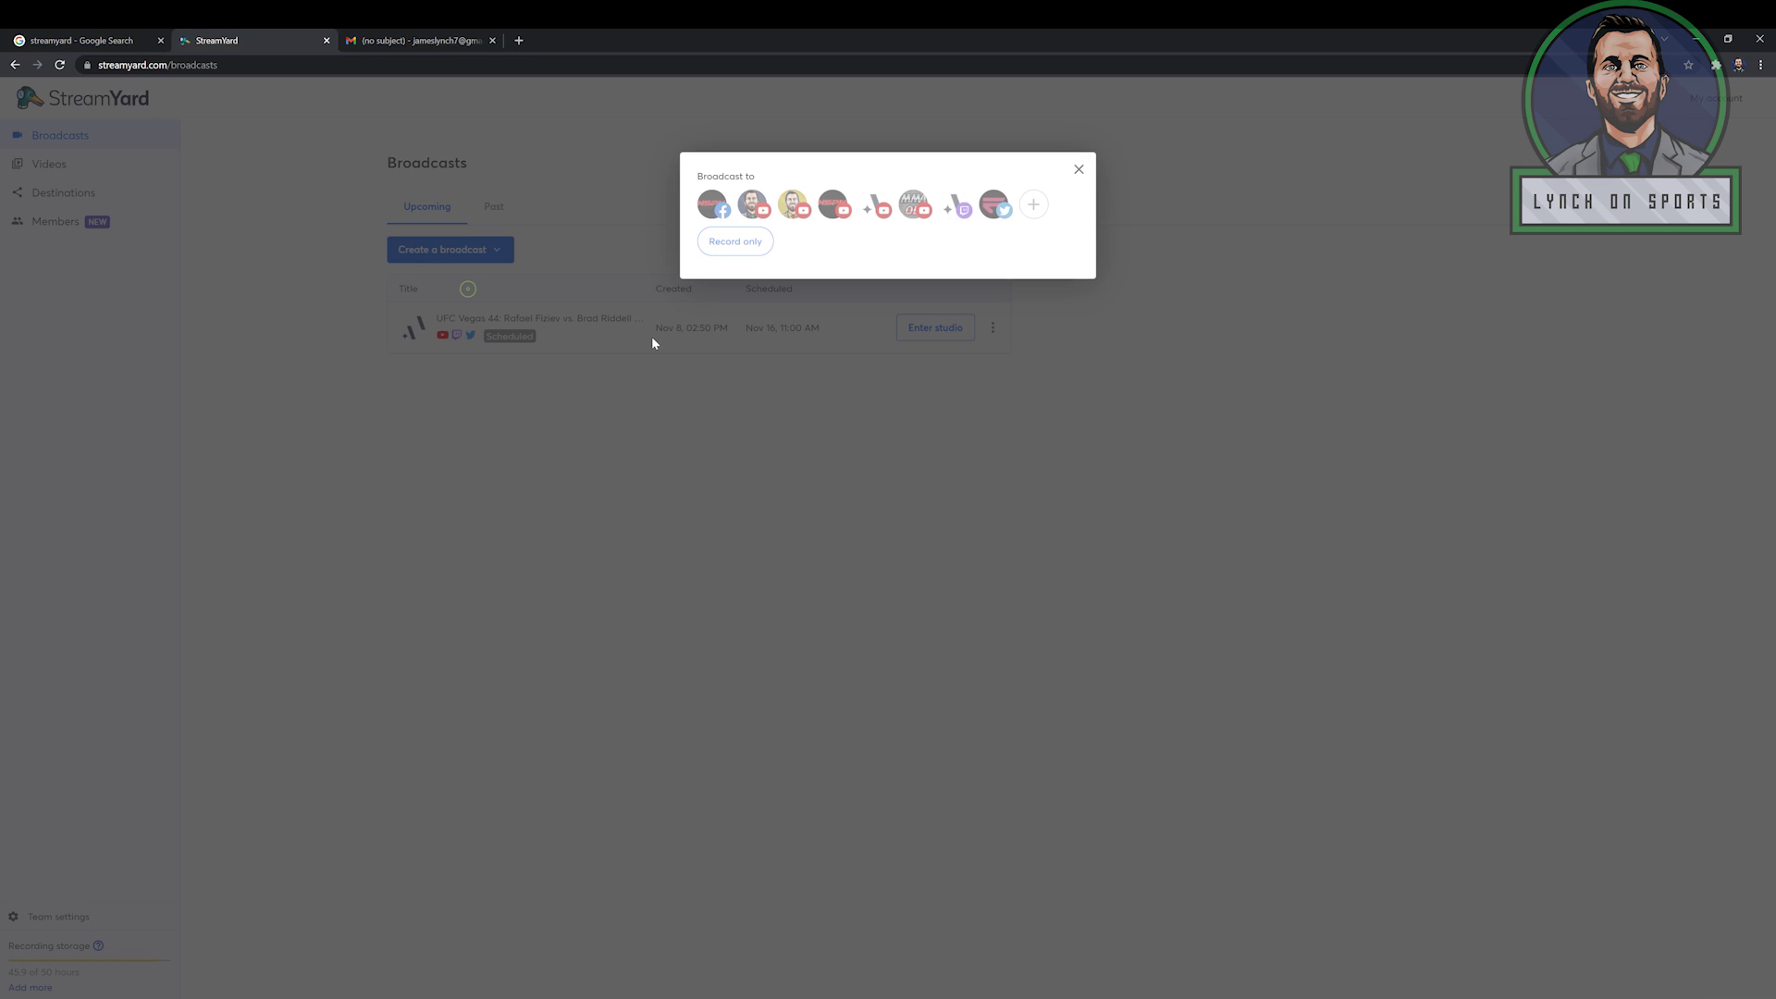
click(791, 208)
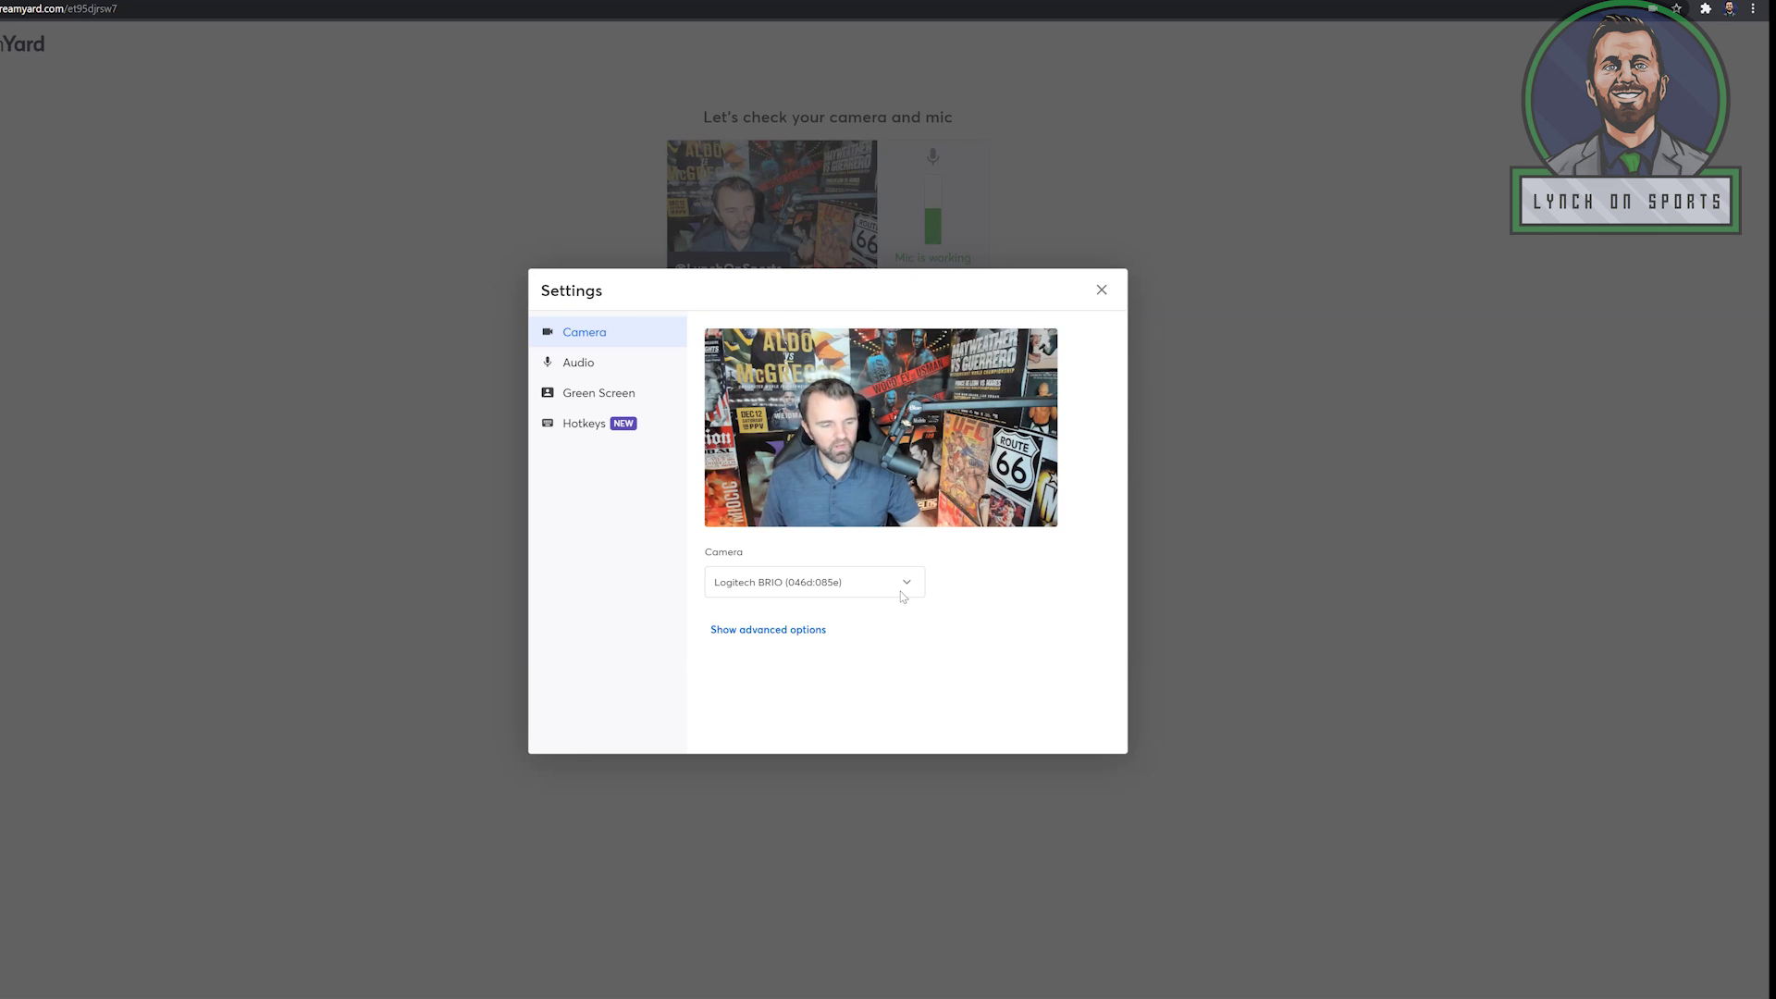
Confirm the Logitech BRIO camera and working mic, then close the Windows Camera app.
click(907, 590)
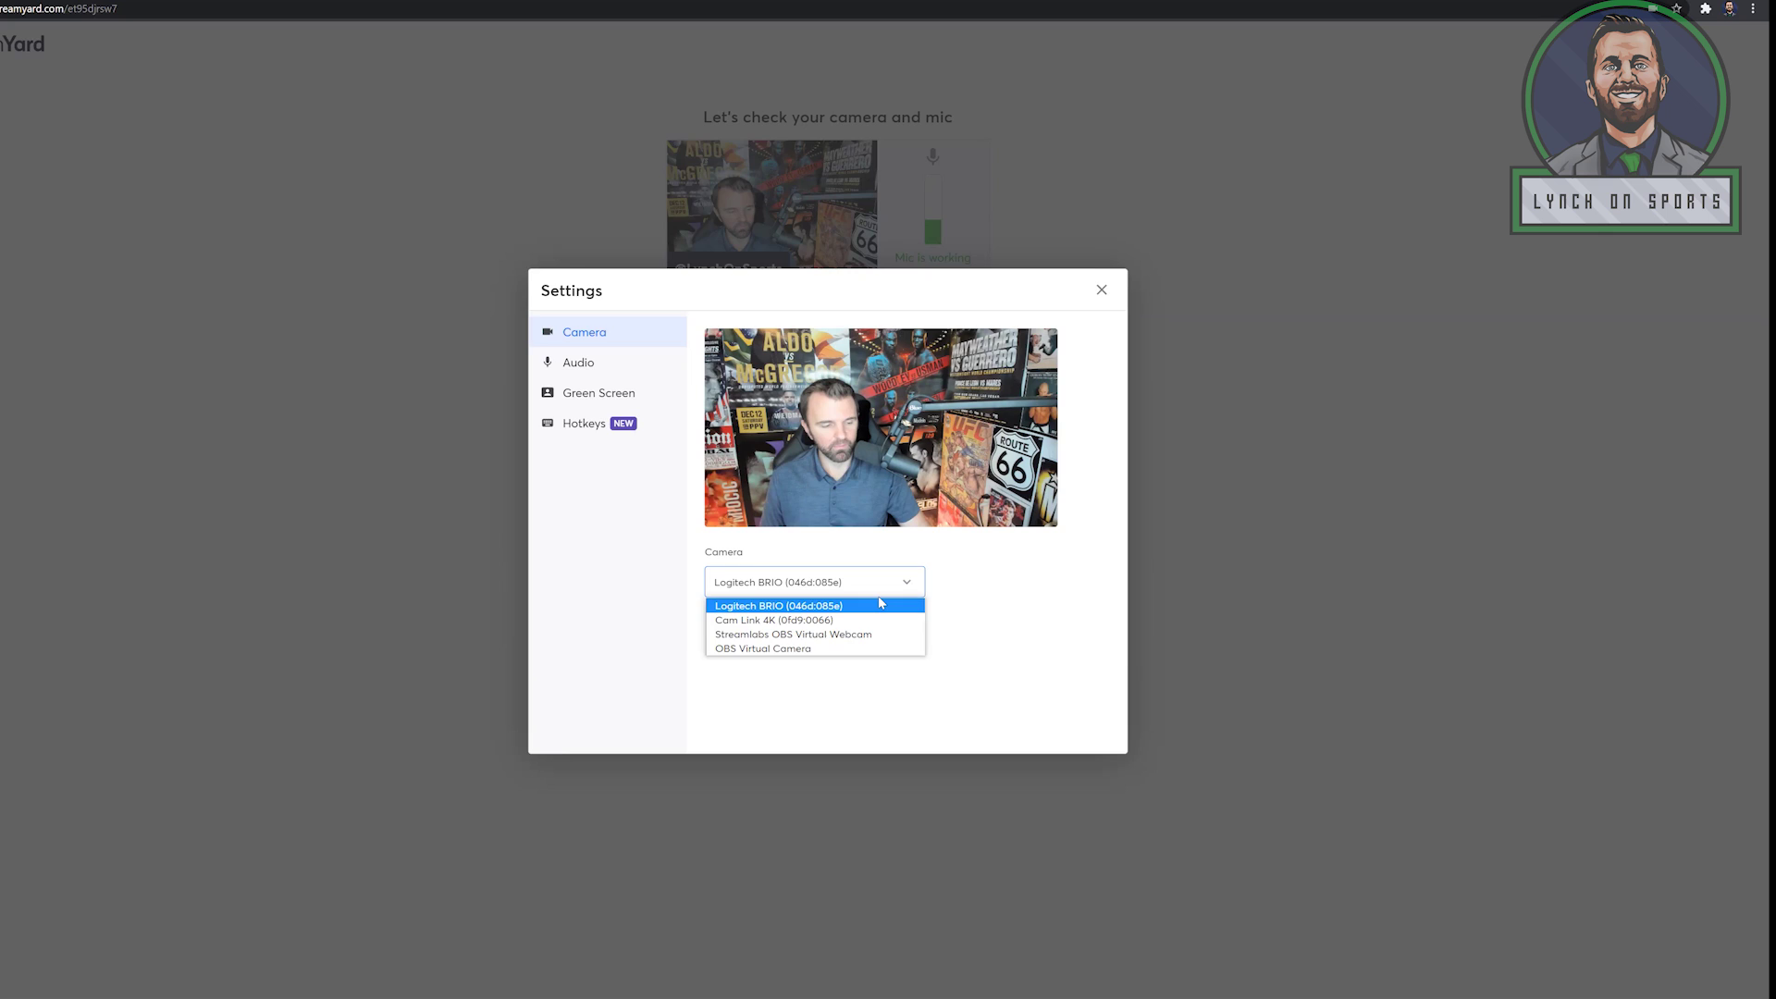
click(878, 599)
click(964, 599)
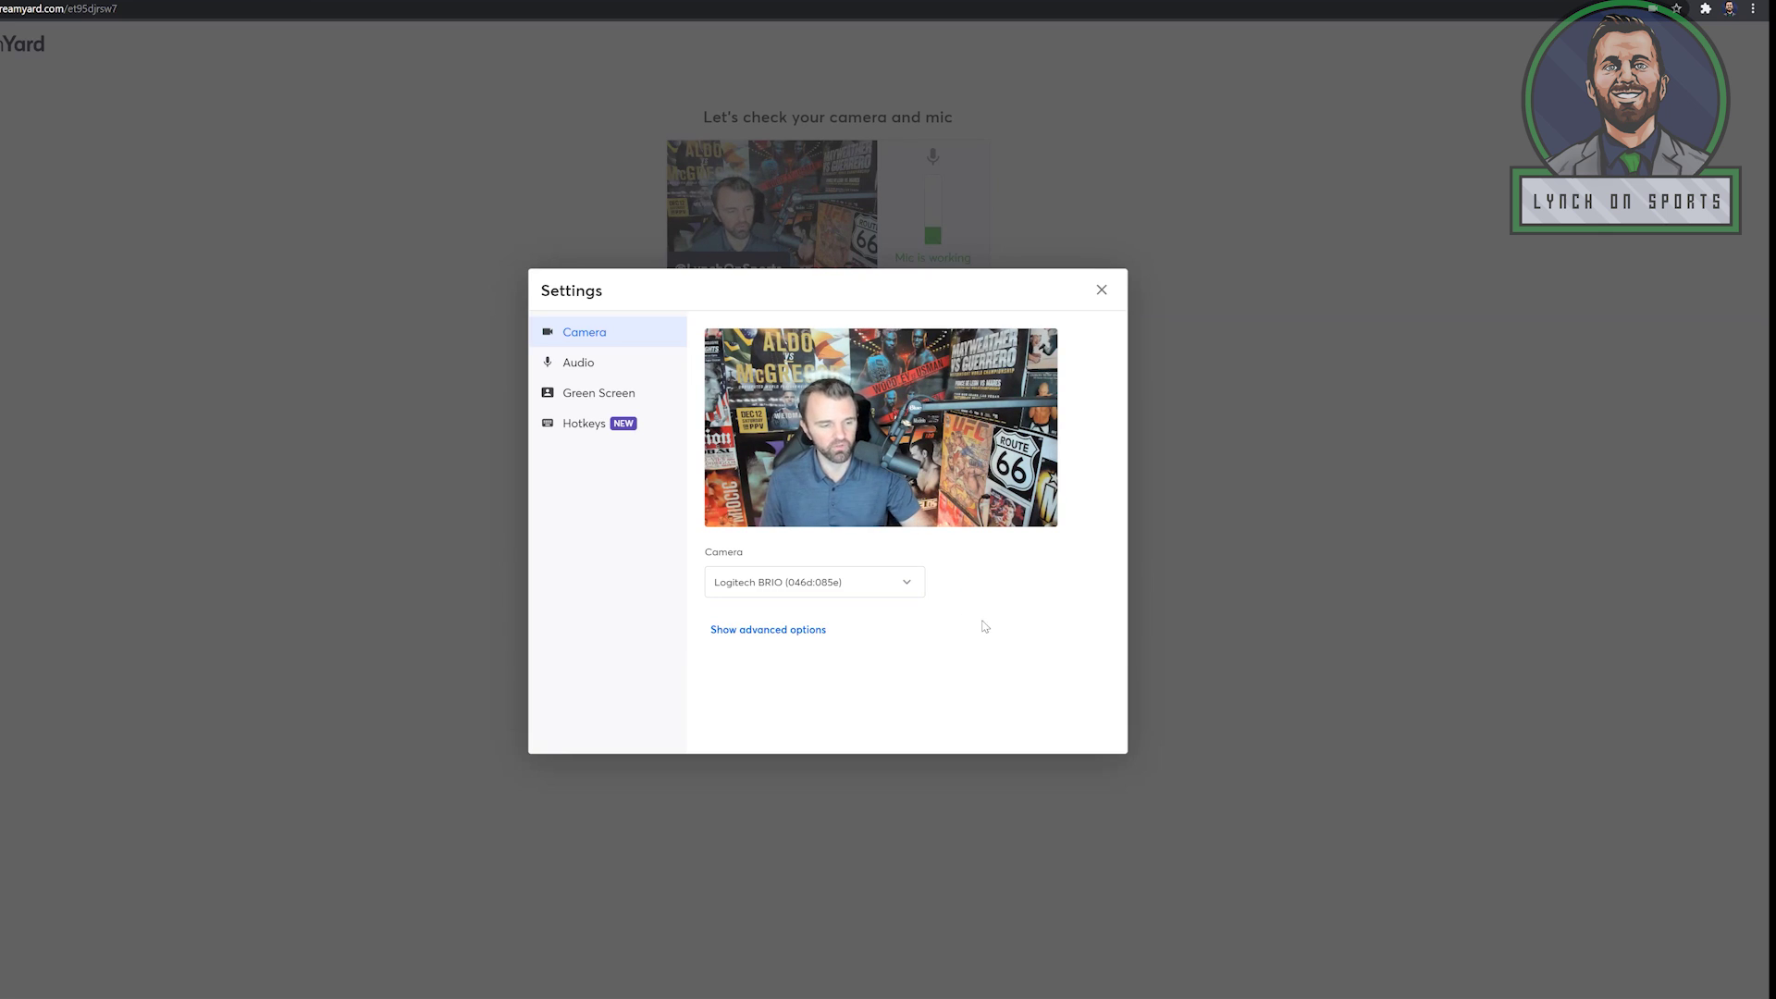
click(559, 370)
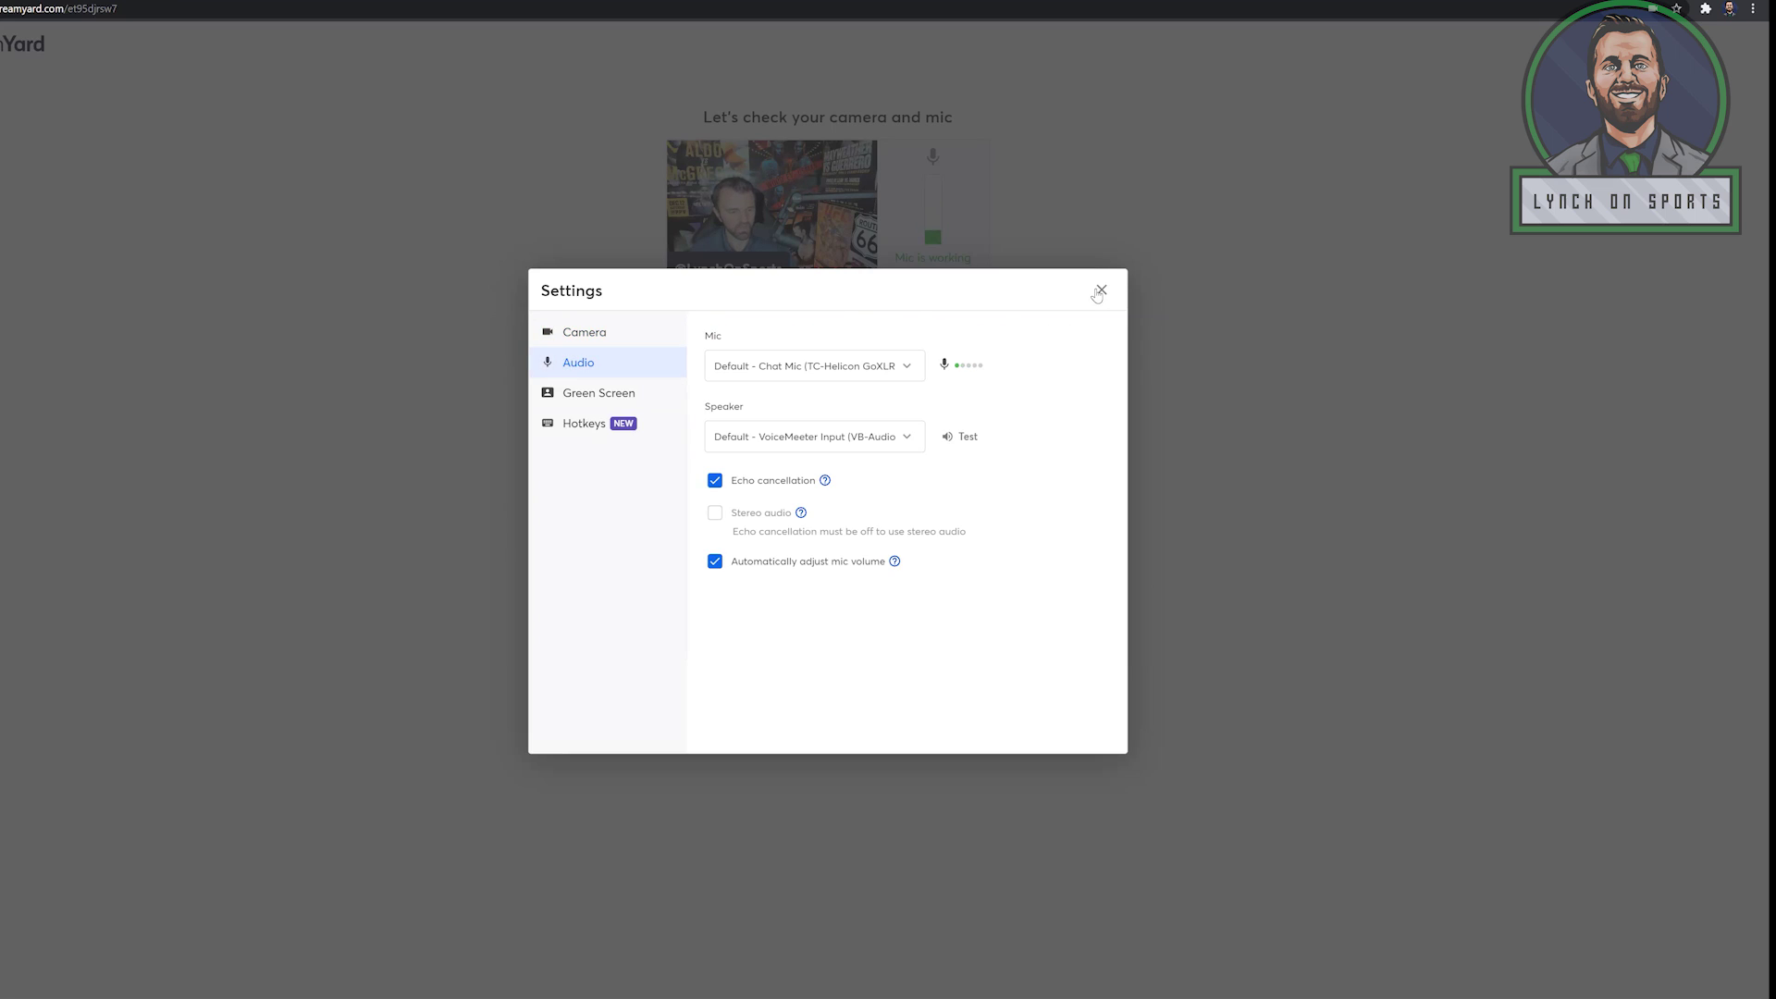
click(1101, 291)
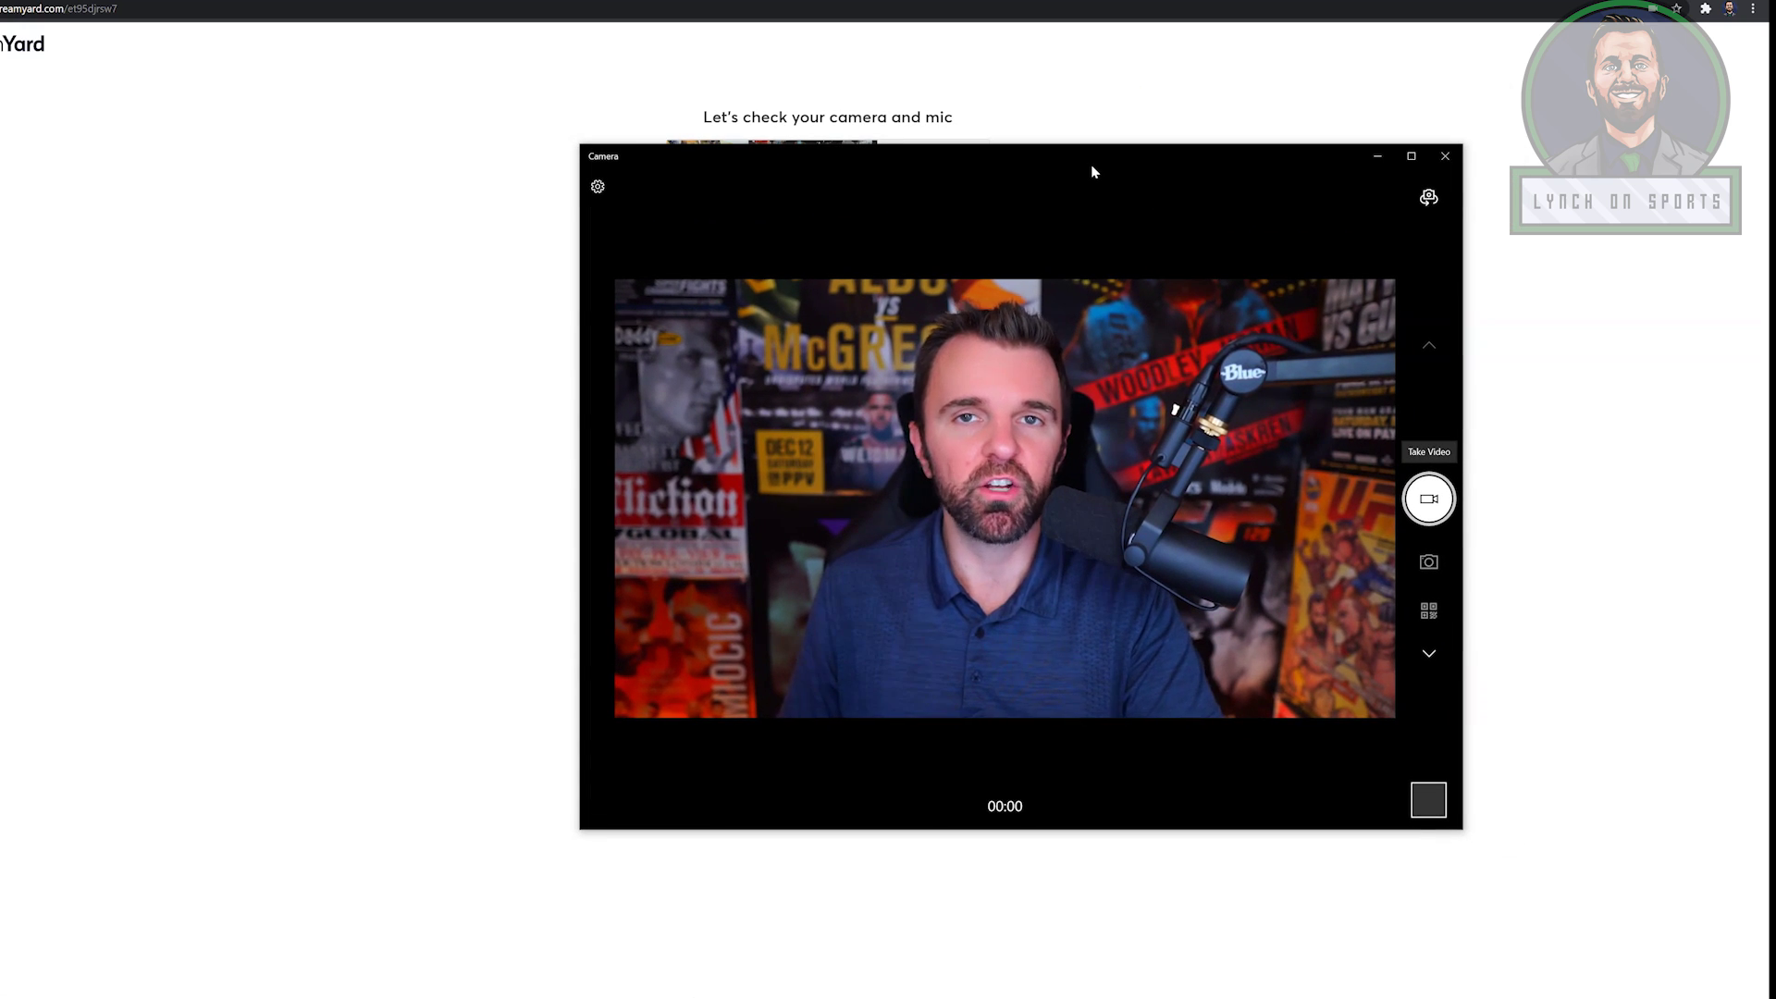
drag(1101, 171, 672, 239)
click(1025, 226)
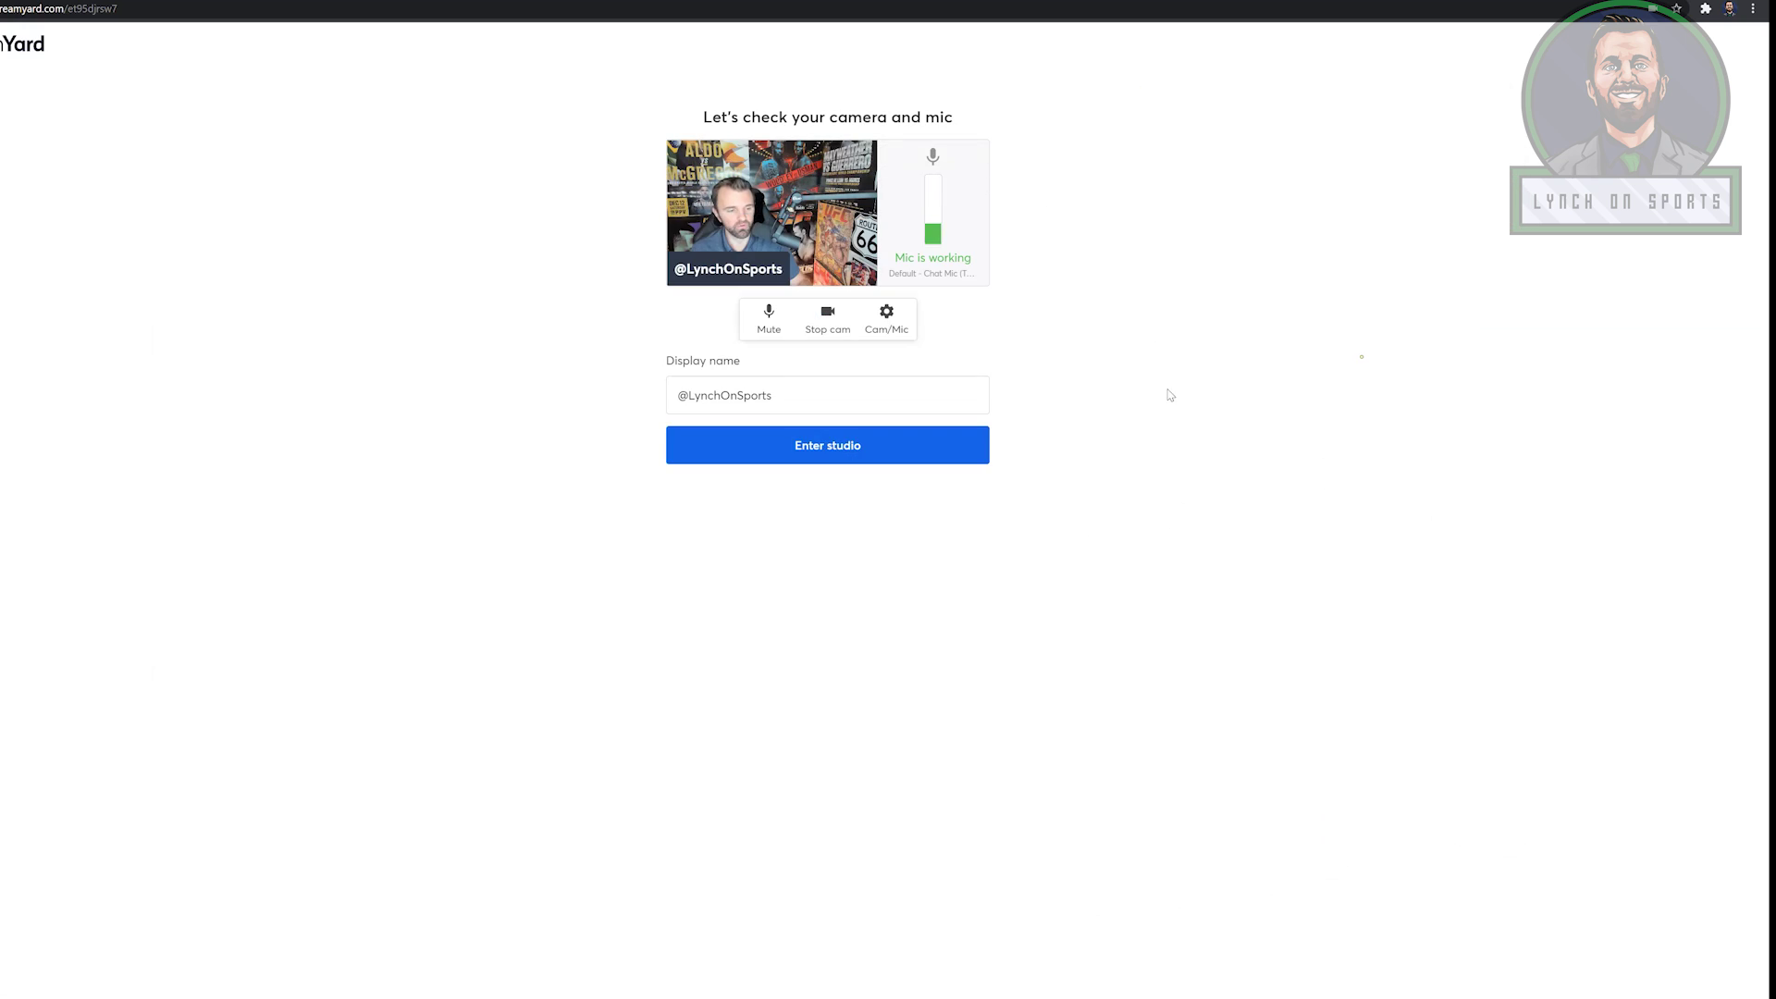
Enter the studio, add the Test guest to stage, and show them solo full frame.
click(873, 447)
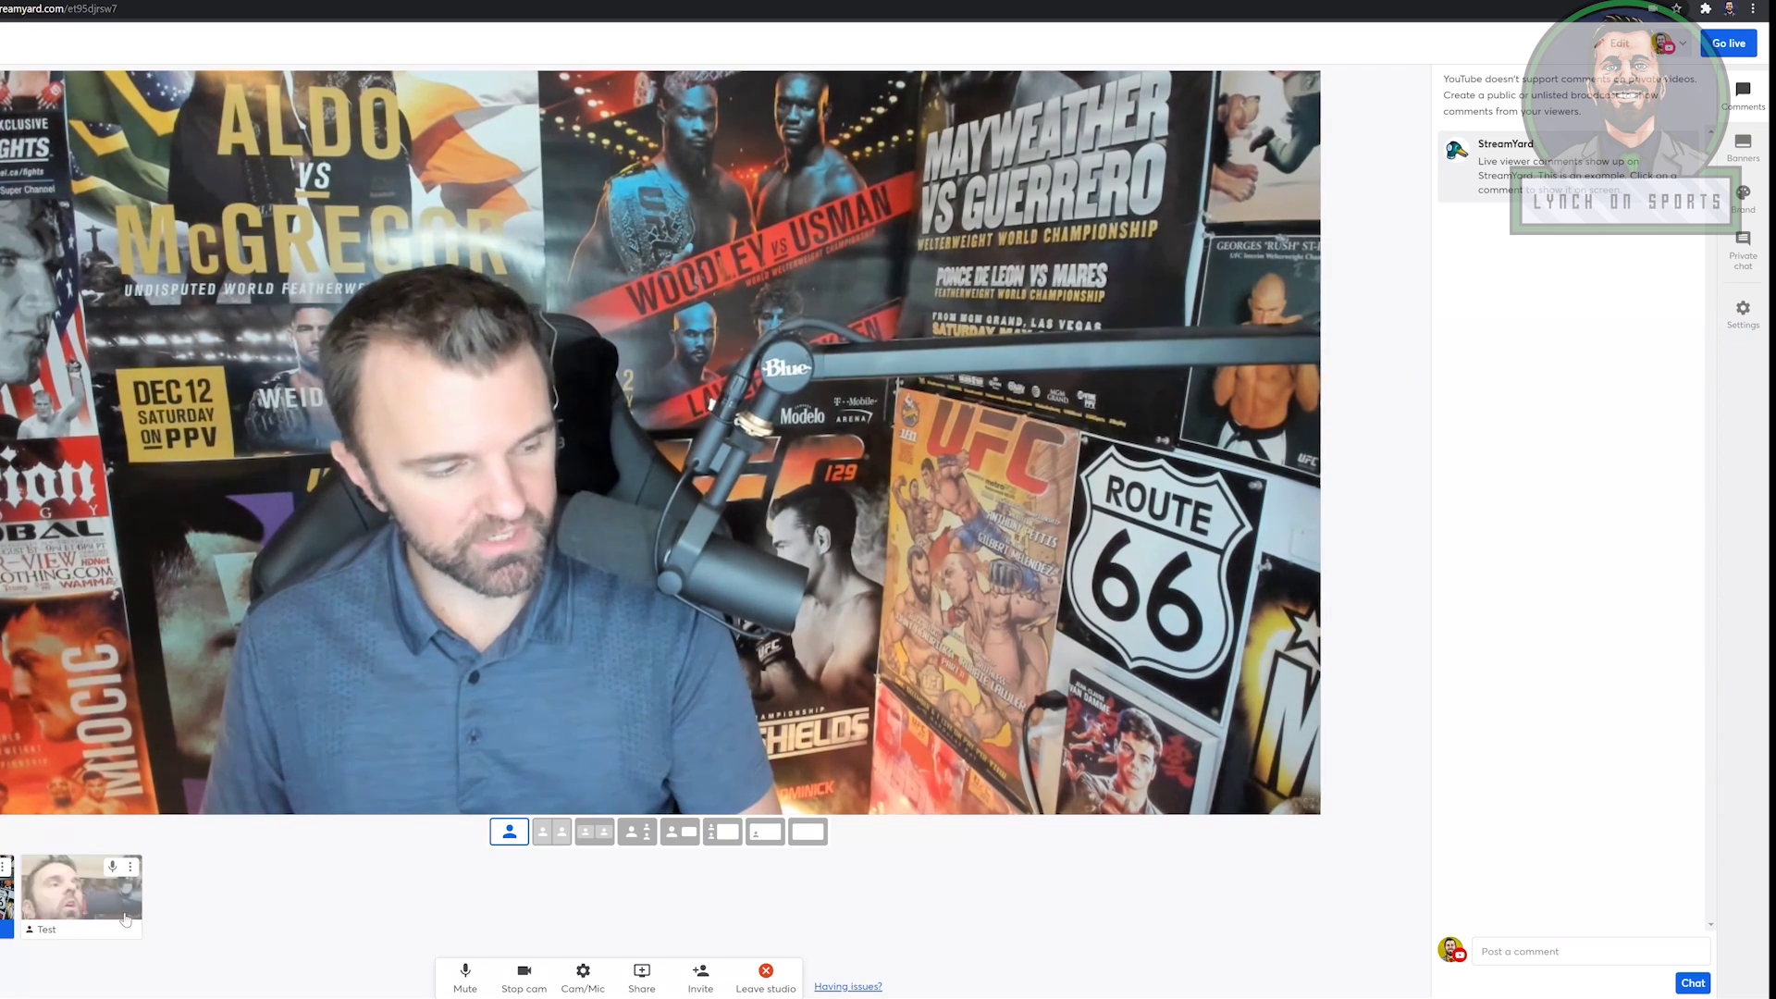
click(126, 916)
click(552, 833)
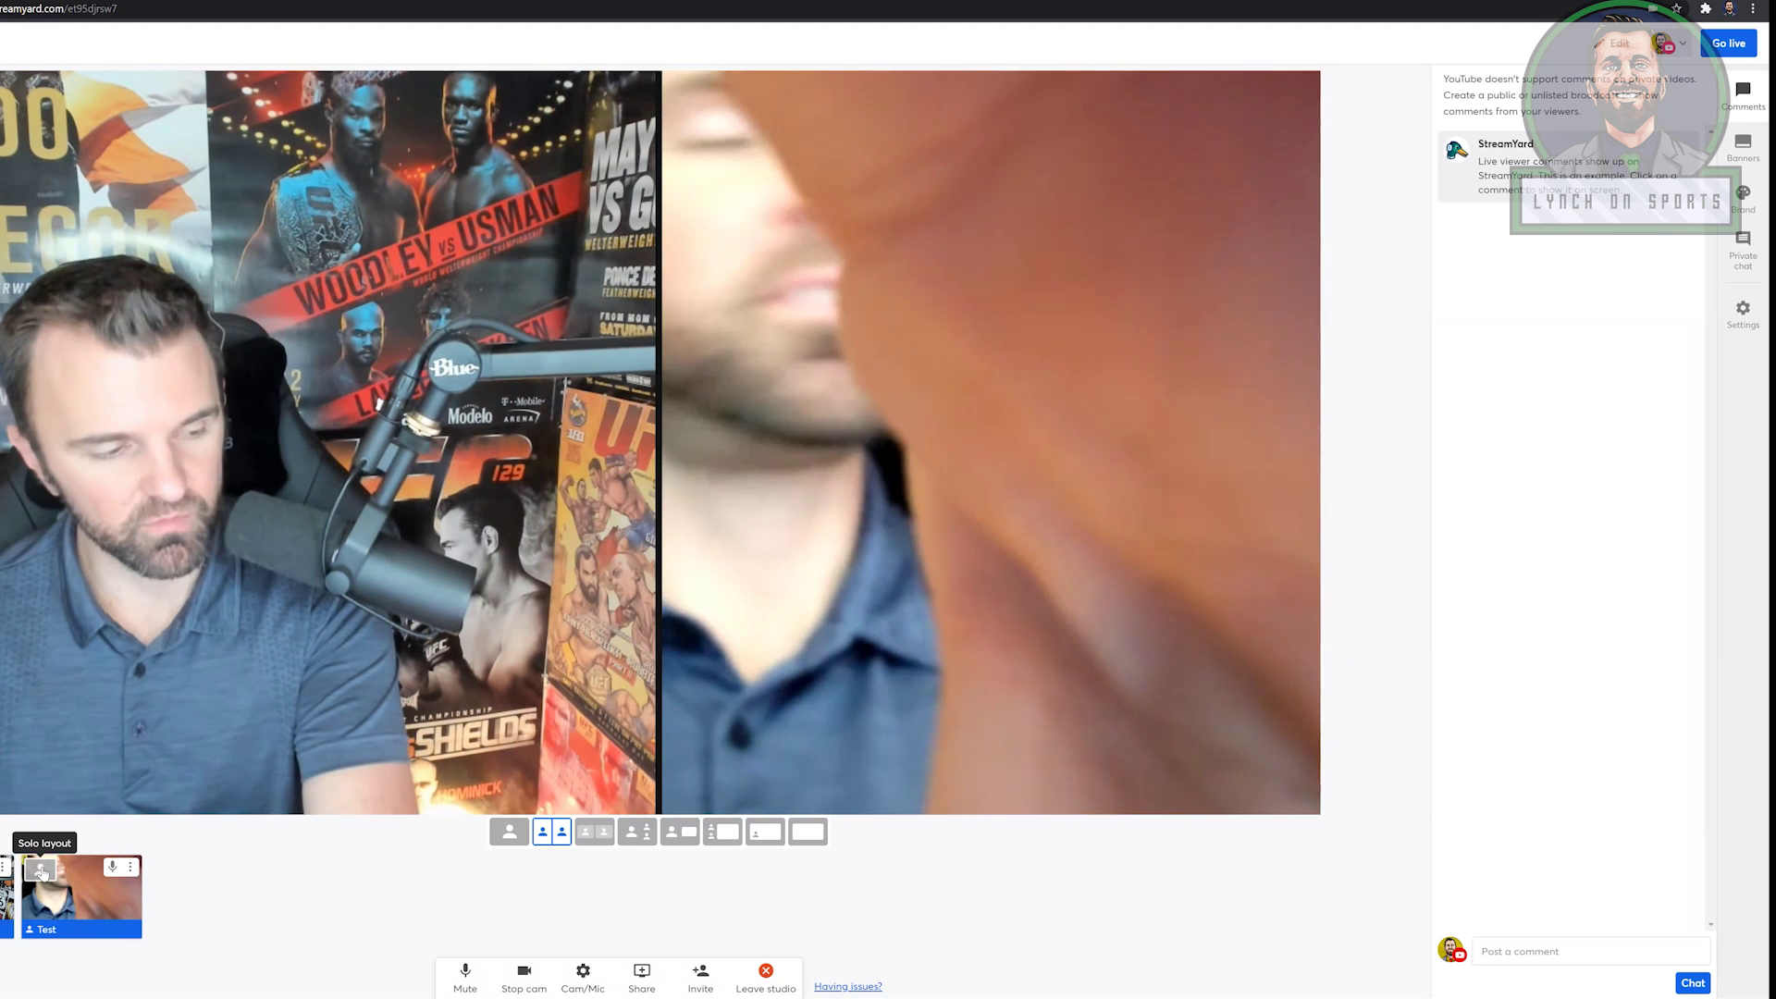
click(41, 871)
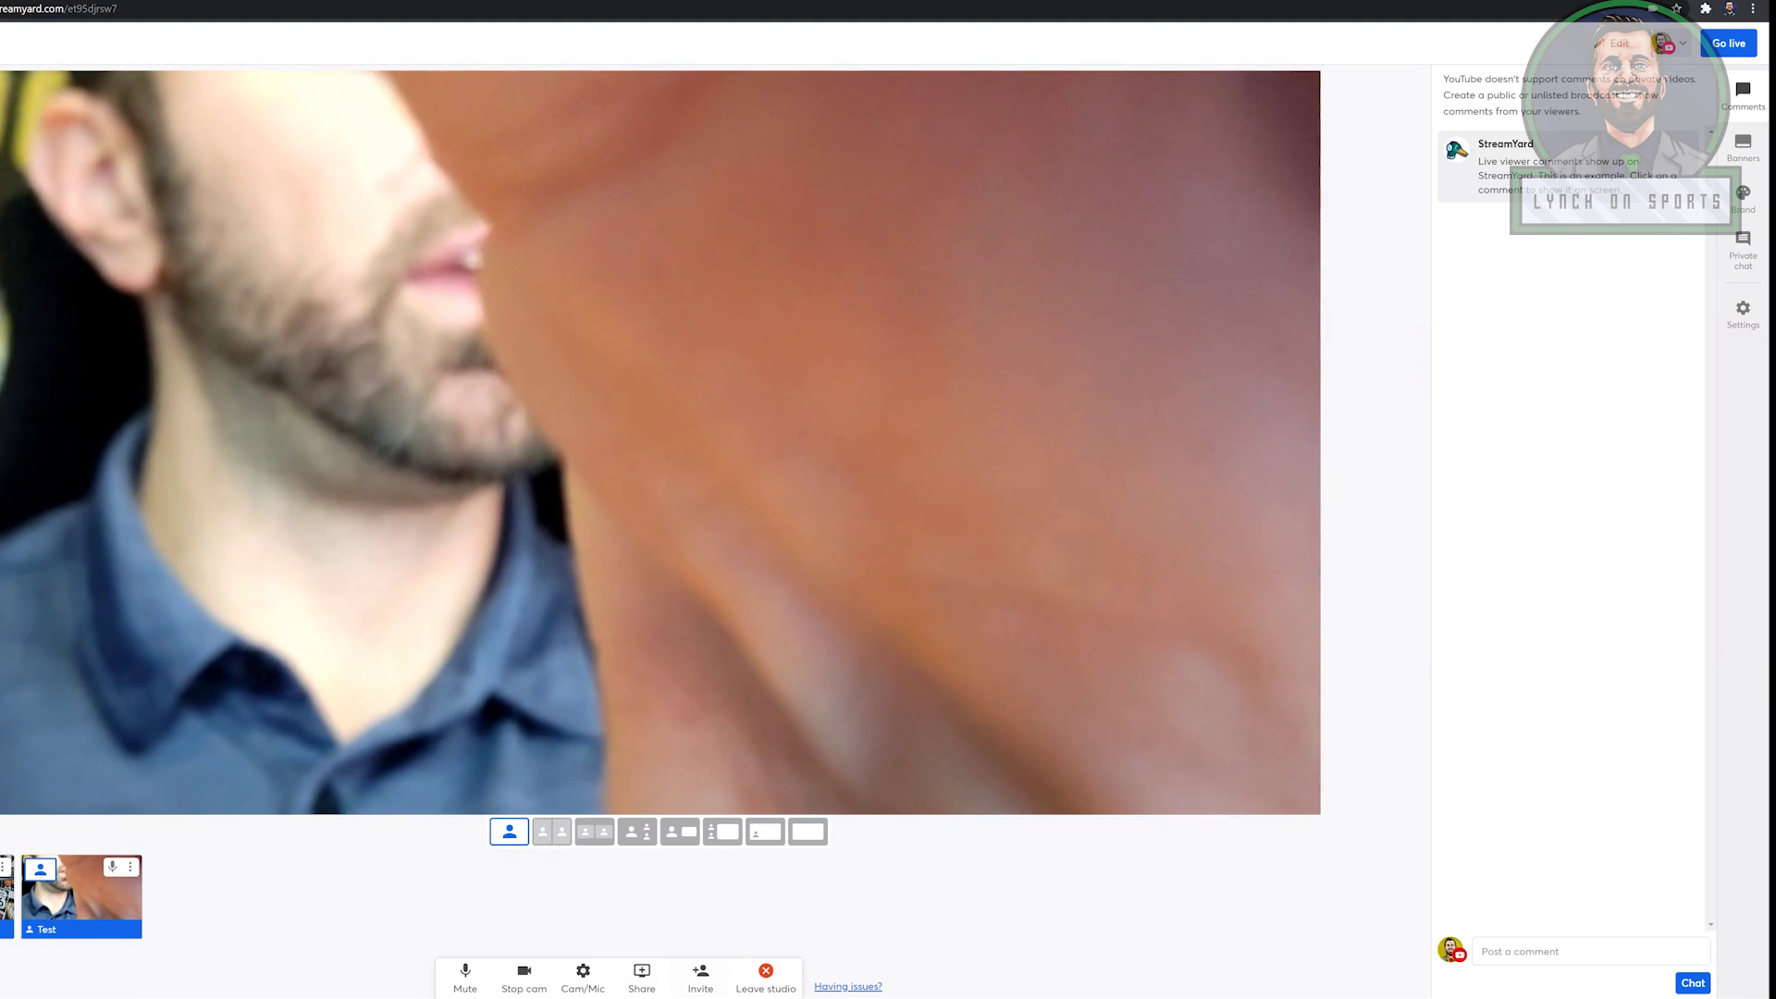
Start the local Windows Camera recording, then take the StreamYard broadcast live.
key(alt+Tab)
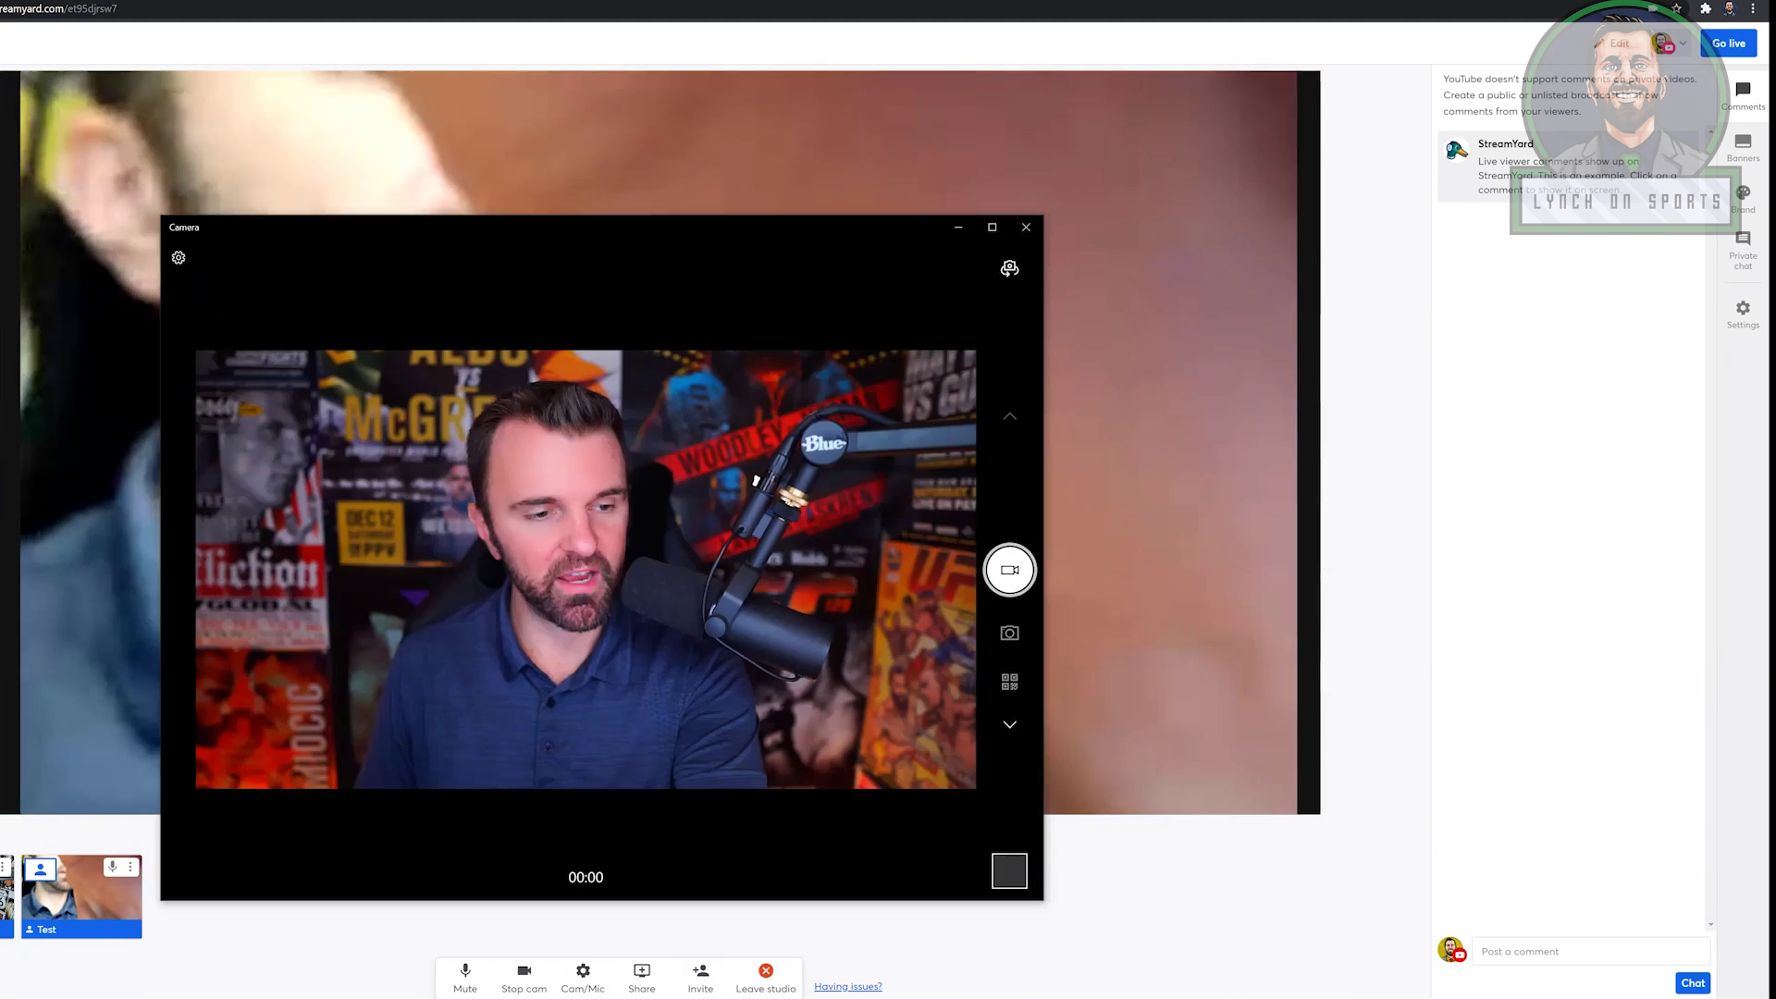
click(1011, 591)
key(alt+Tab)
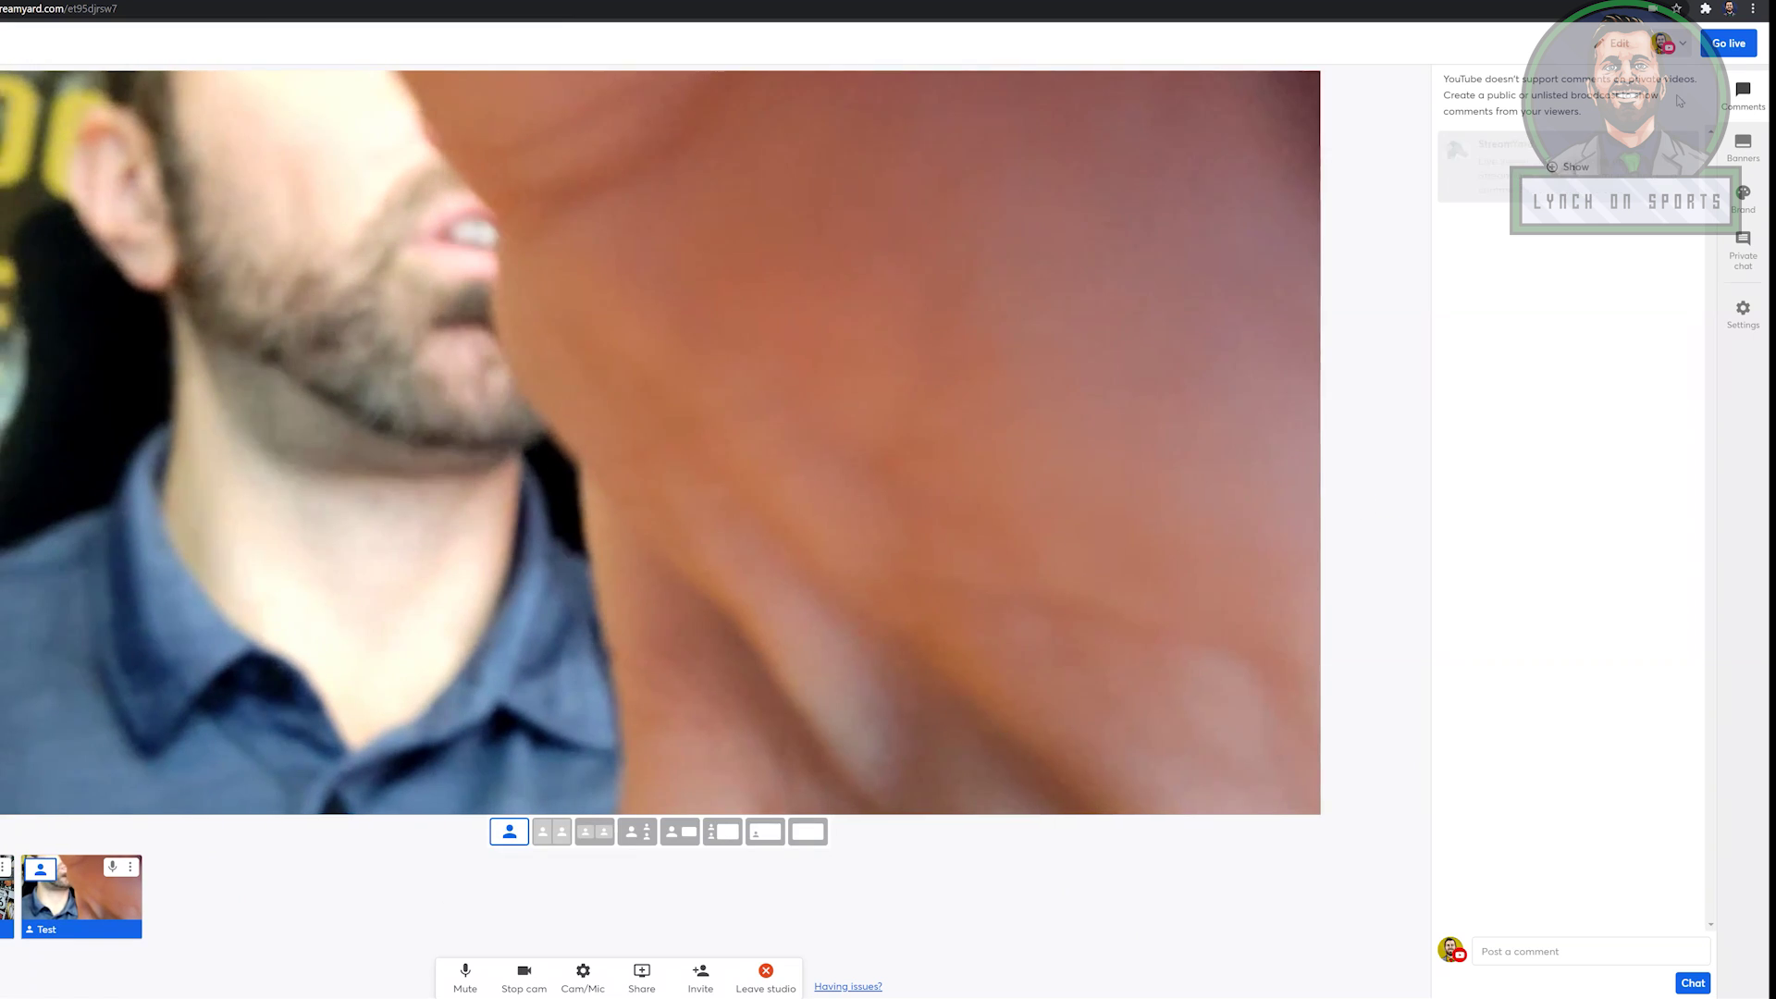
click(1728, 42)
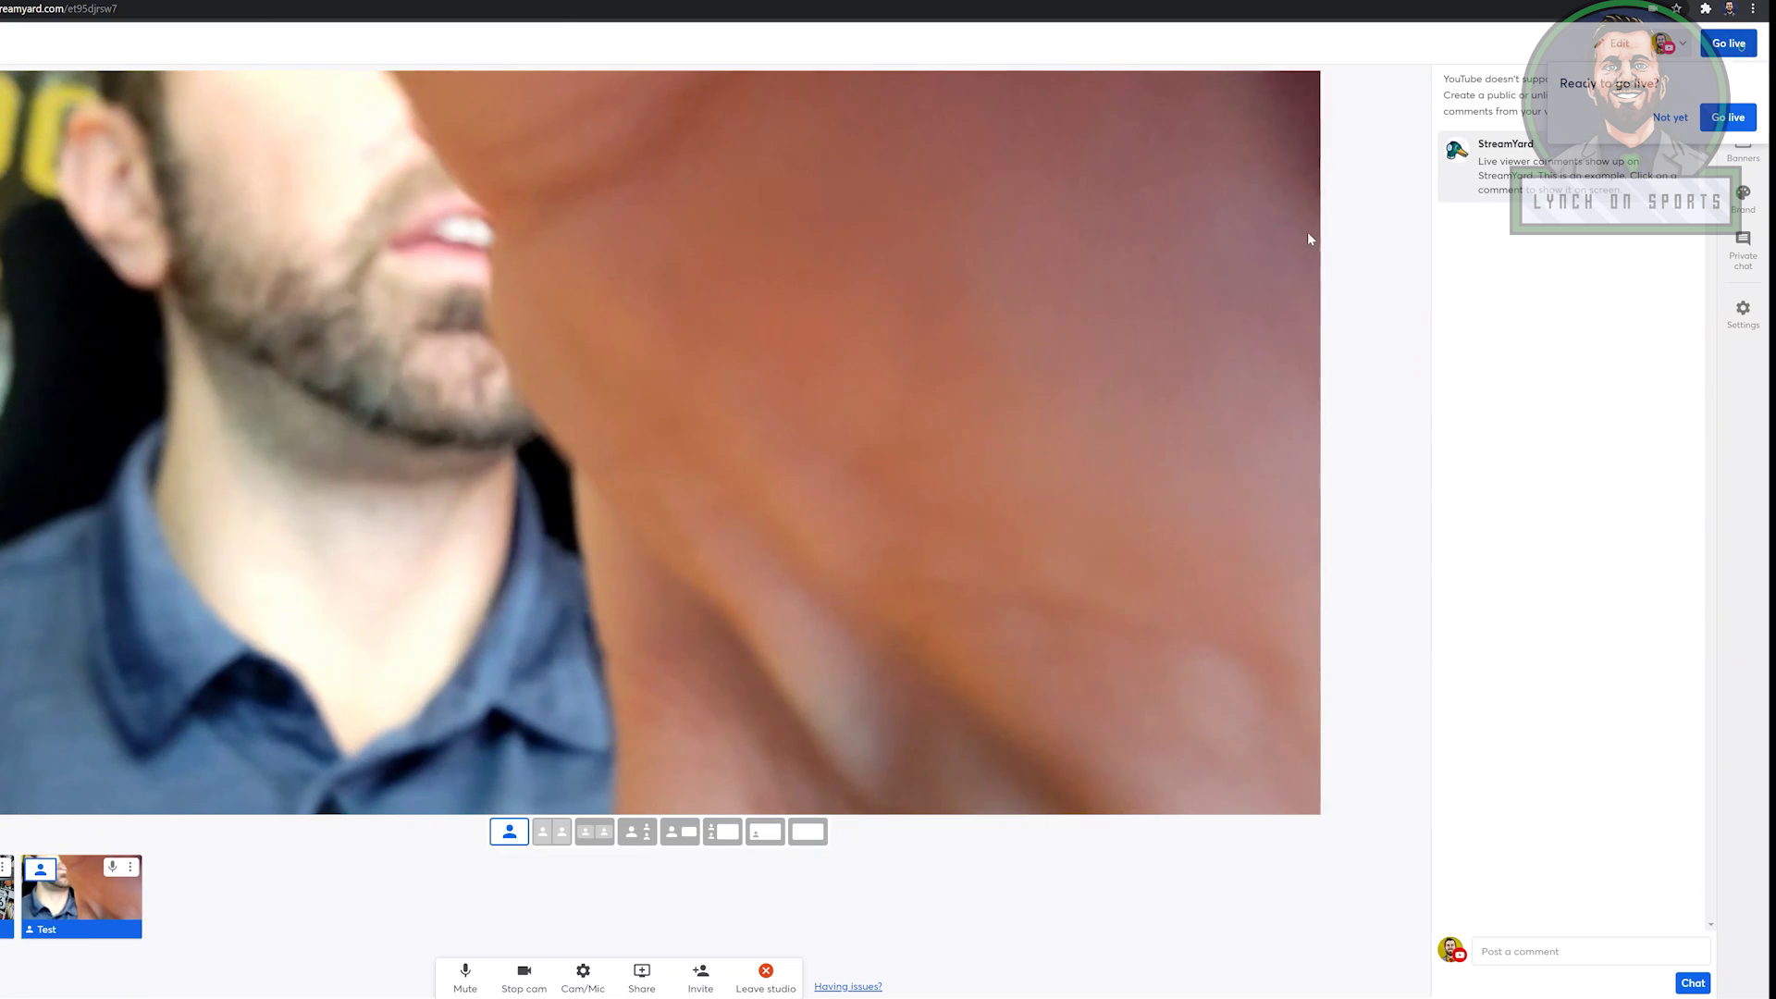
click(1719, 119)
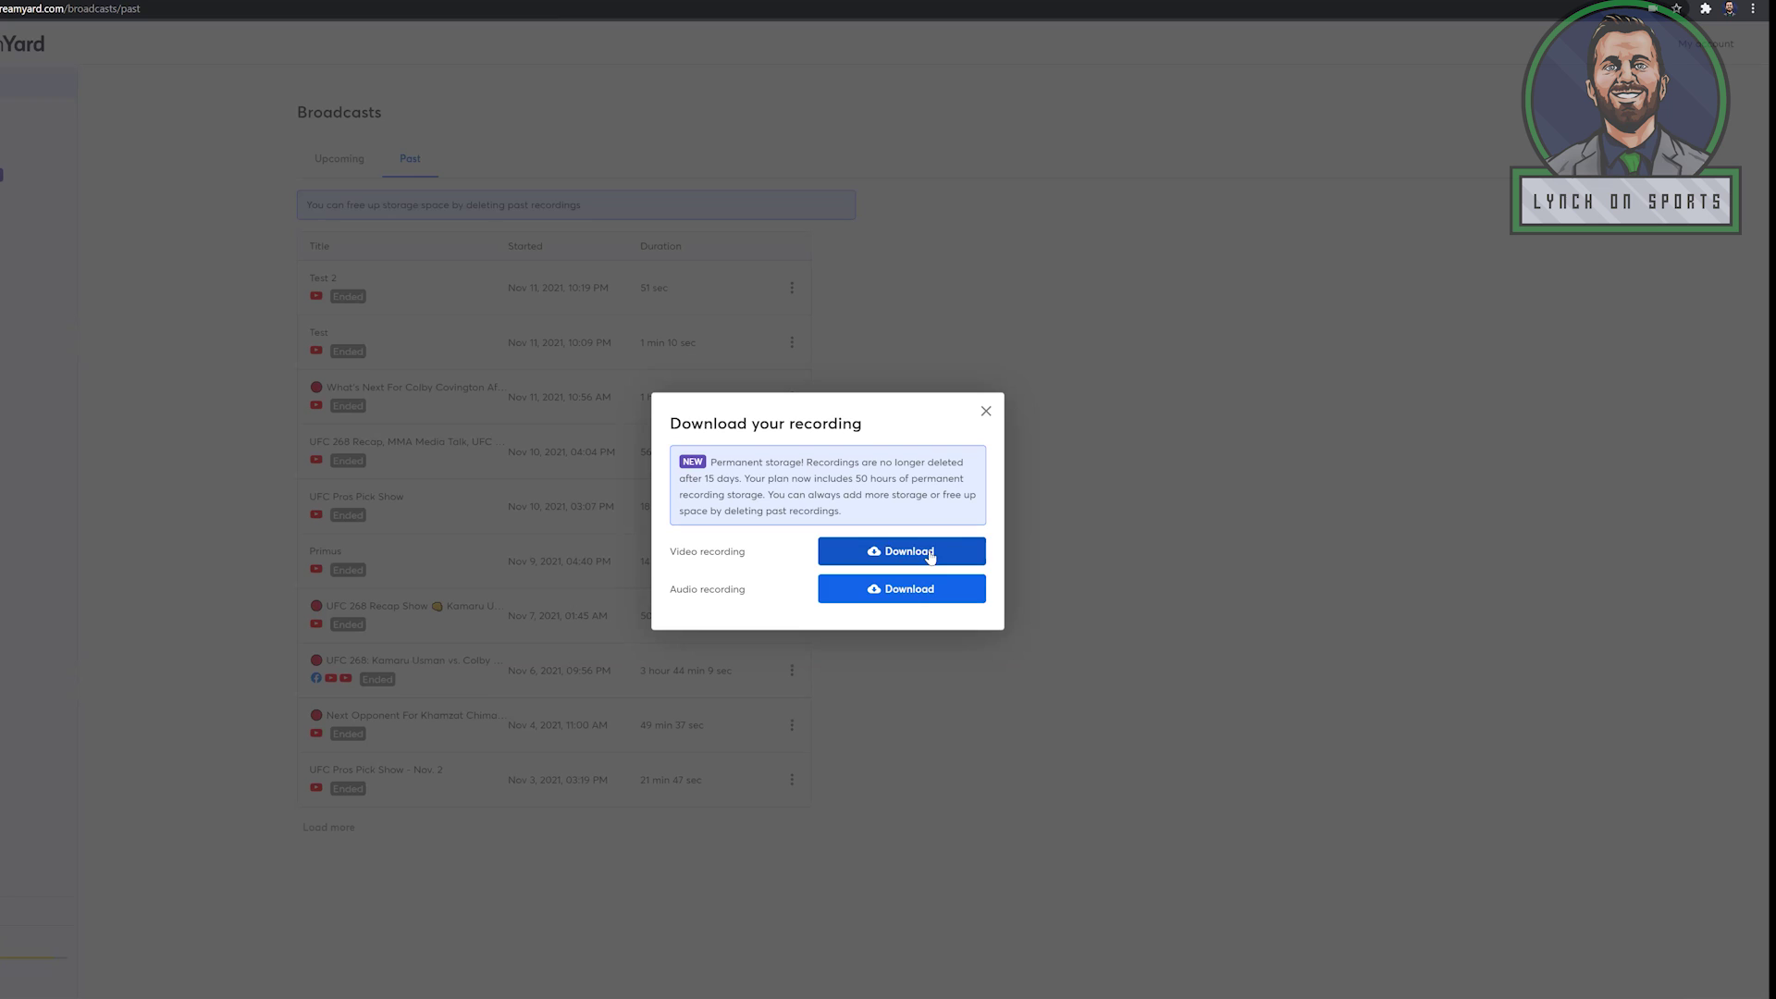
Download the broadcast's video recording and stop the local camera recording.
click(930, 556)
key(alt+Tab)
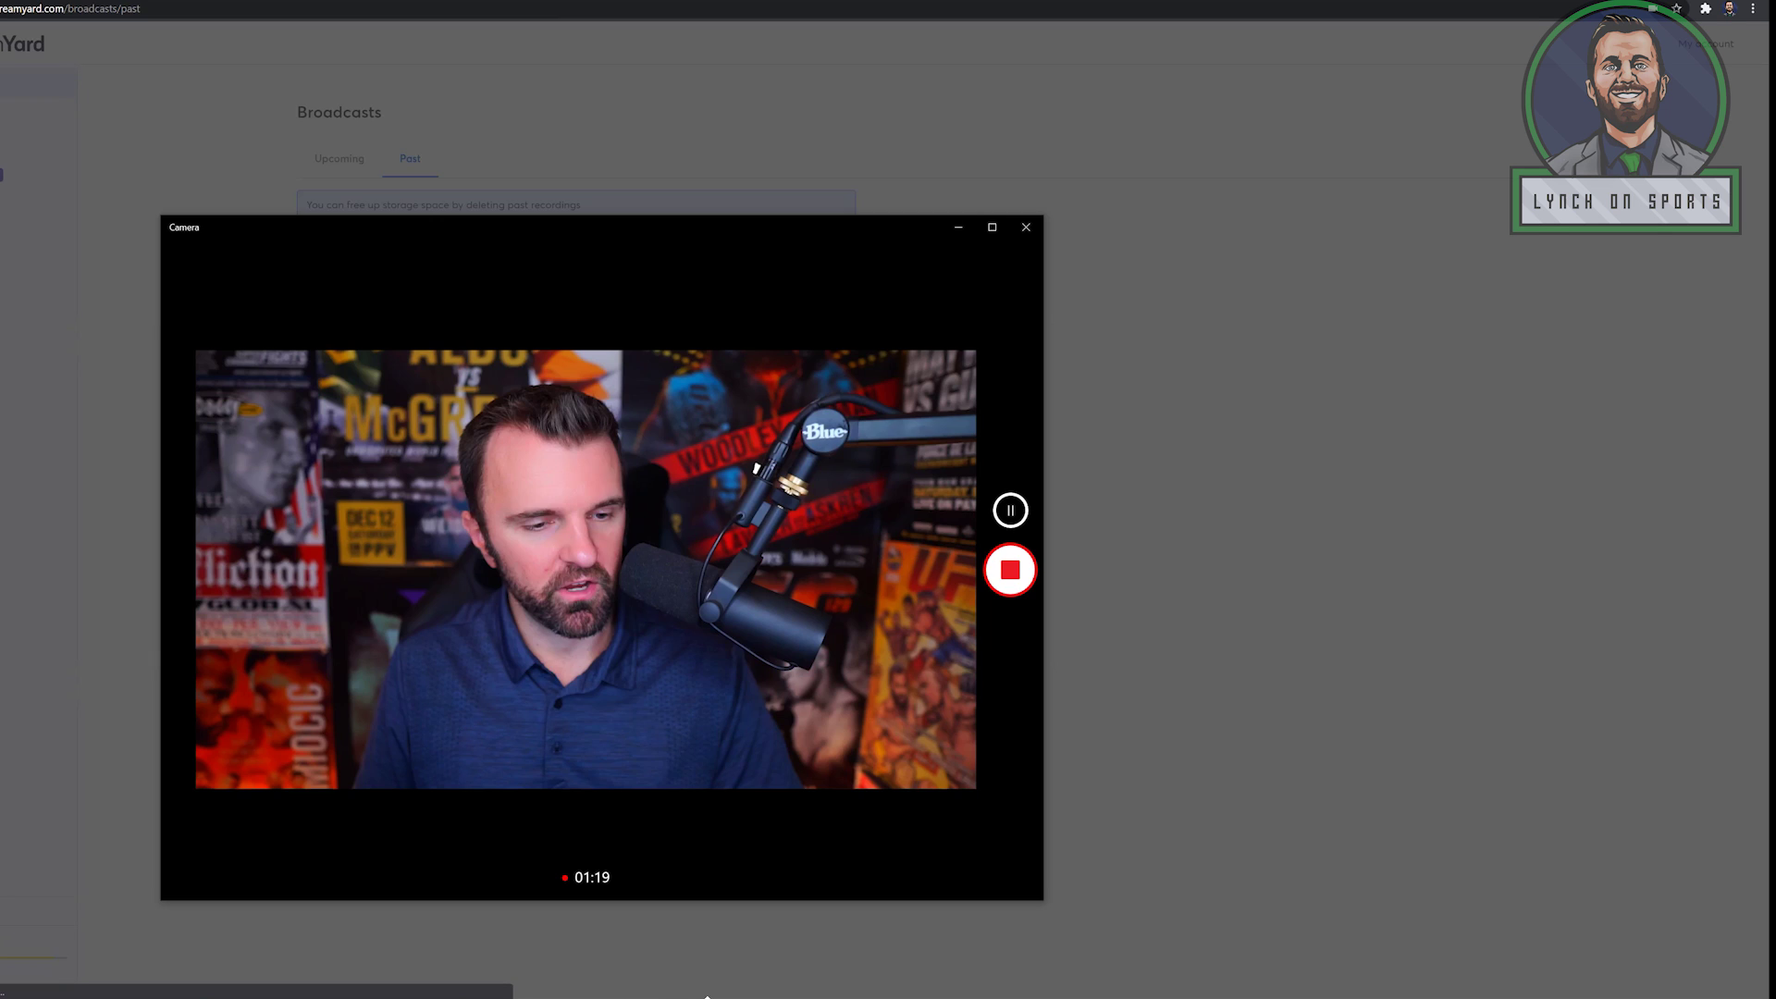
click(1009, 566)
click(959, 227)
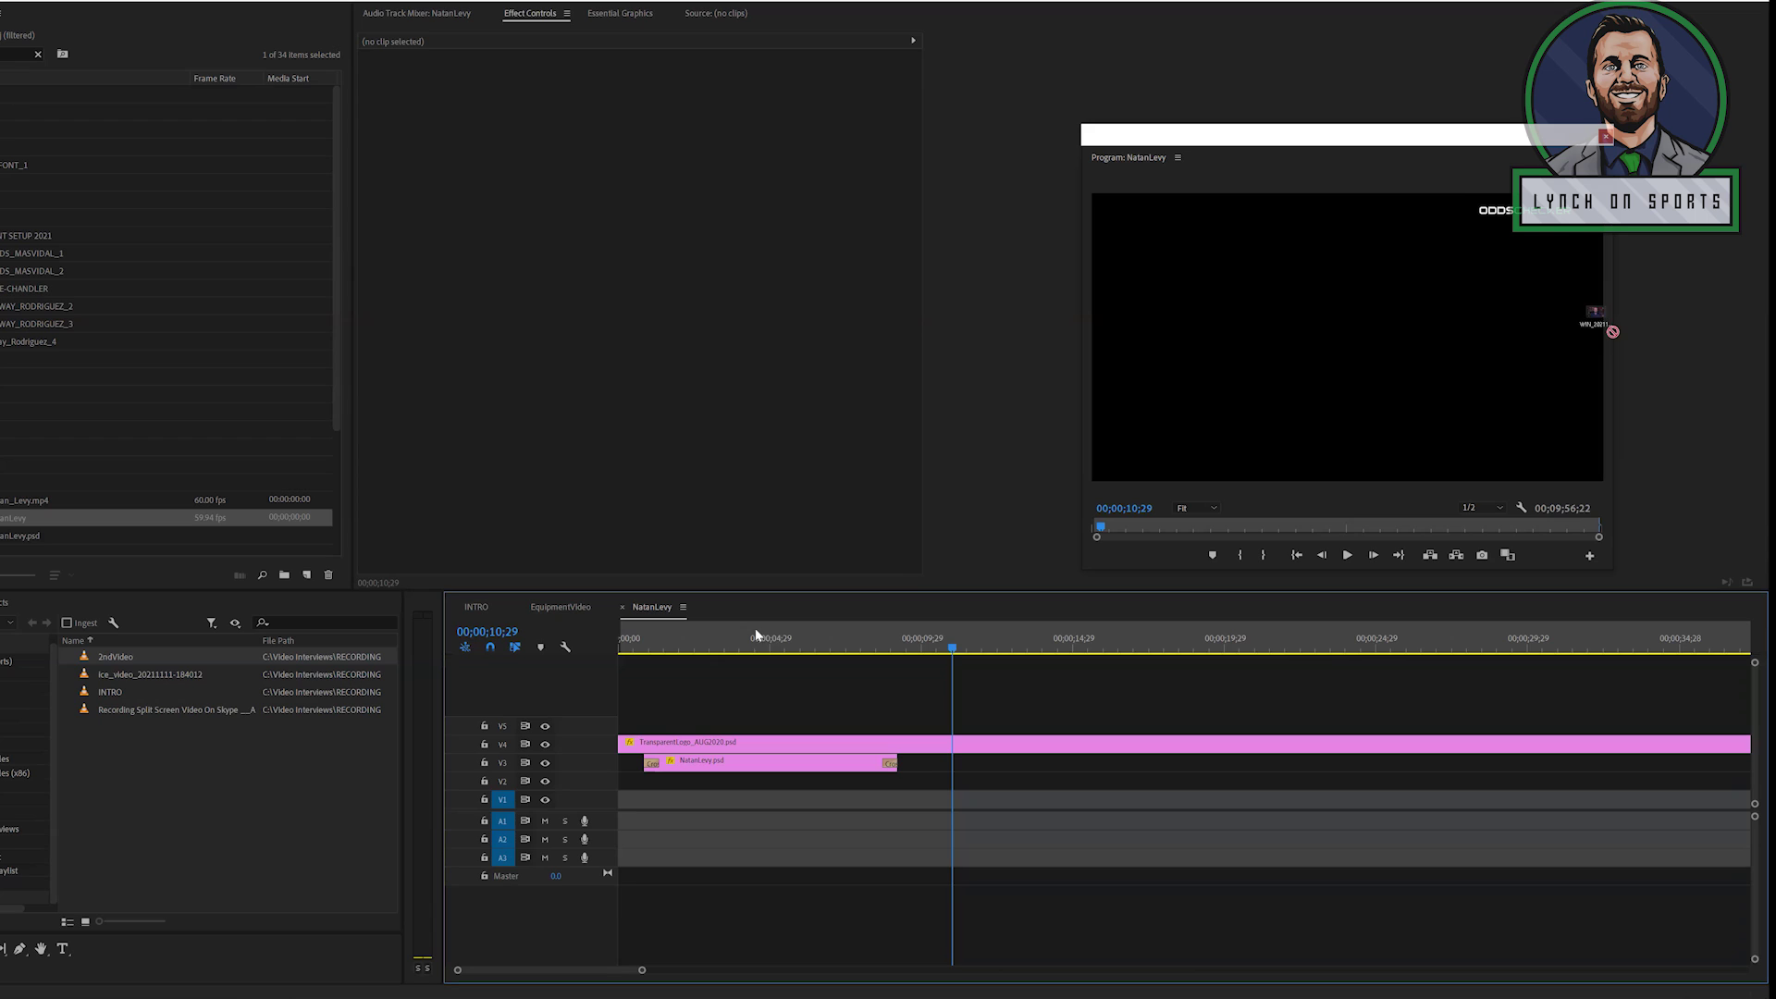
Place the WIN camera clip on V1, scaled to 106 with Position X 421.
drag(1612, 331, 953, 829)
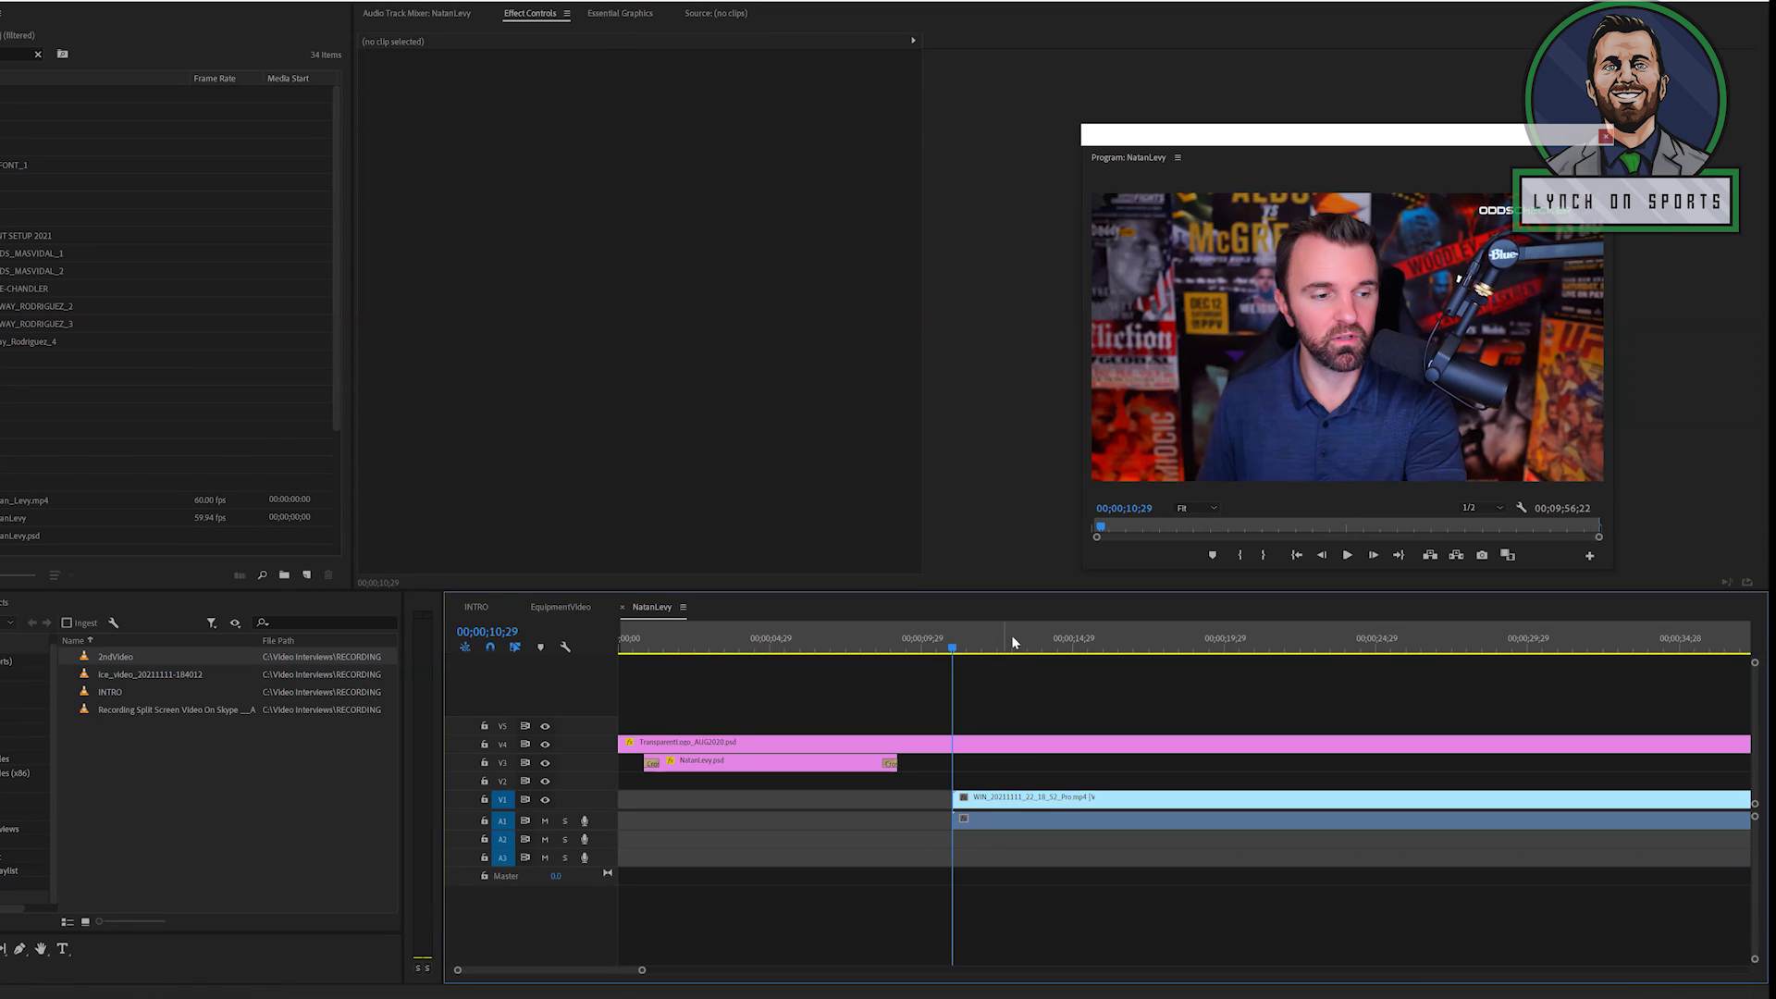
click(1090, 801)
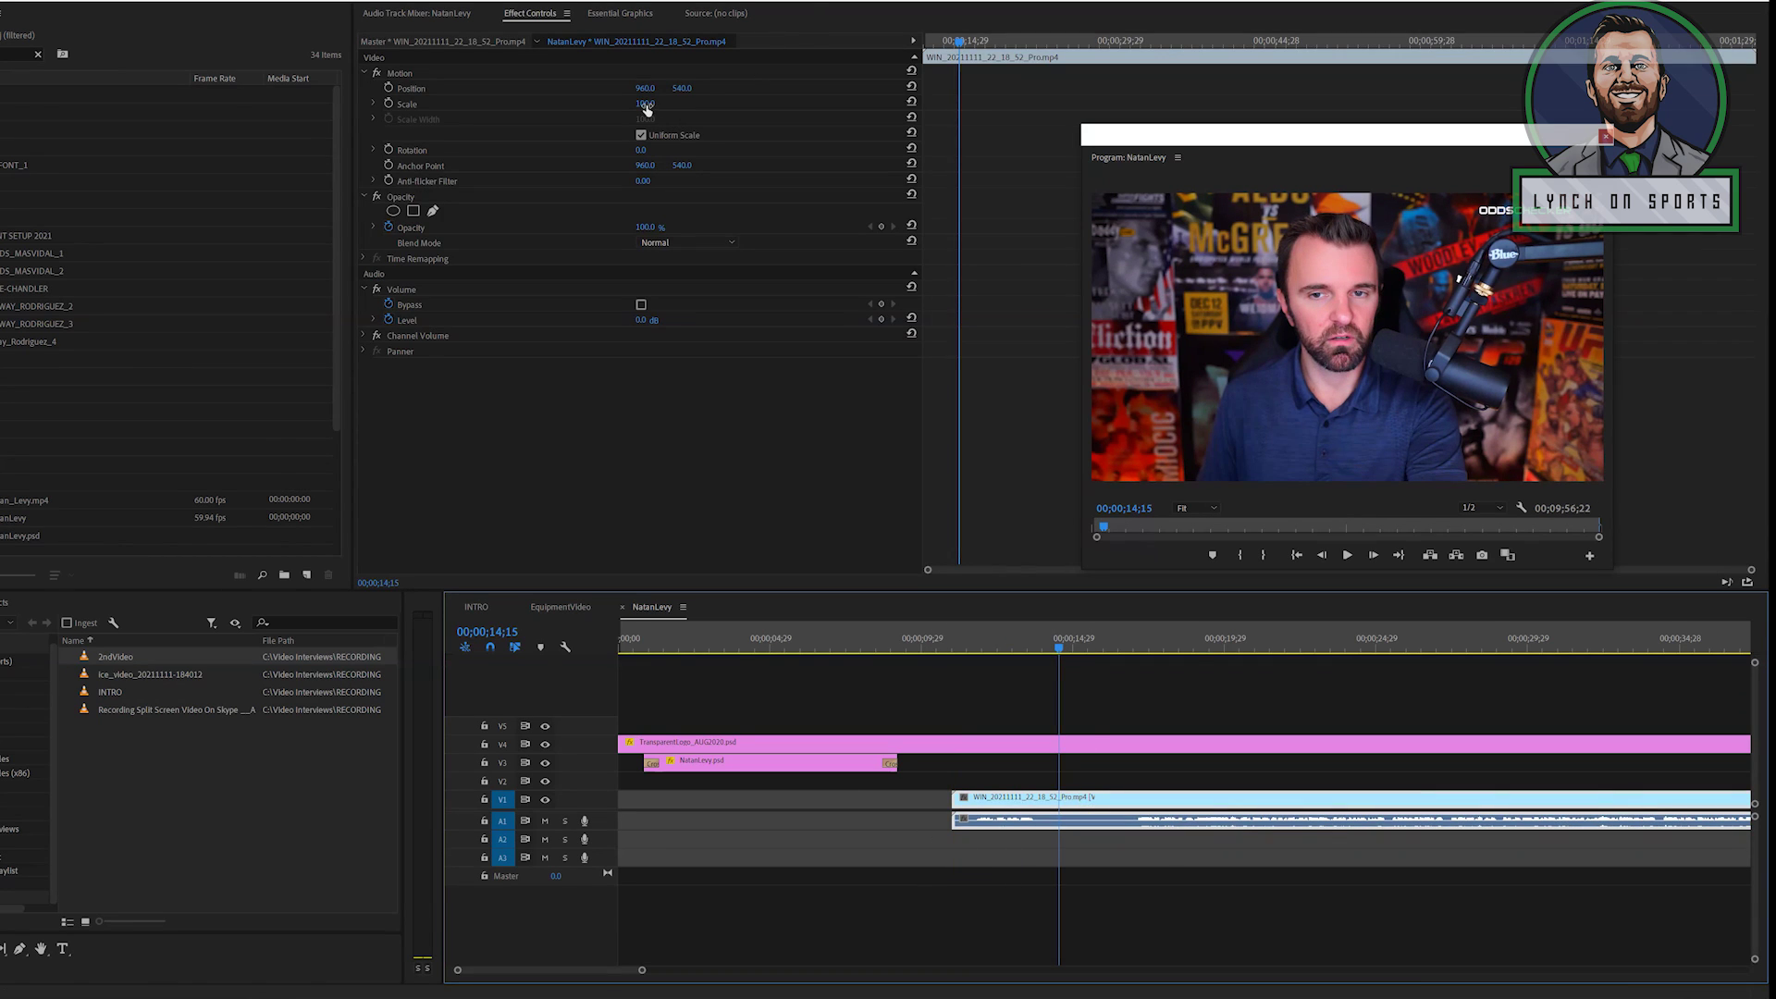
drag(646, 109, 151, 90)
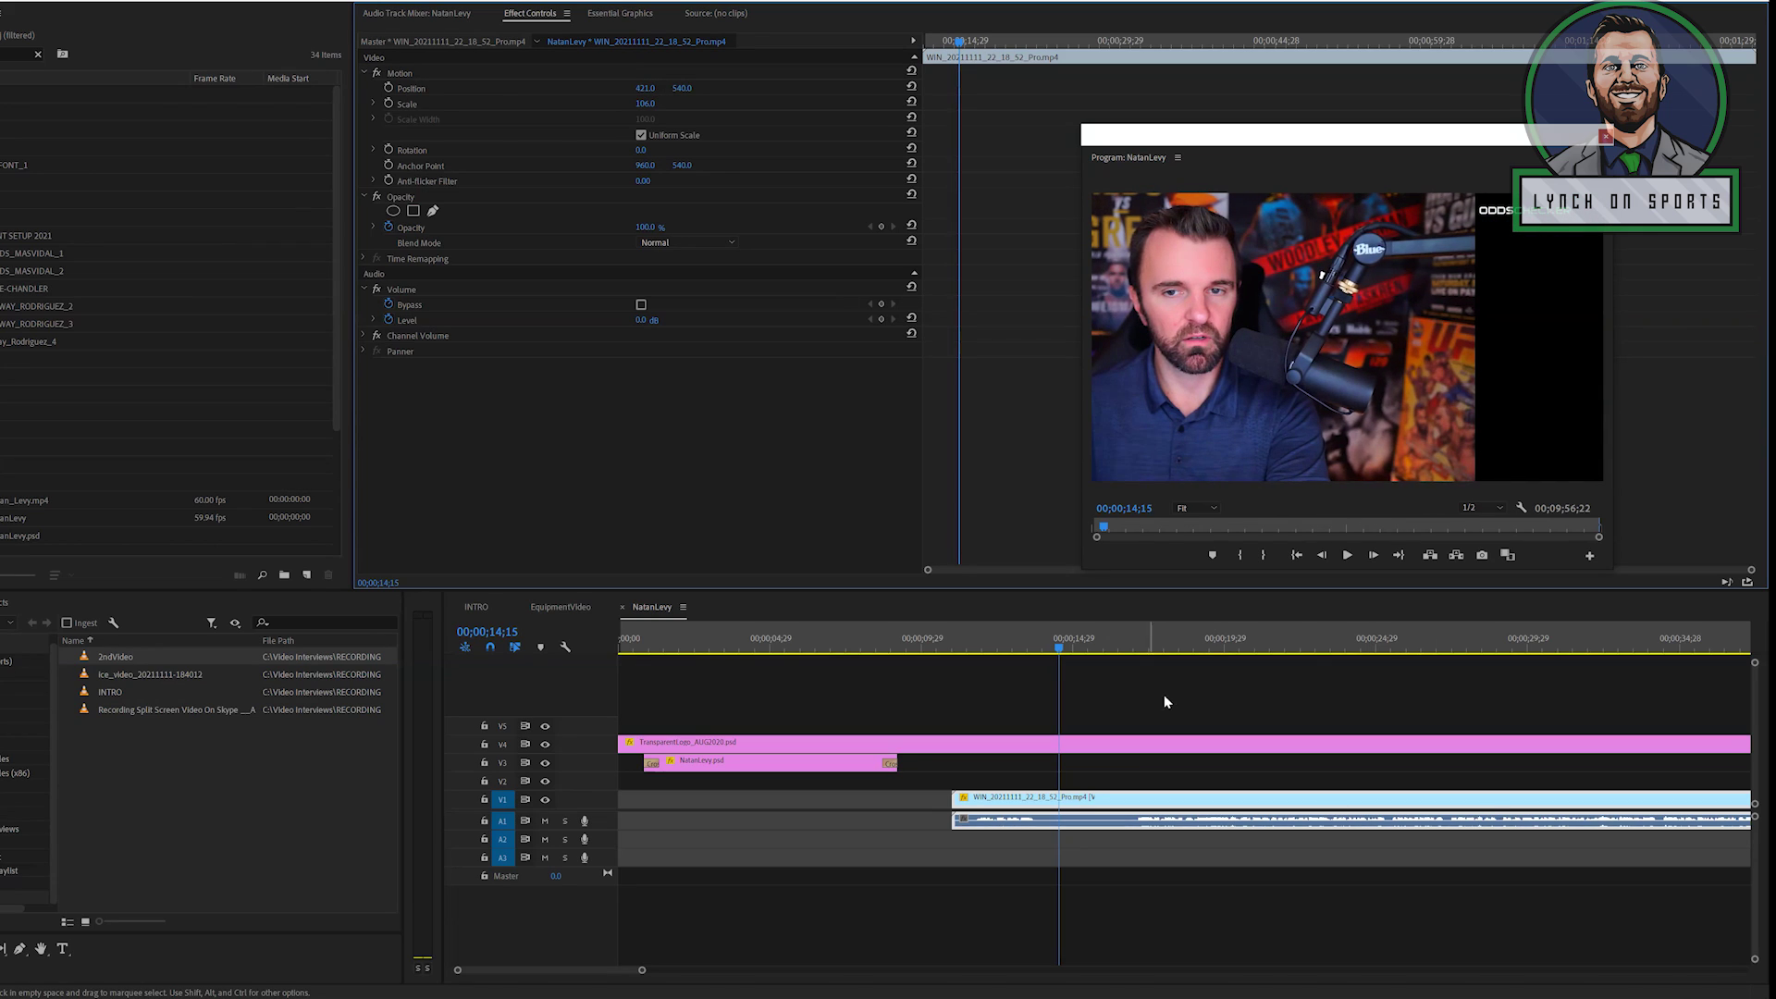
Add Test 2.mp4 to the timeline and begin moving it onto V2.
click(1204, 638)
scroll(1356, 734, down, 8)
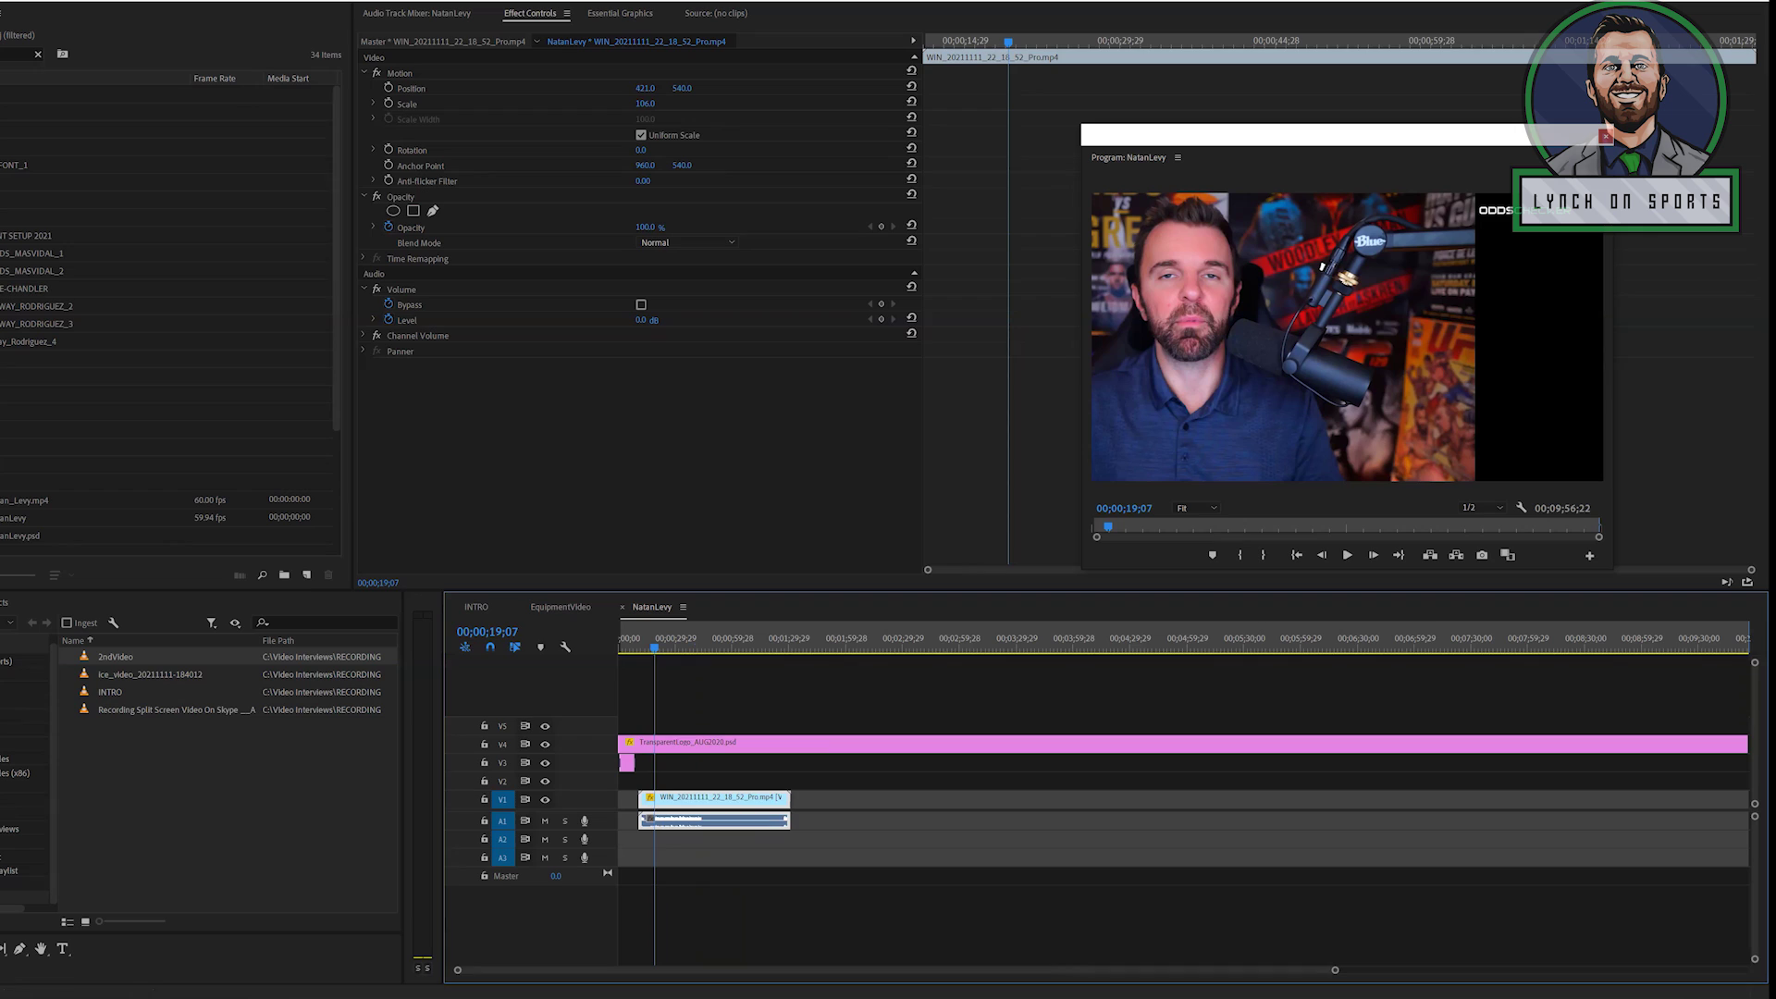
drag(840, 741, 814, 823)
key(=)
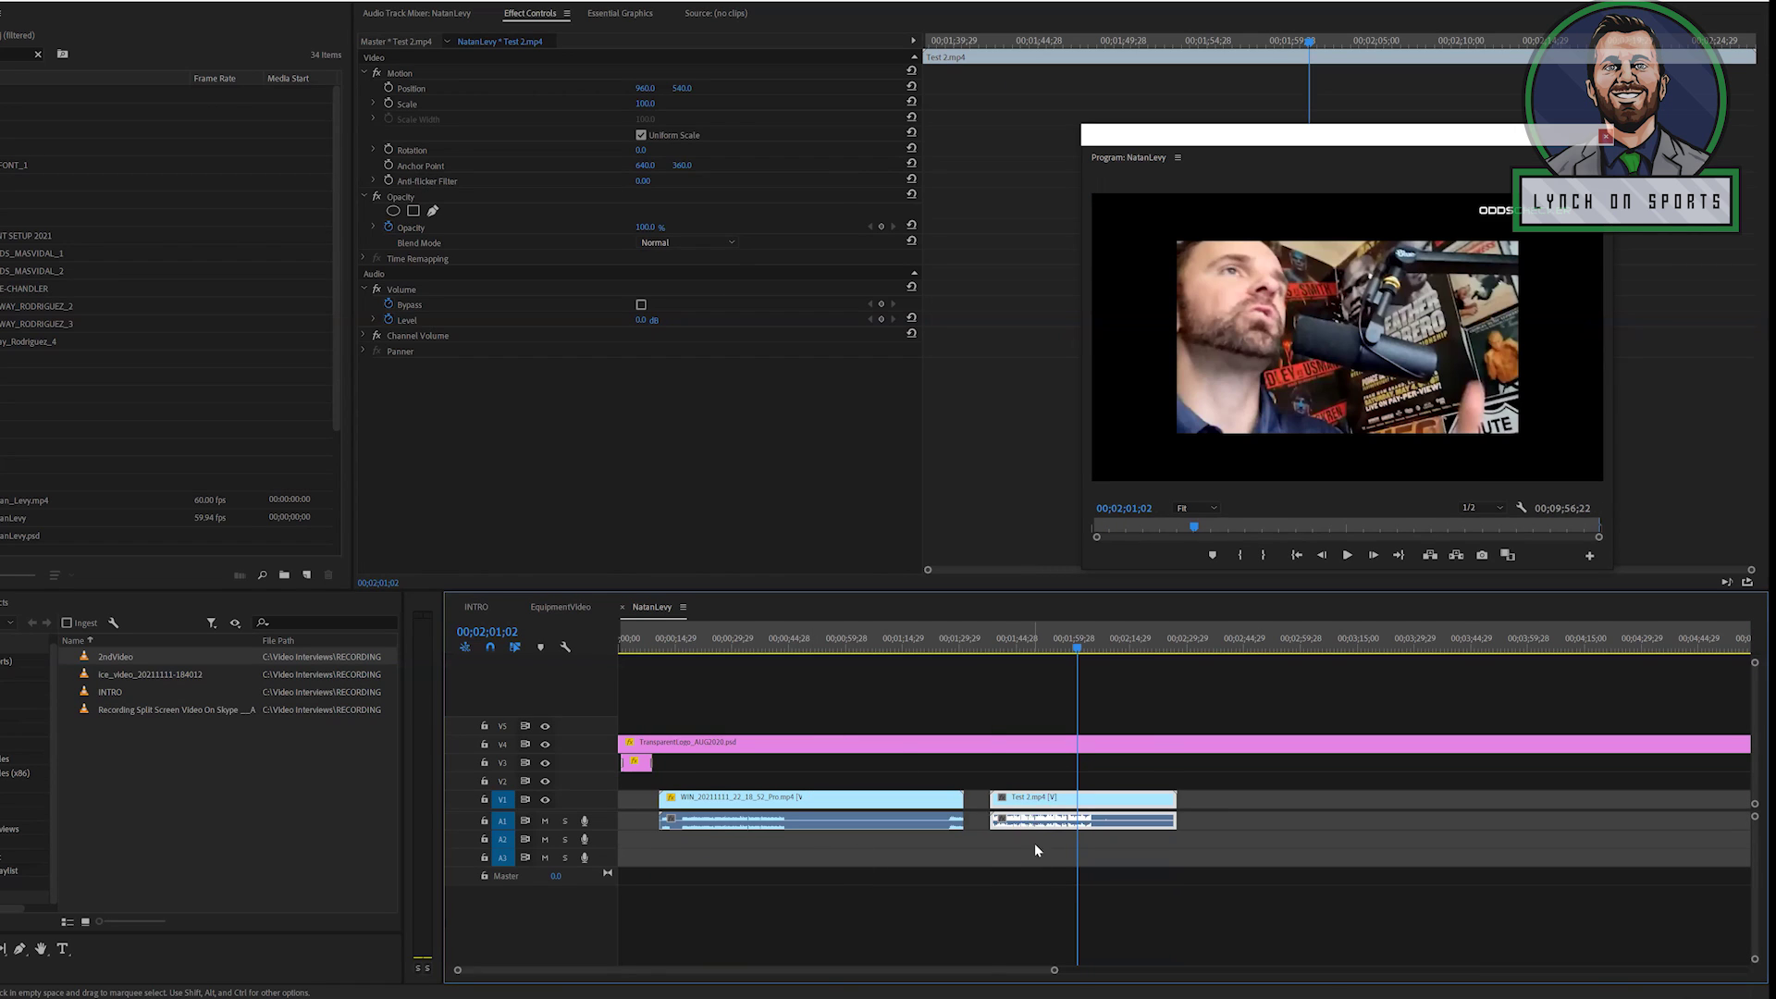
drag(1036, 821, 708, 785)
Drop Test 2 on V2 aligned with the WIN clip, scaled to 162 and shifted right.
click(679, 637)
key(=)
key(=)
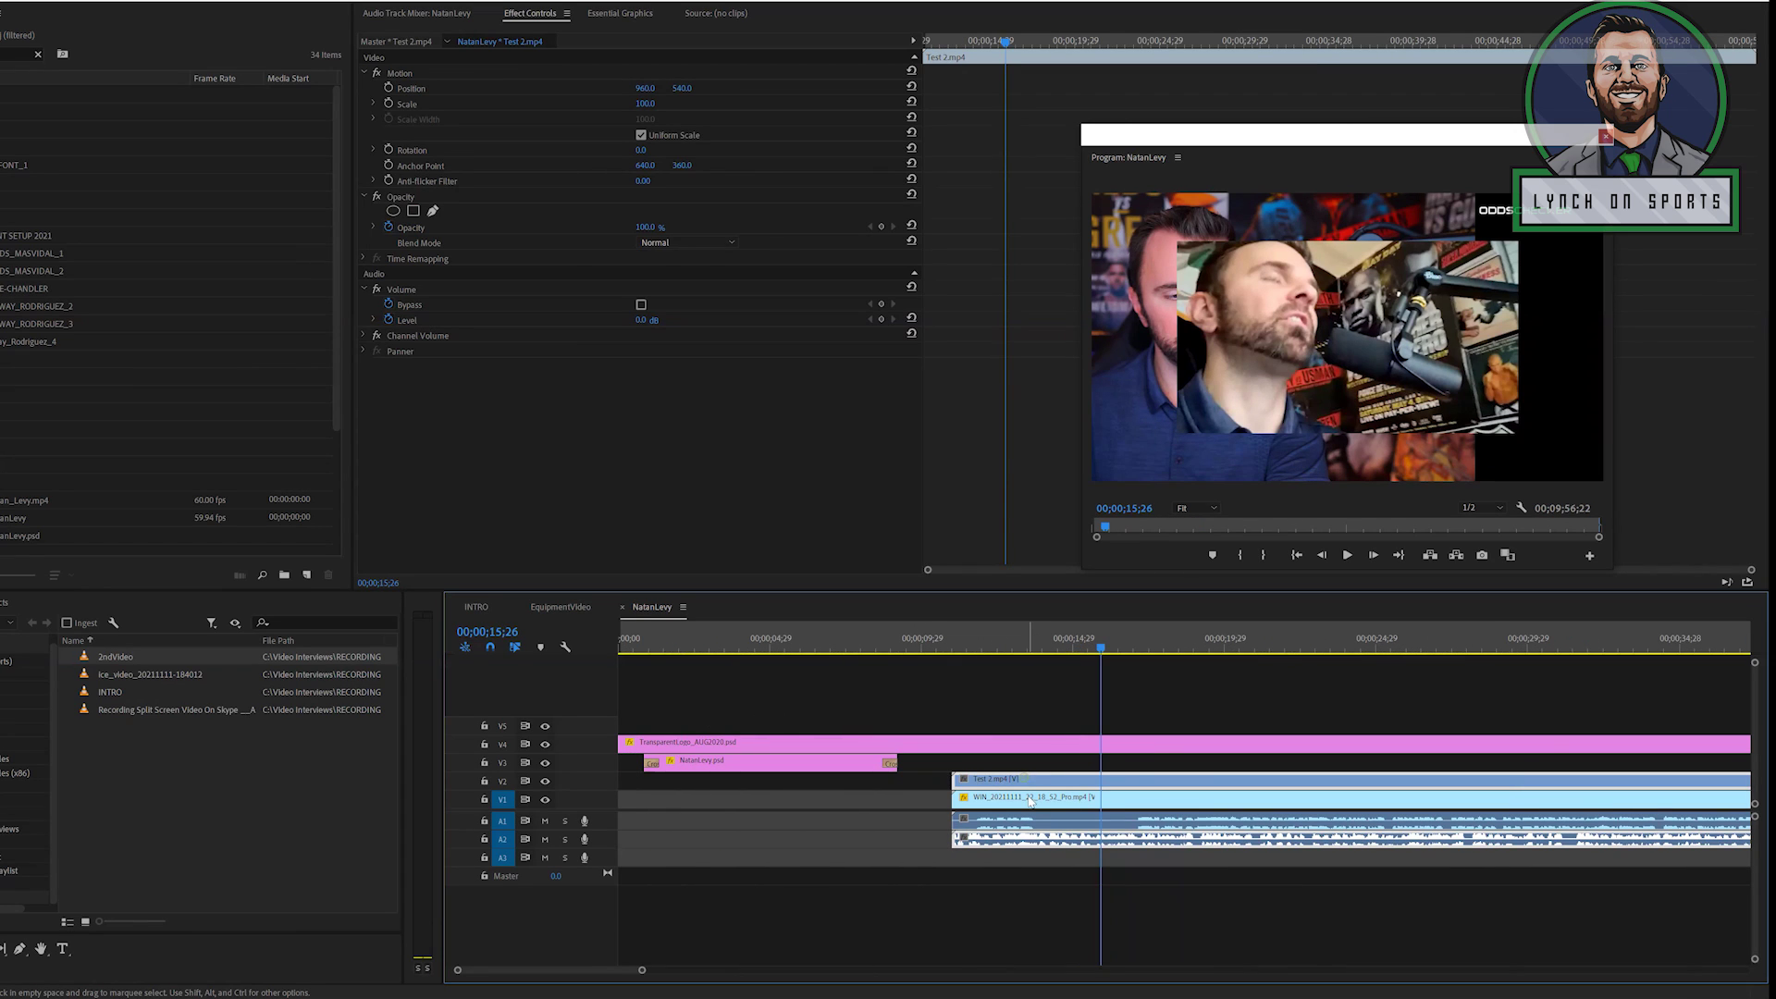
drag(652, 104, 823, 88)
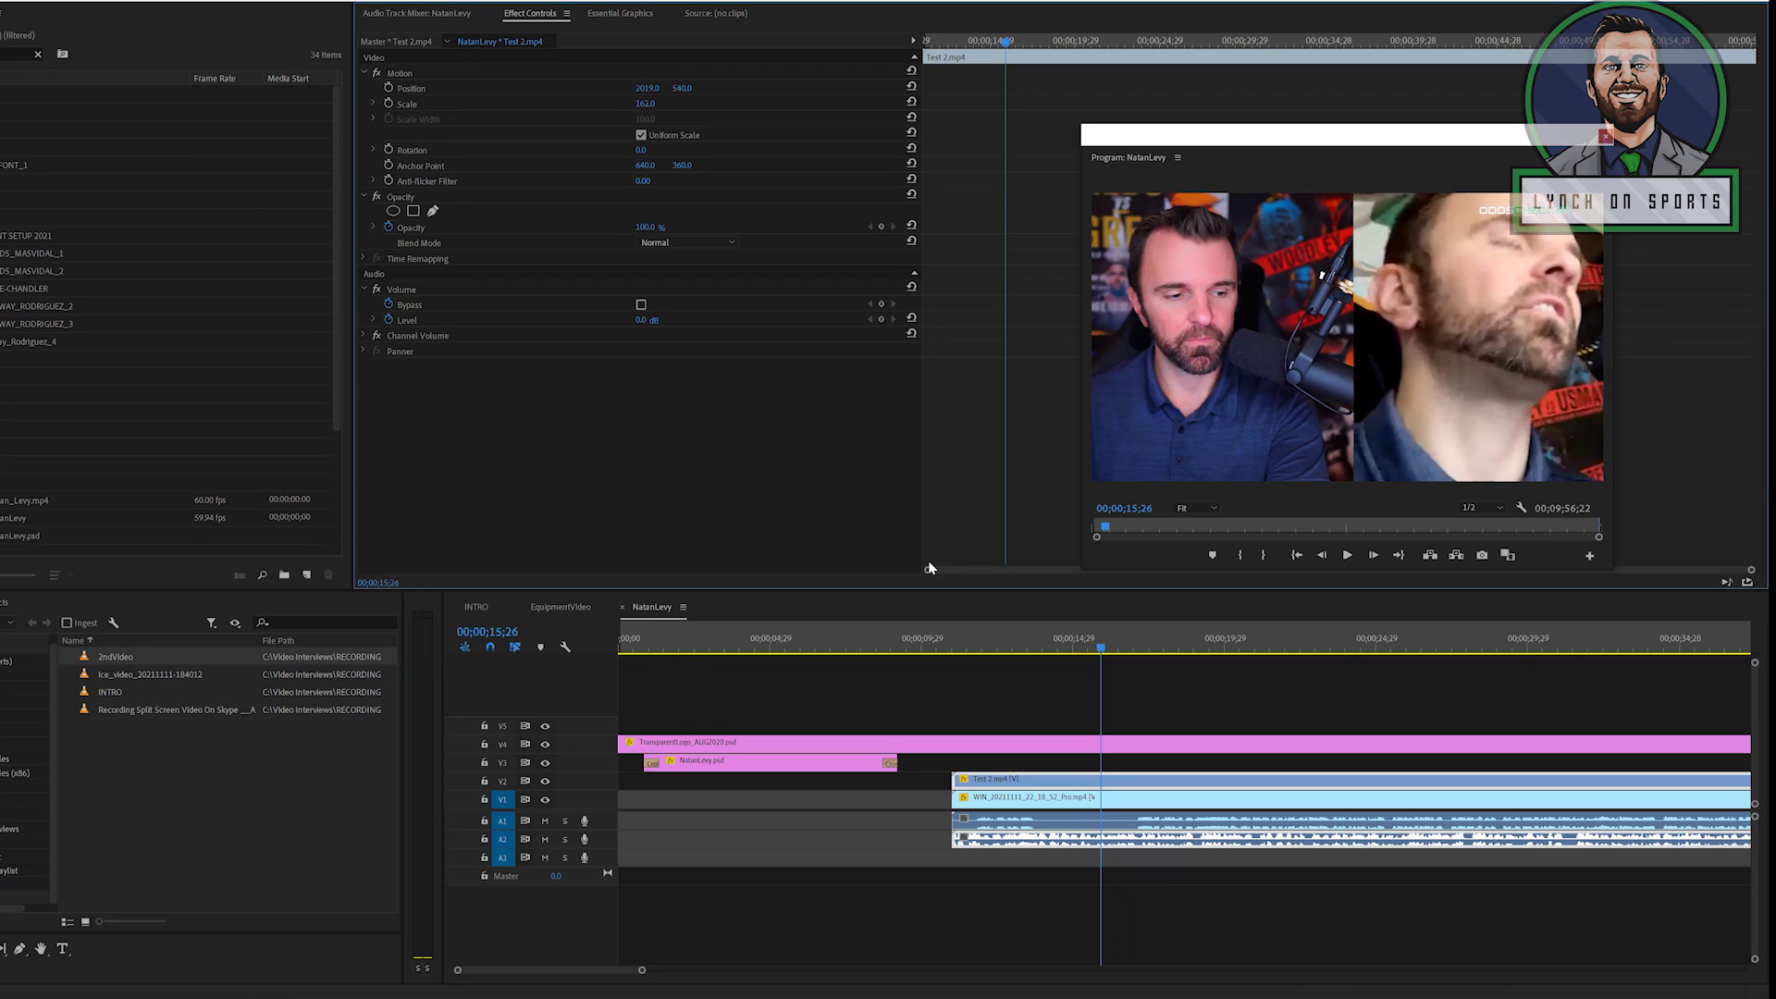
Scrub the playhead from the clips' start to preview the split-screen interview.
click(948, 639)
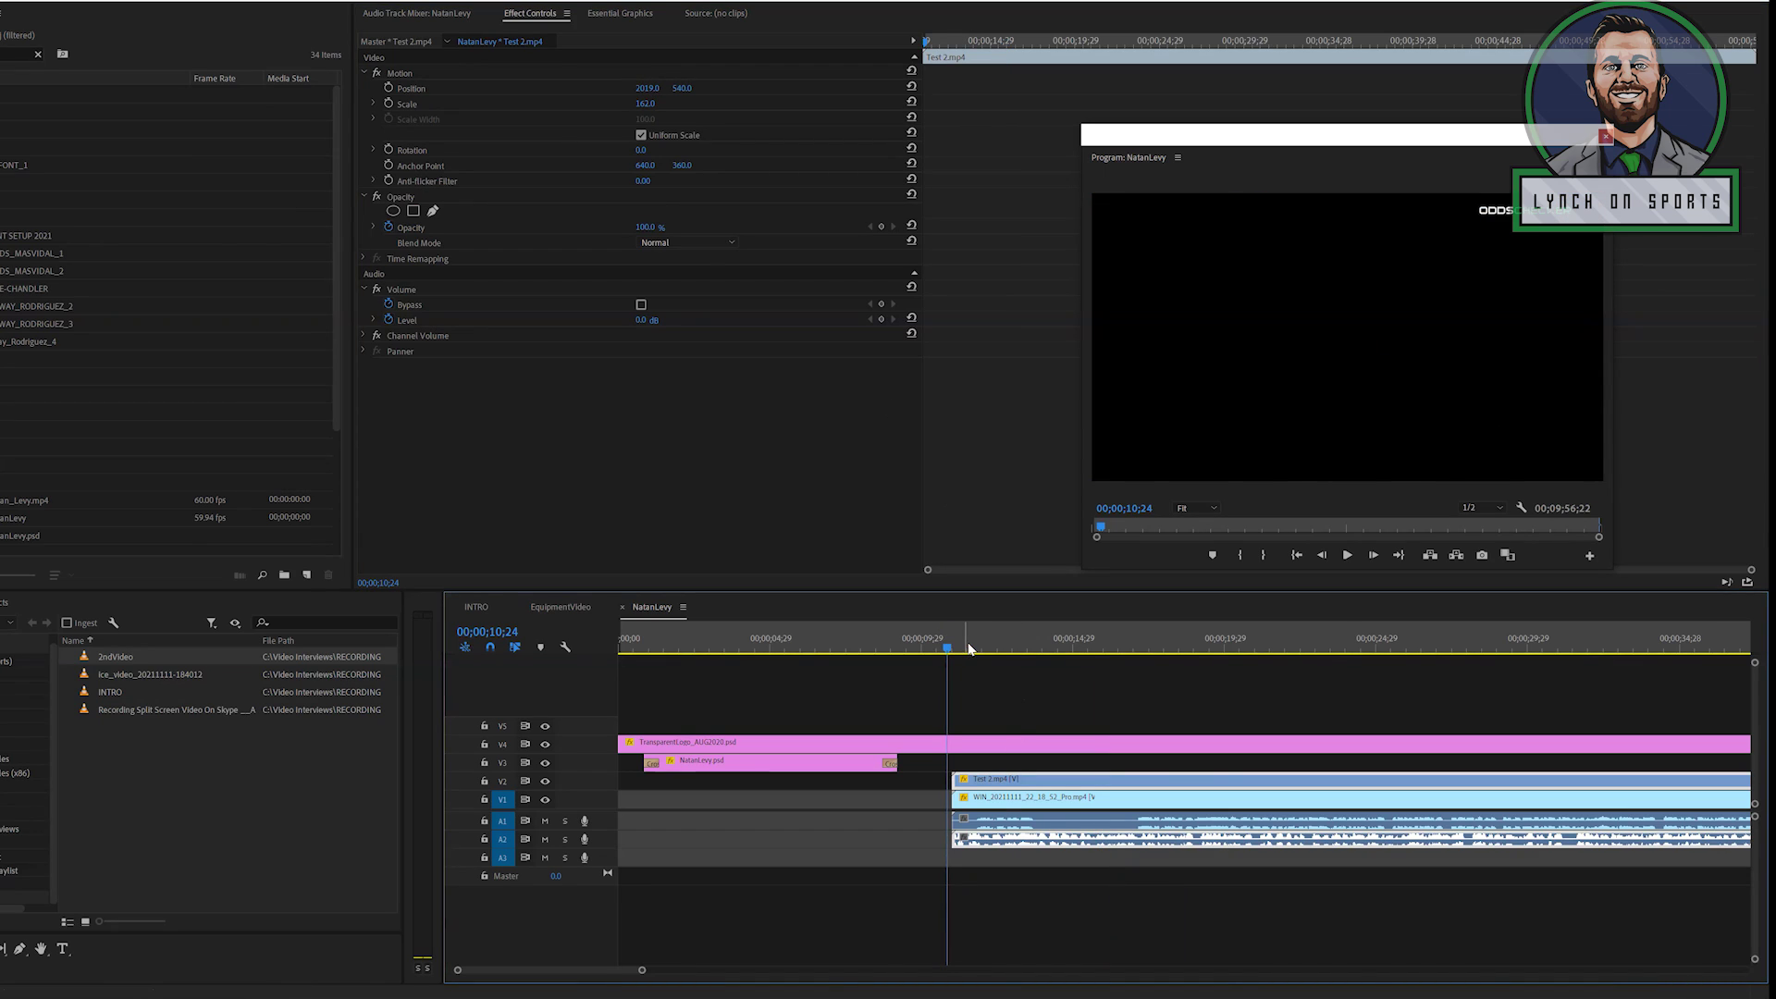
drag(969, 649, 1158, 654)
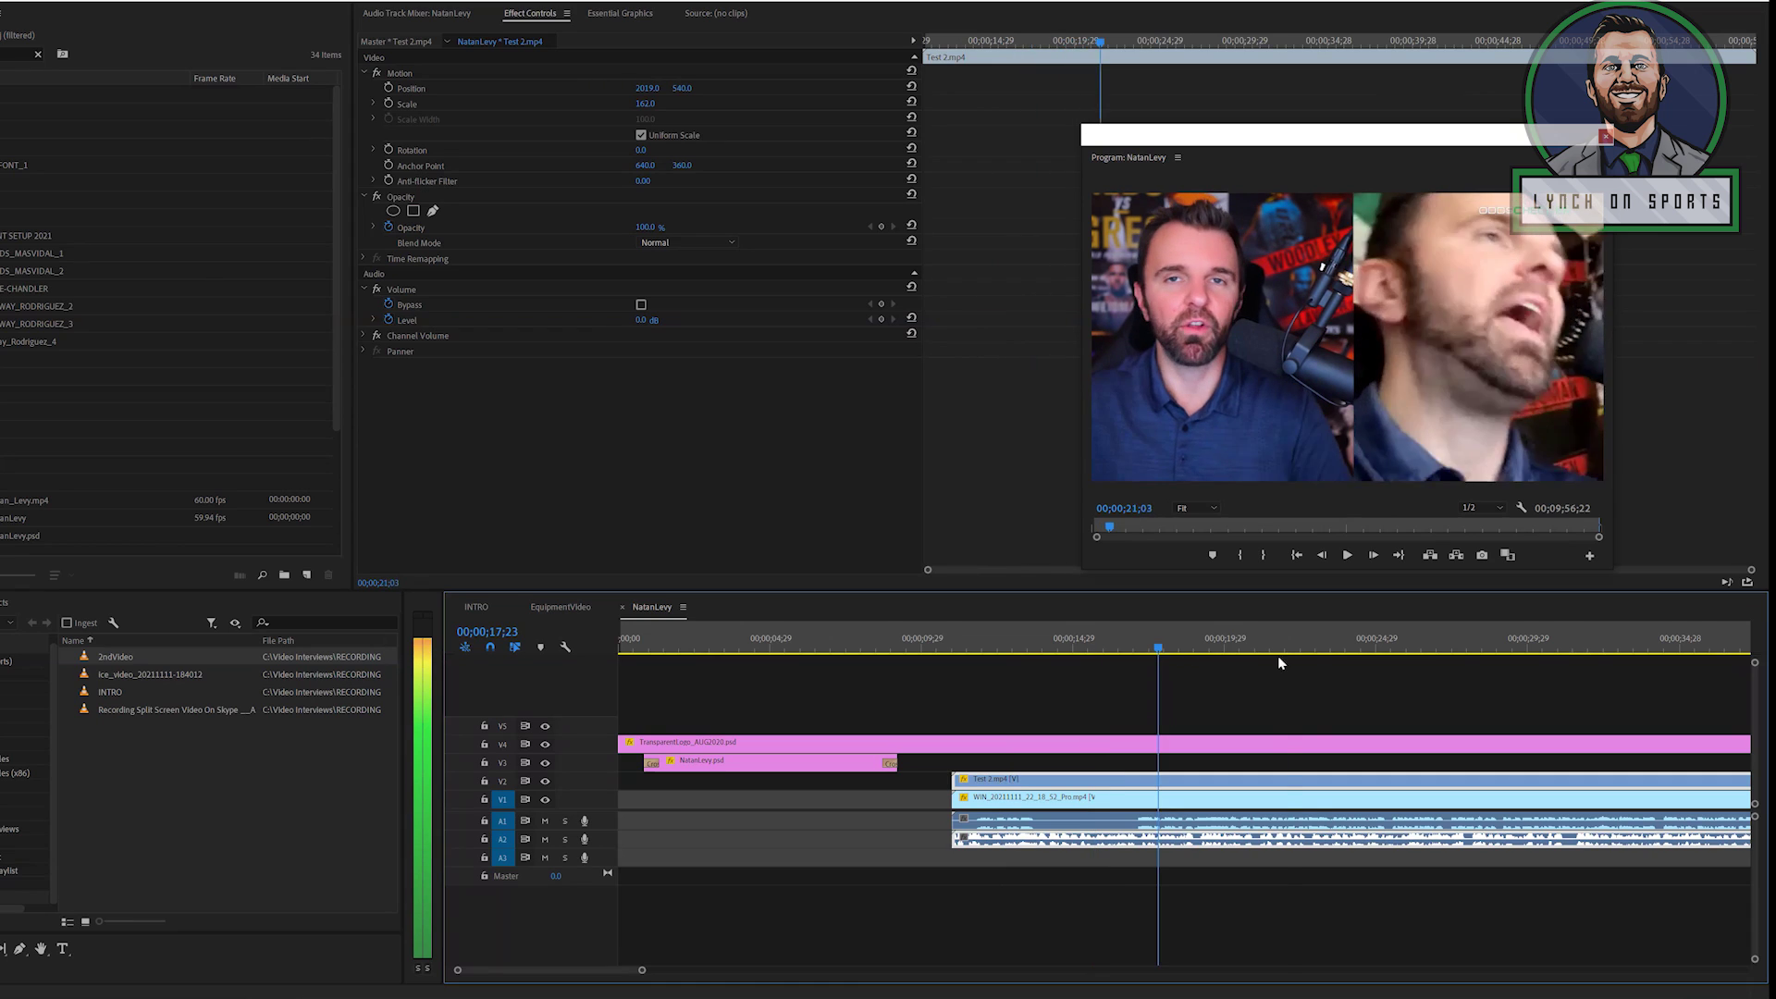
drag(1278, 663, 1656, 664)
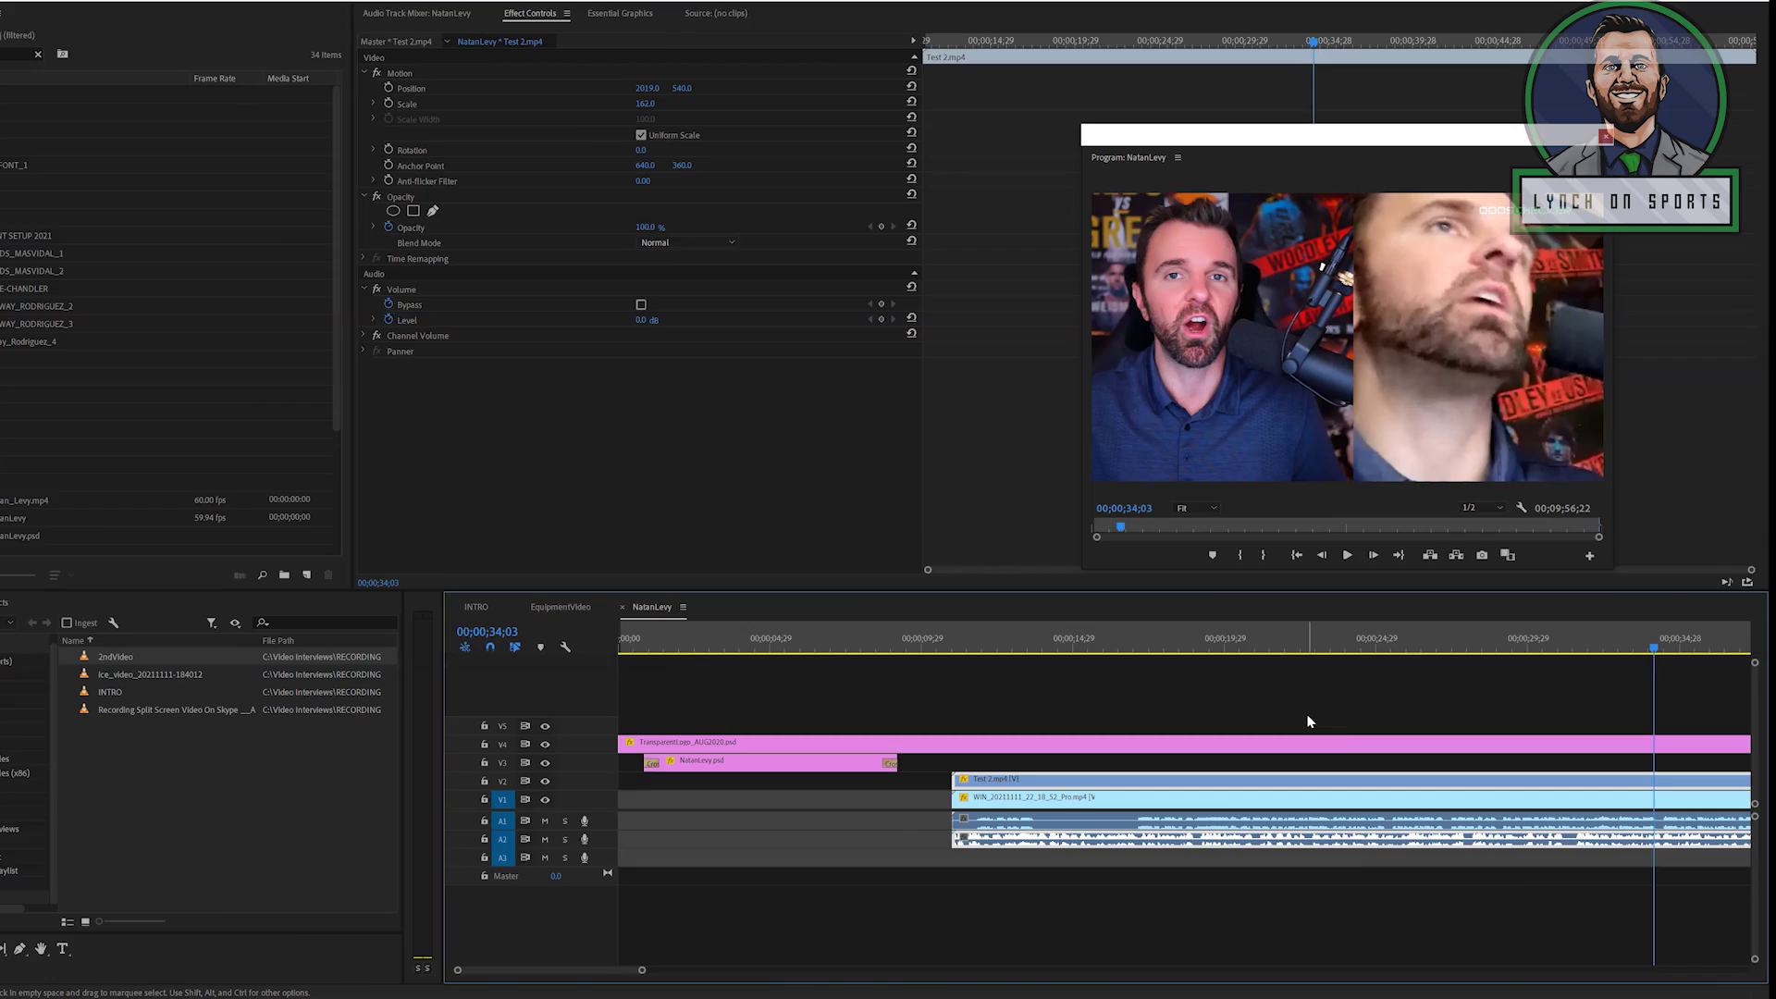